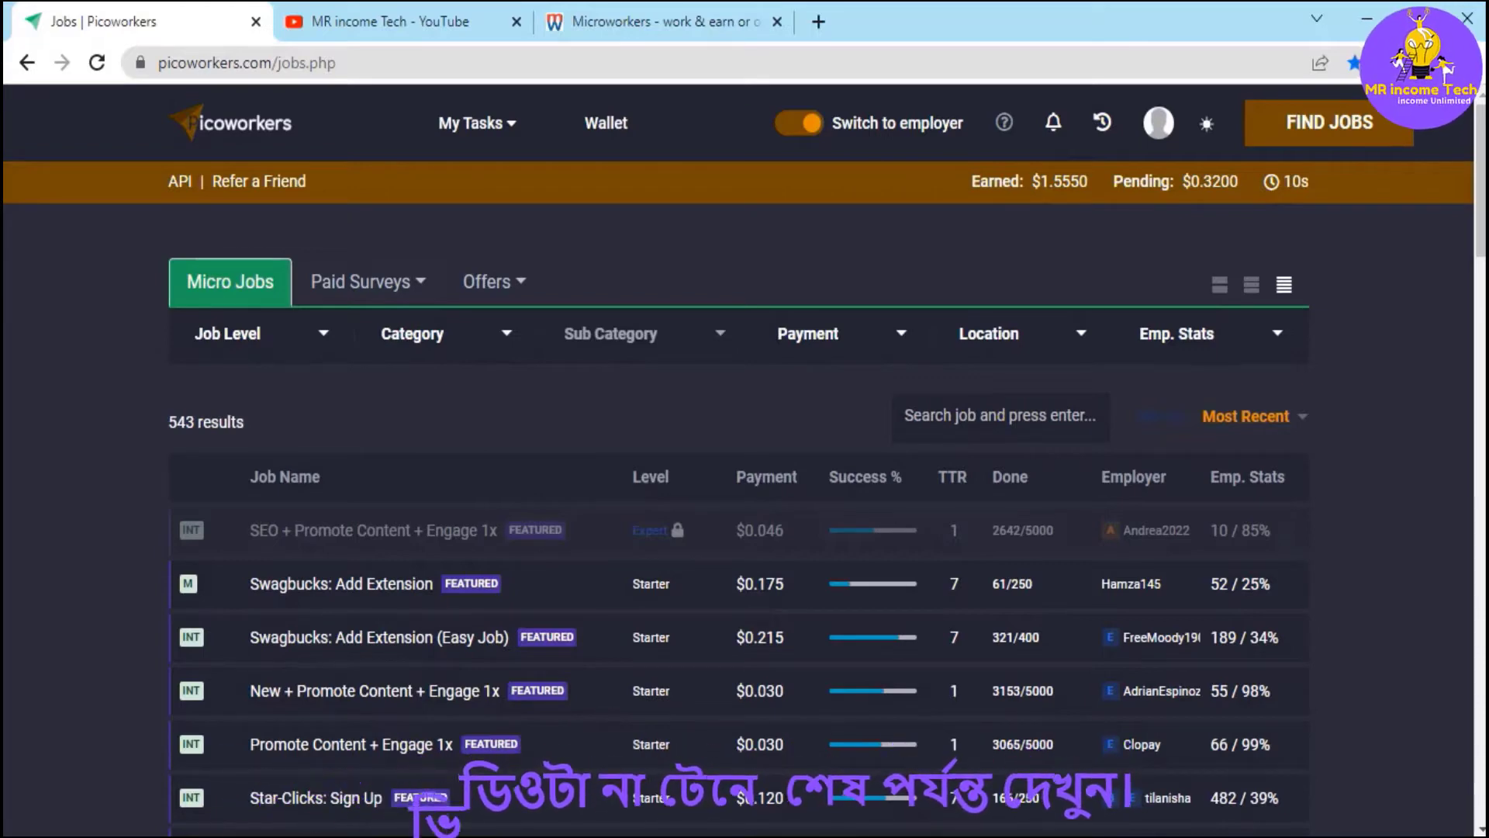
- Search Picoworkers jobs for 'mail' to list four Gmail: Create An Account jobs, then view Microworkers jobs
{"action": "key", "text": "F5"}
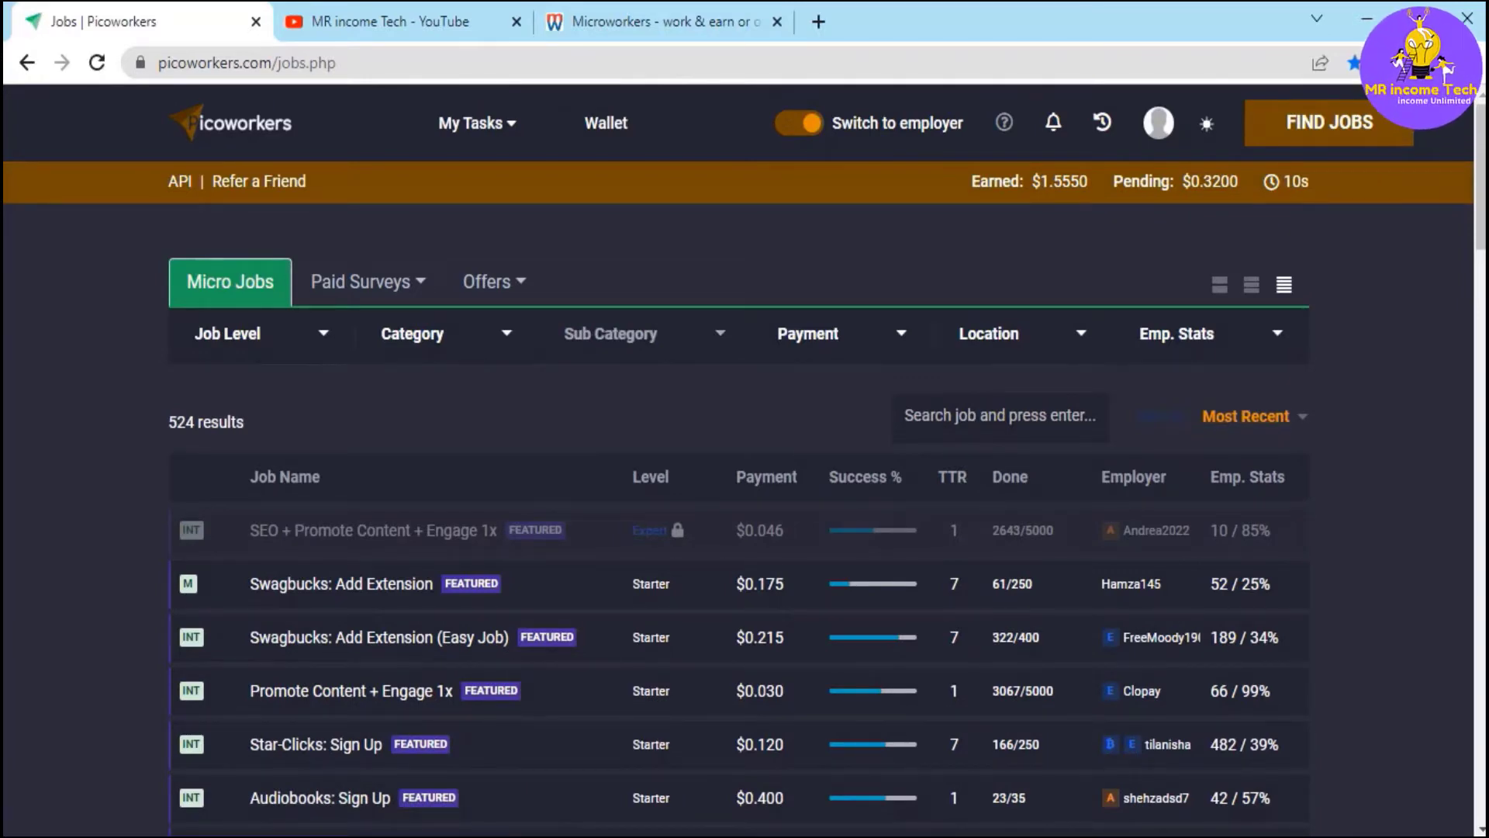
{"action": "left_click", "coordinate": [1001, 416]}
{"action": "type", "text": "mail"}
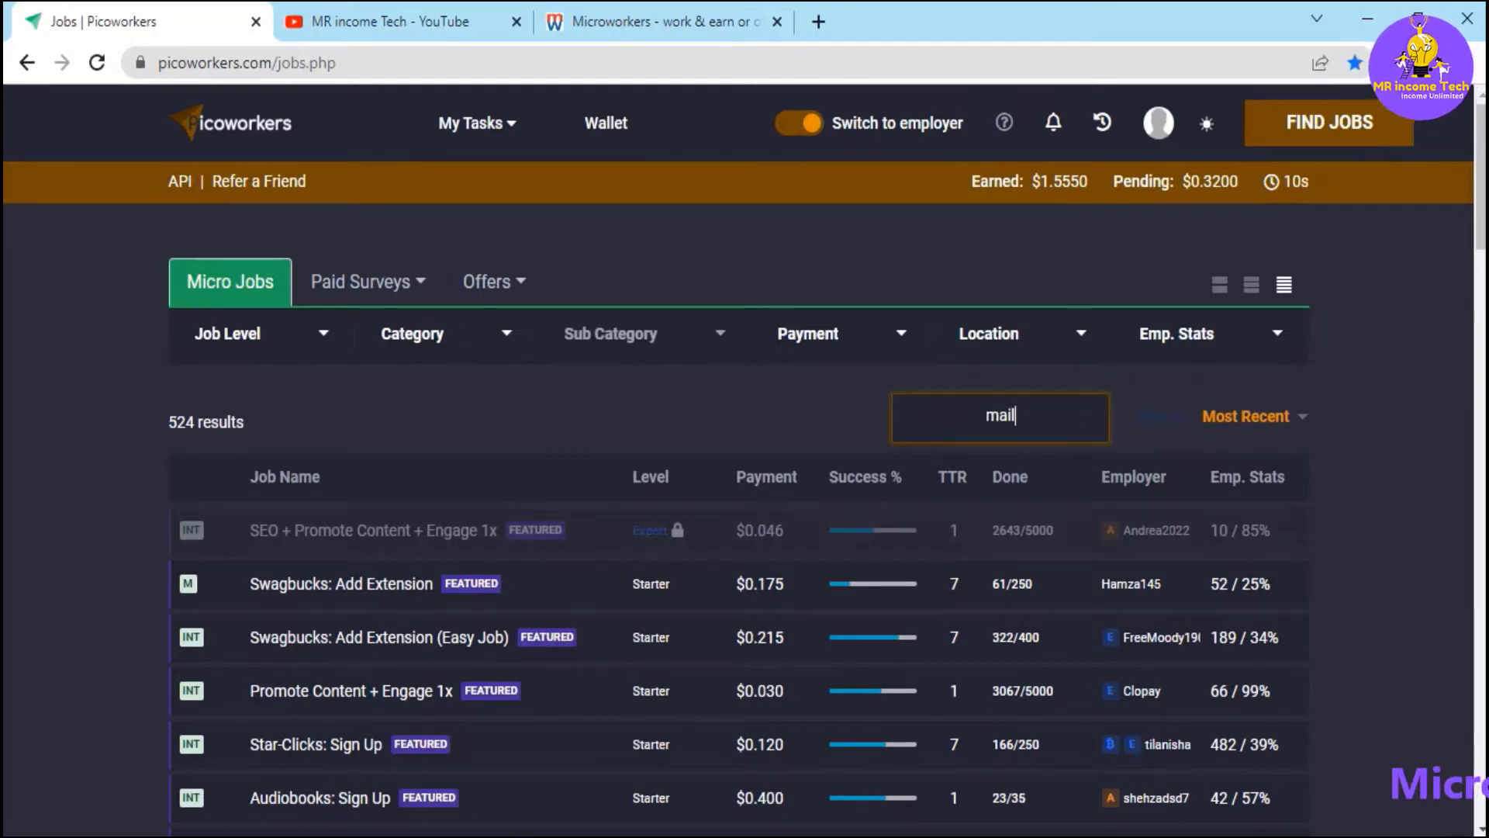
{"action": "key", "text": "Return"}
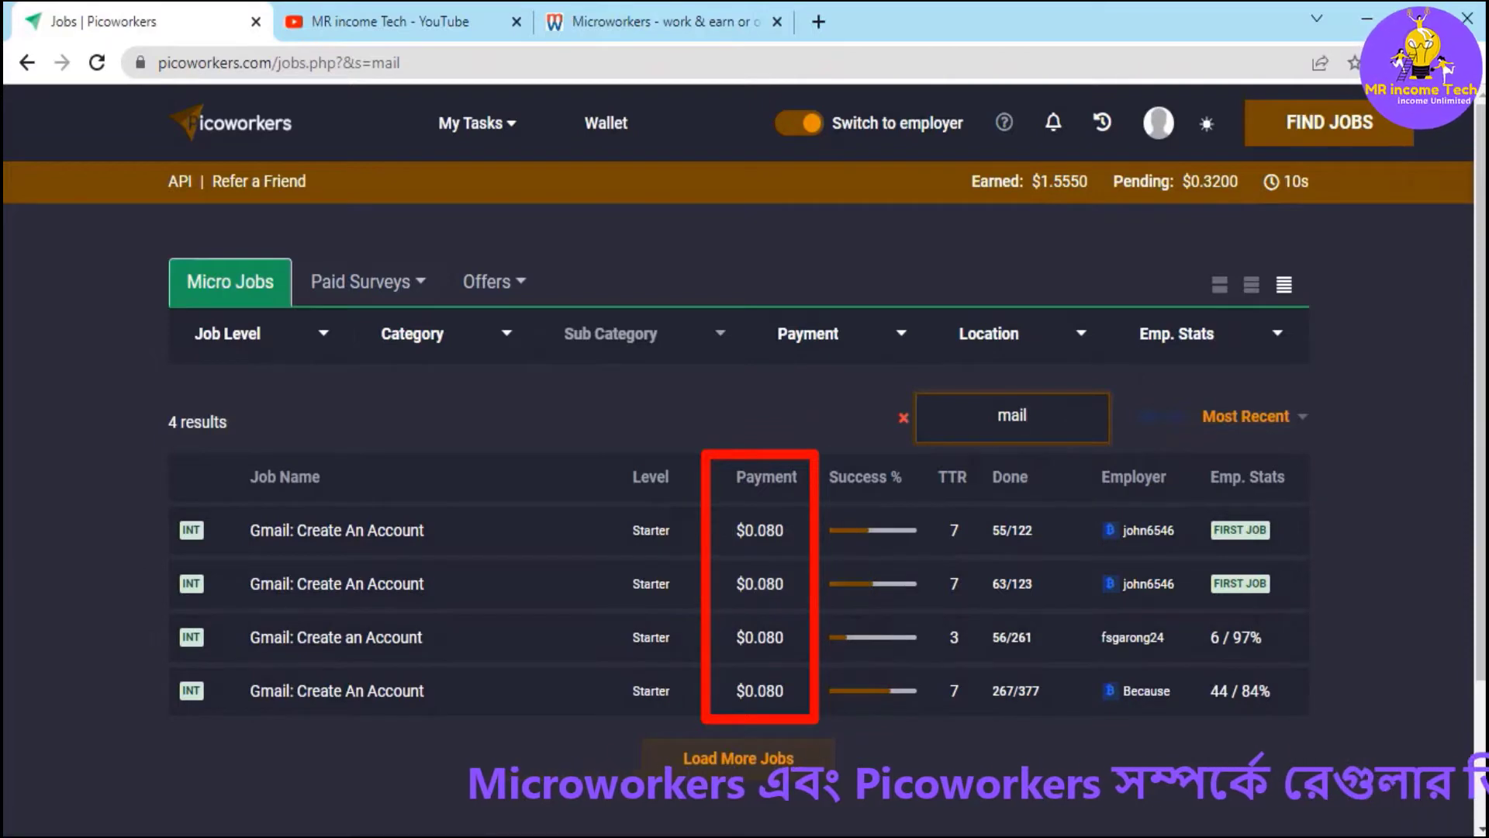
{"action": "left_click", "coordinate": [660, 21]}
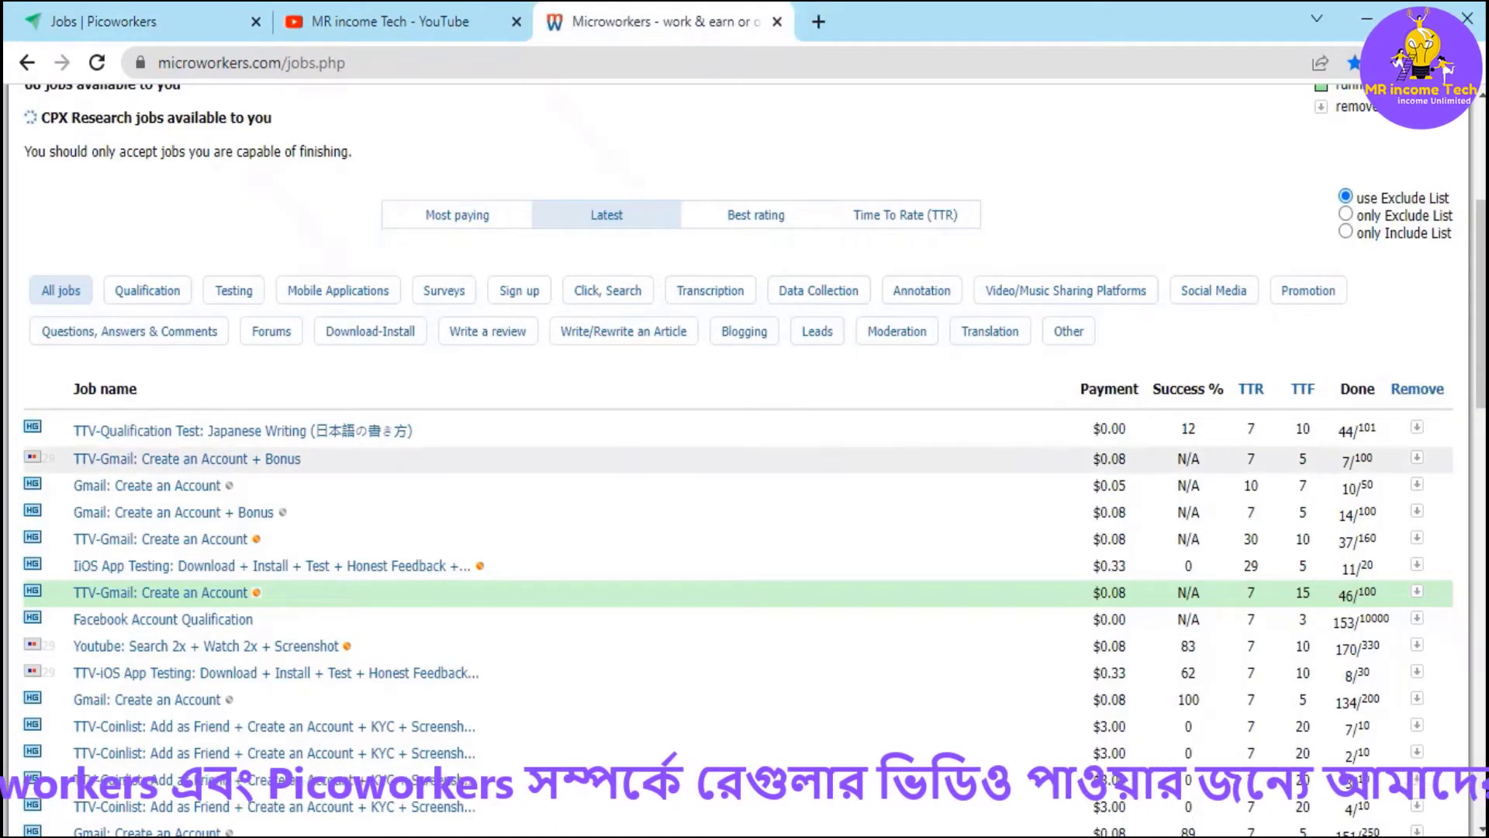
{"action": "scroll", "coordinate": [233, 512], "scroll_direction": "down", "scroll_amount": 5}
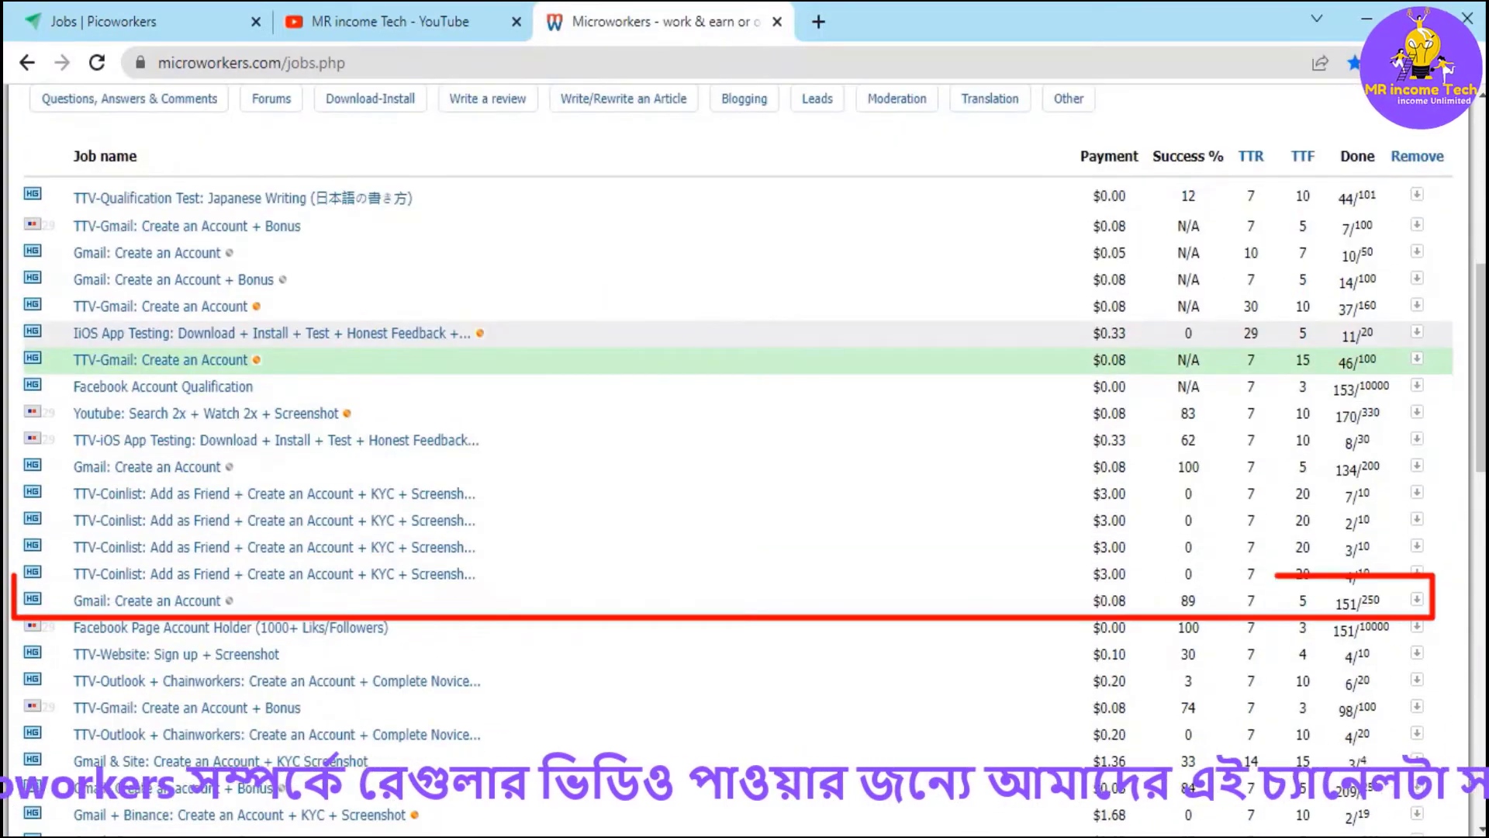
{"action": "scroll", "coordinate": [233, 504], "scroll_direction": "up", "scroll_amount": 3}
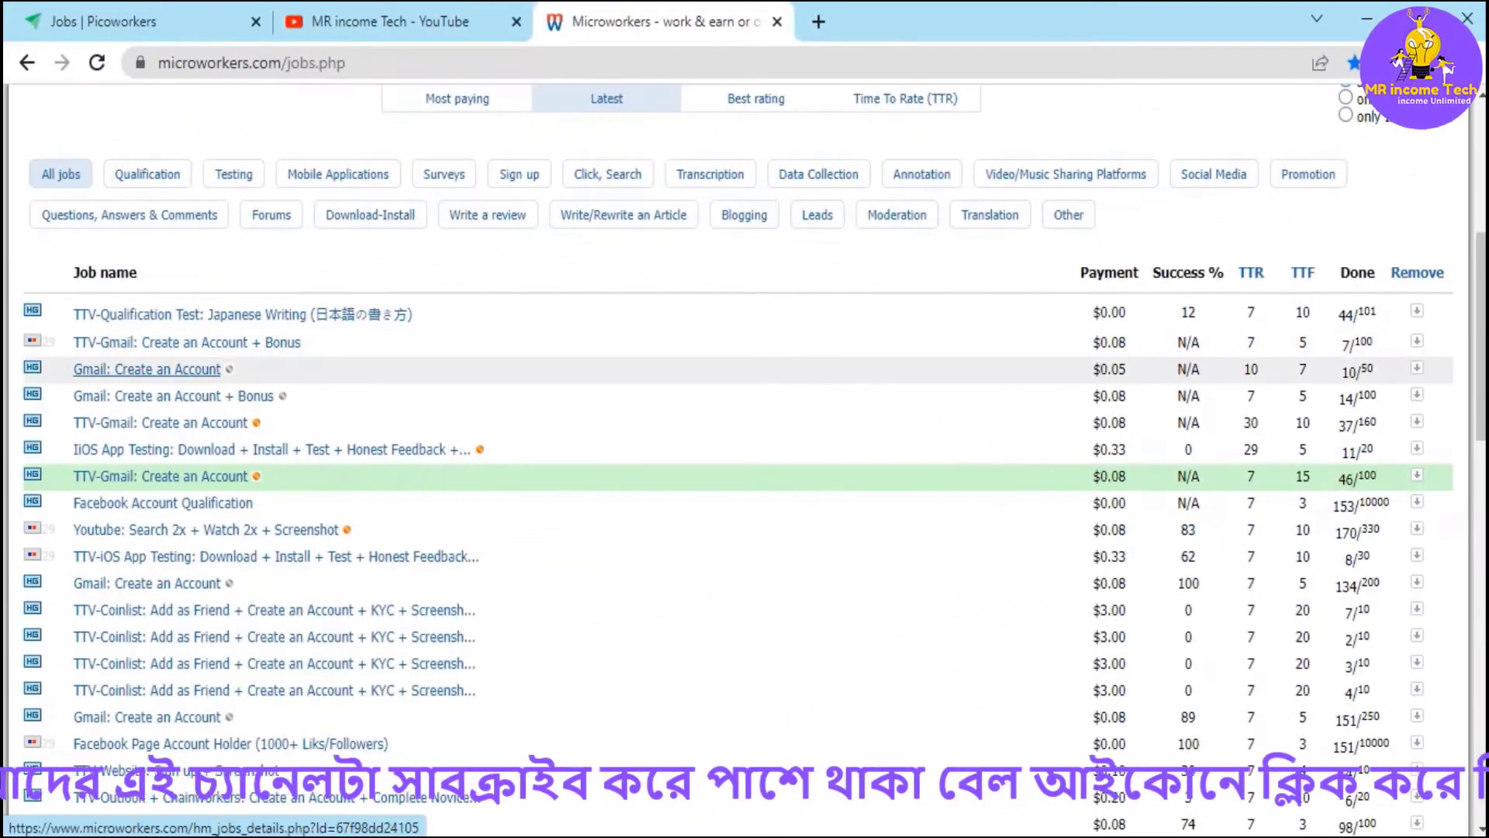
{"action": "scroll", "coordinate": [155, 473], "scroll_direction": "down", "scroll_amount": 6}
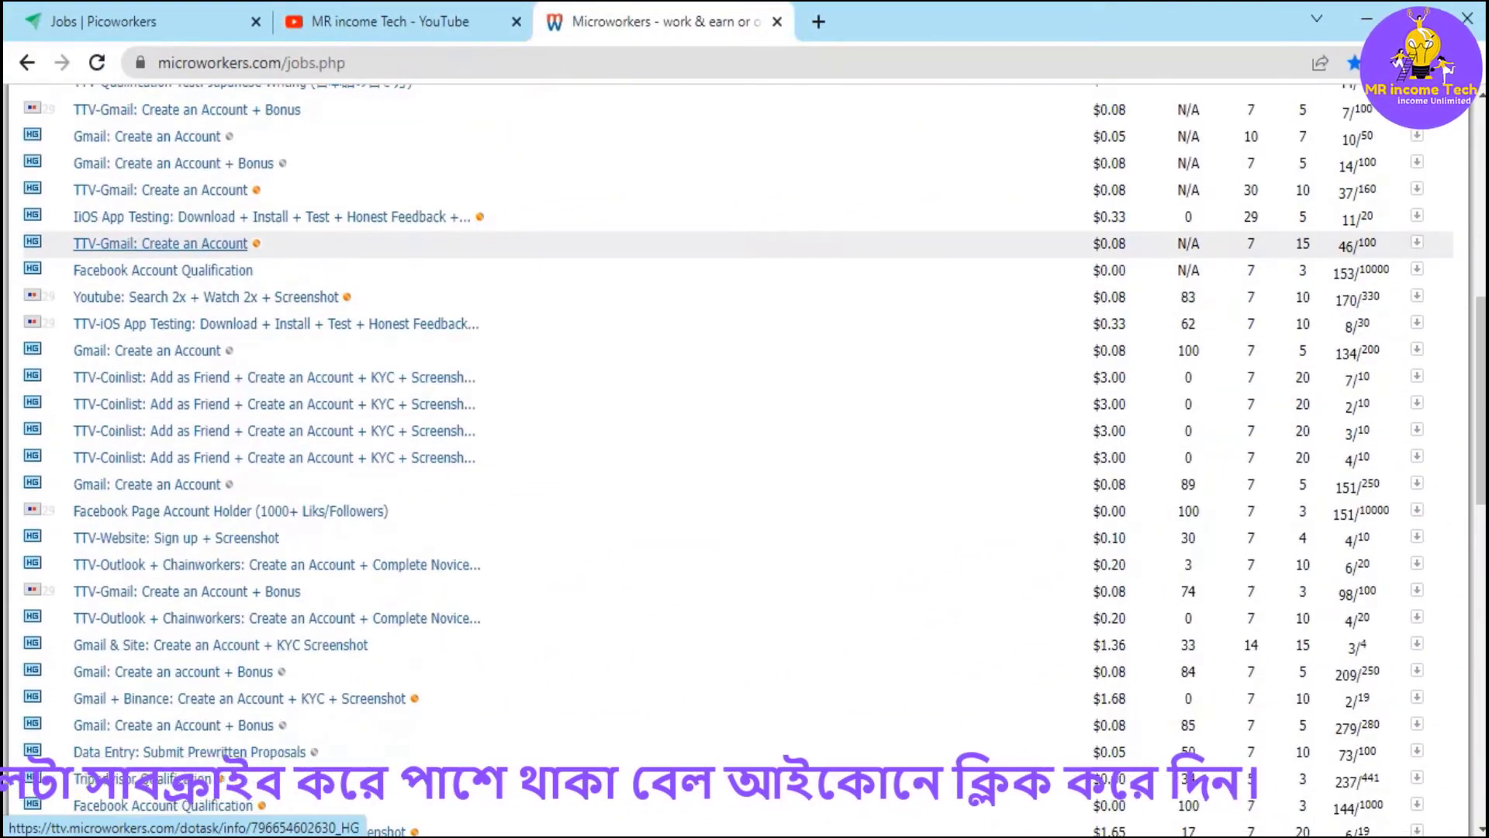
{"action": "scroll", "coordinate": [155, 504], "scroll_direction": "down", "scroll_amount": 6}
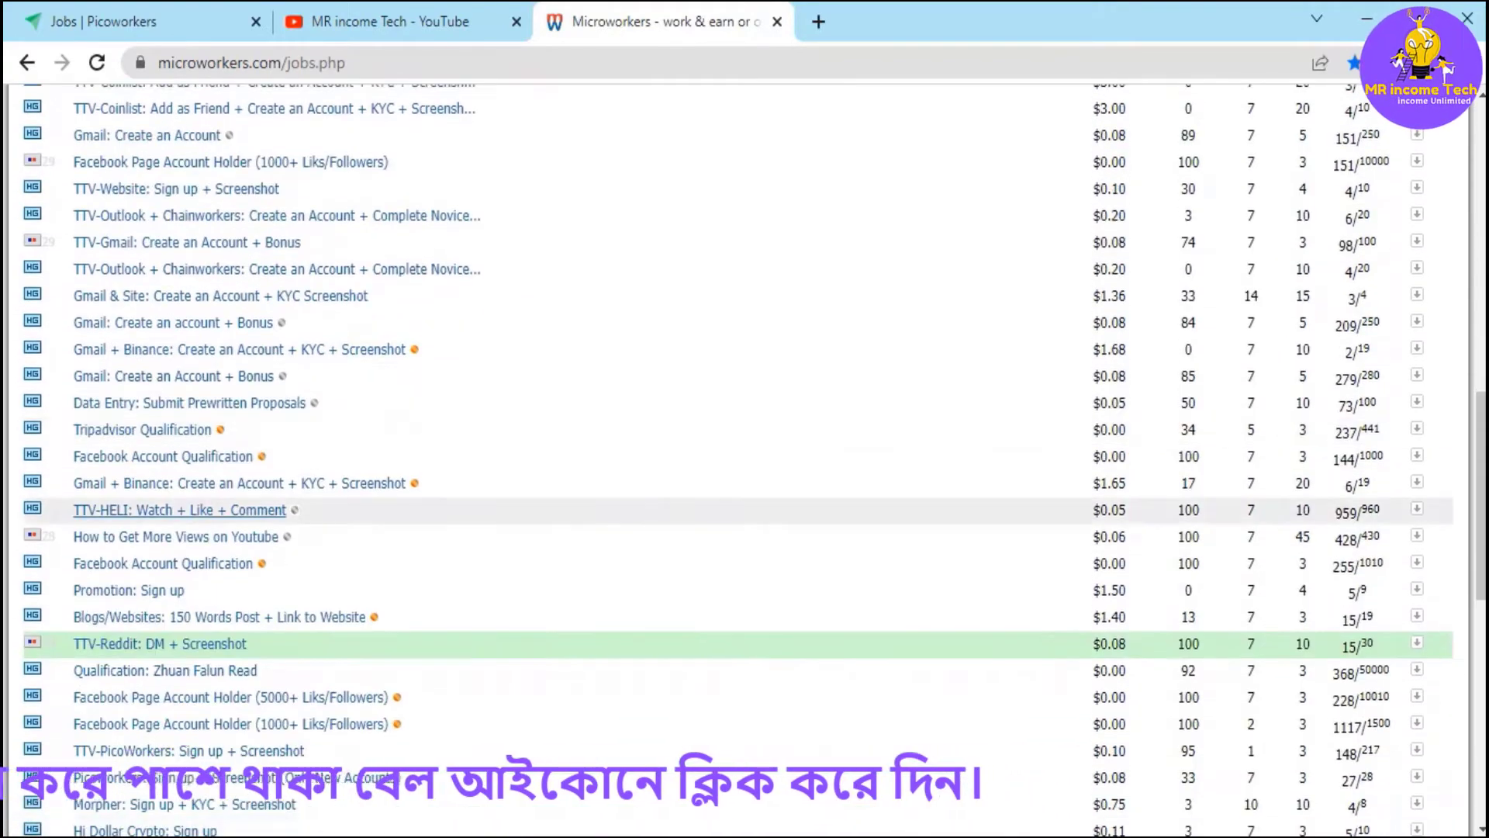
{"action": "scroll", "coordinate": [272, 519], "scroll_direction": "down", "scroll_amount": 6}
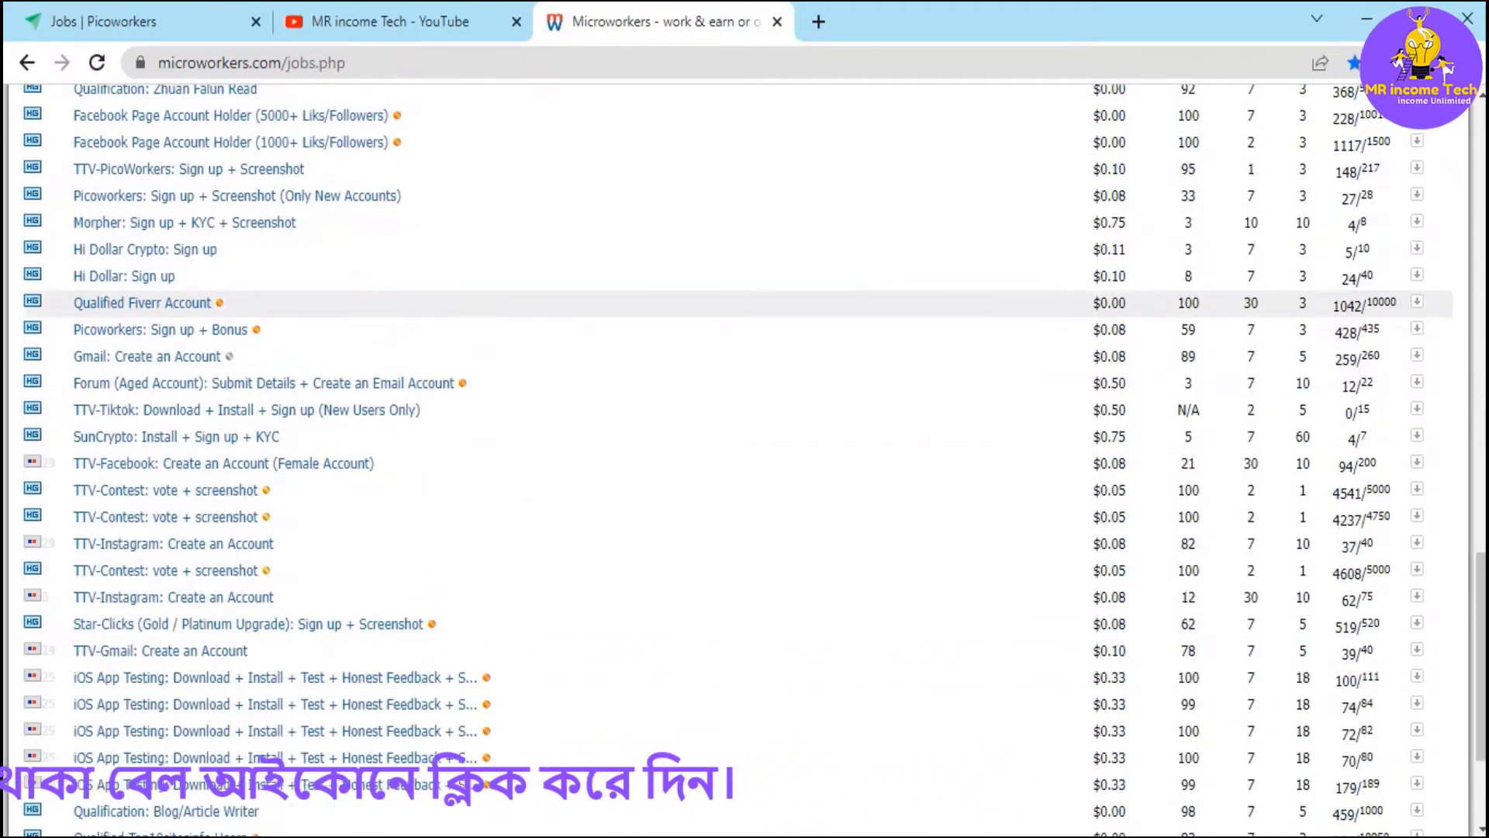
{"action": "scroll", "coordinate": [271, 517], "scroll_direction": "up", "scroll_amount": 13}
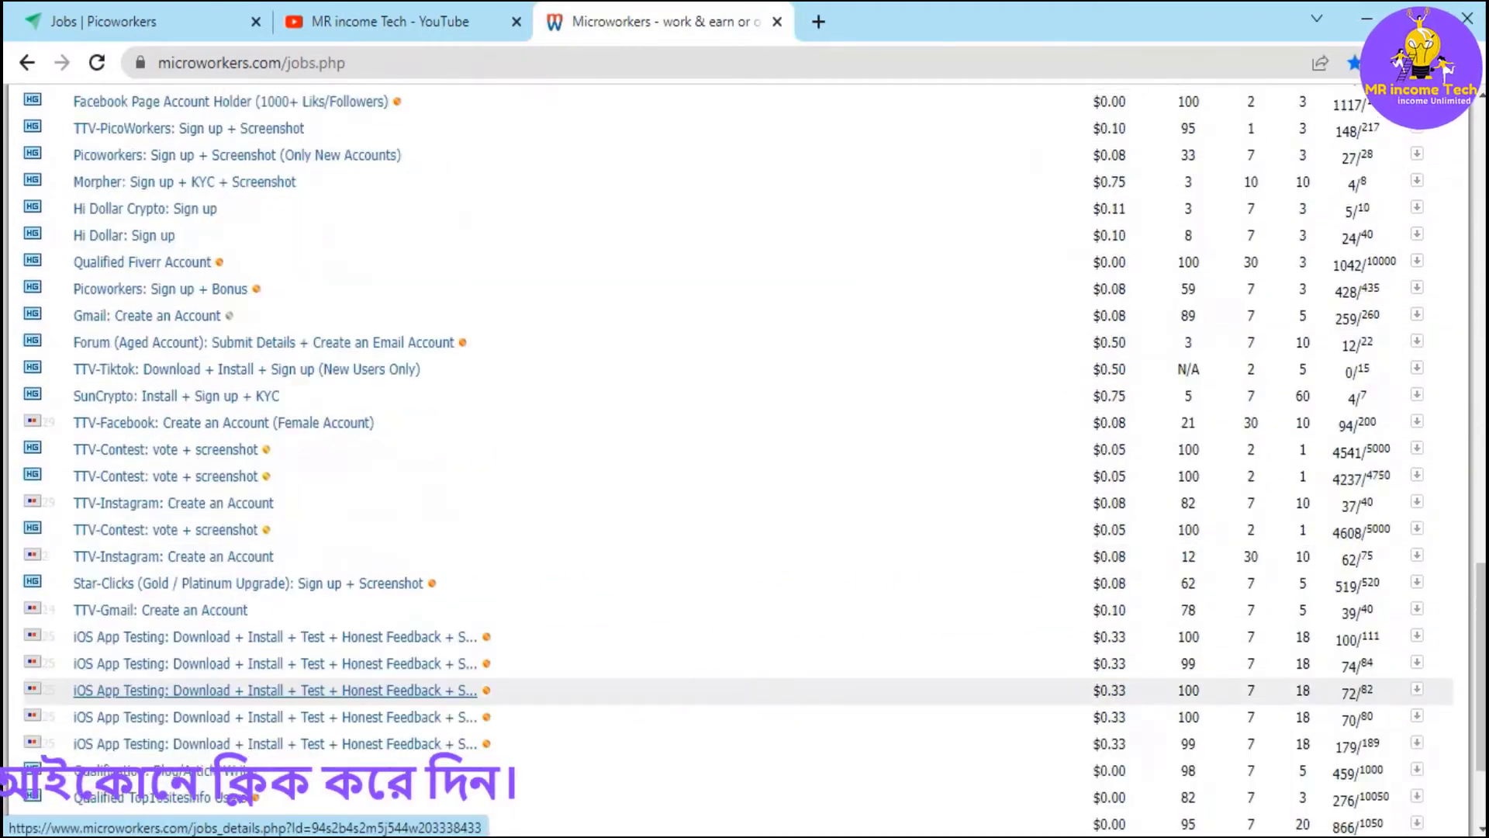
{"action": "scroll", "coordinate": [178, 719], "scroll_direction": "up", "scroll_amount": 11}
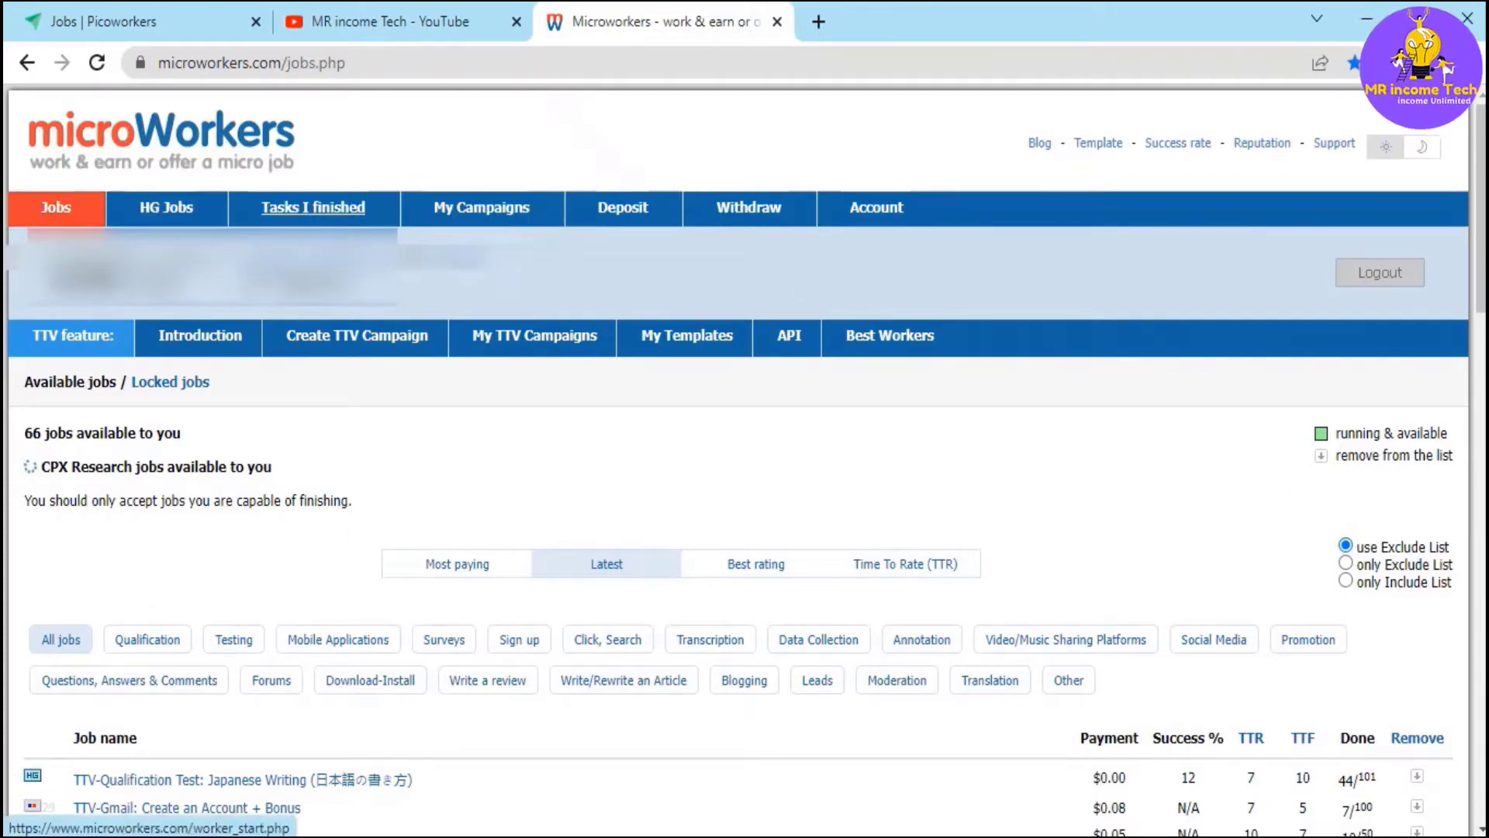
- Open the 'Hire Group' list under Tasks I finished in Microworkers
{"action": "left_click", "coordinate": [312, 207]}
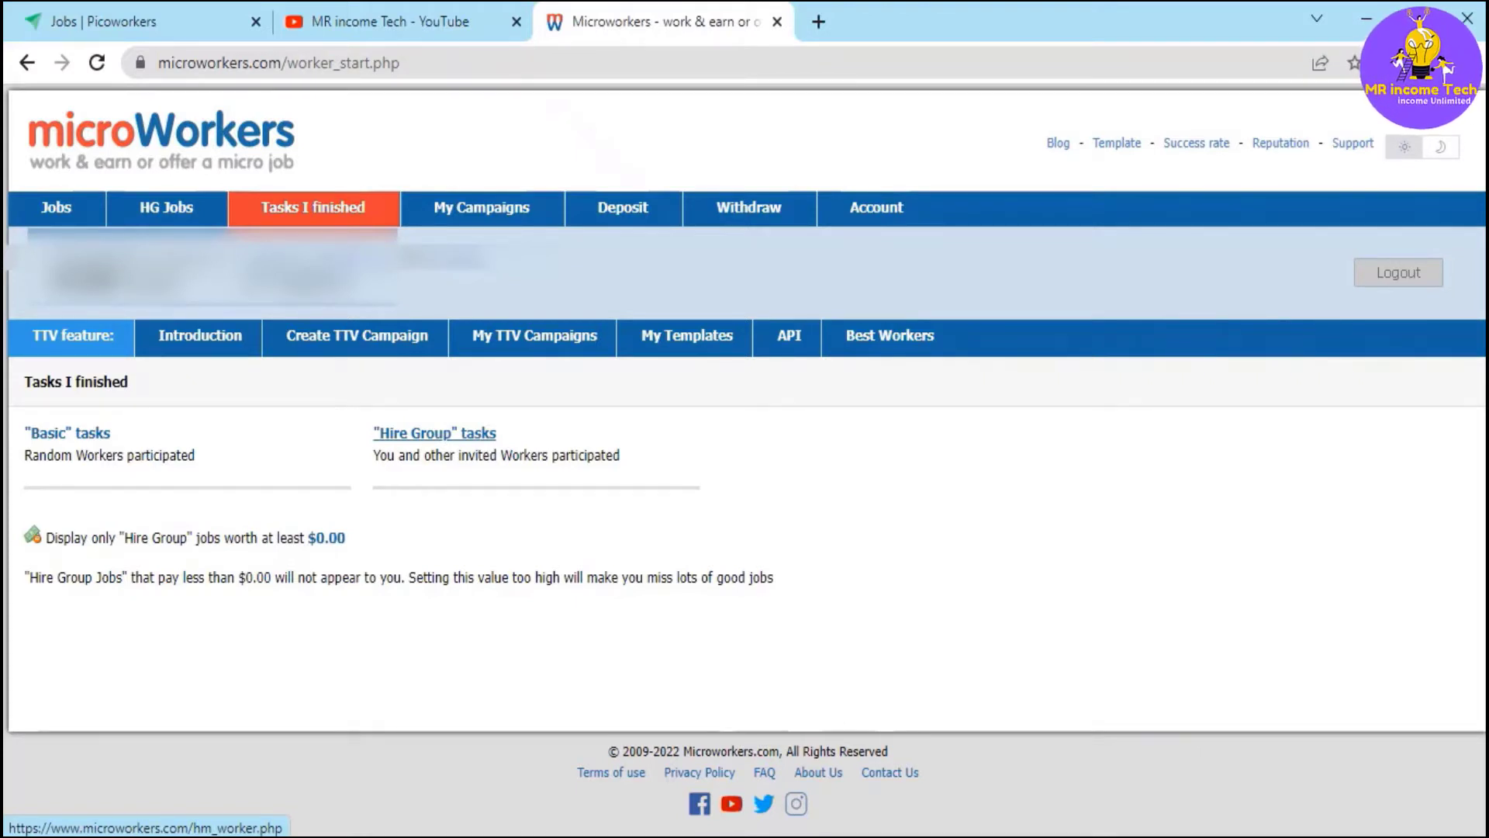
{"action": "left_click", "coordinate": [435, 433]}
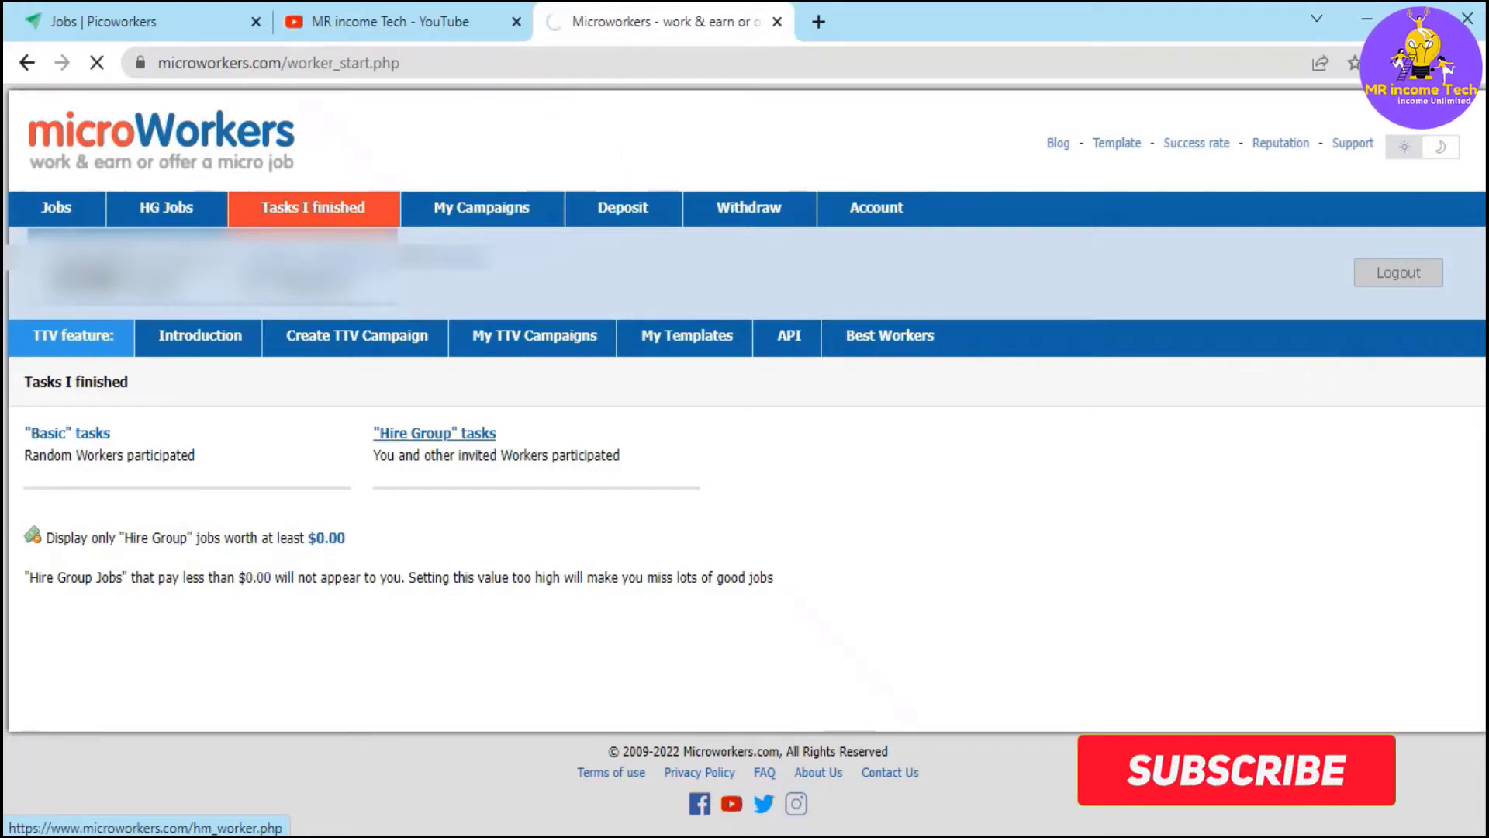
{"action": "scroll", "coordinate": [209, 463], "scroll_direction": "down", "scroll_amount": 10}
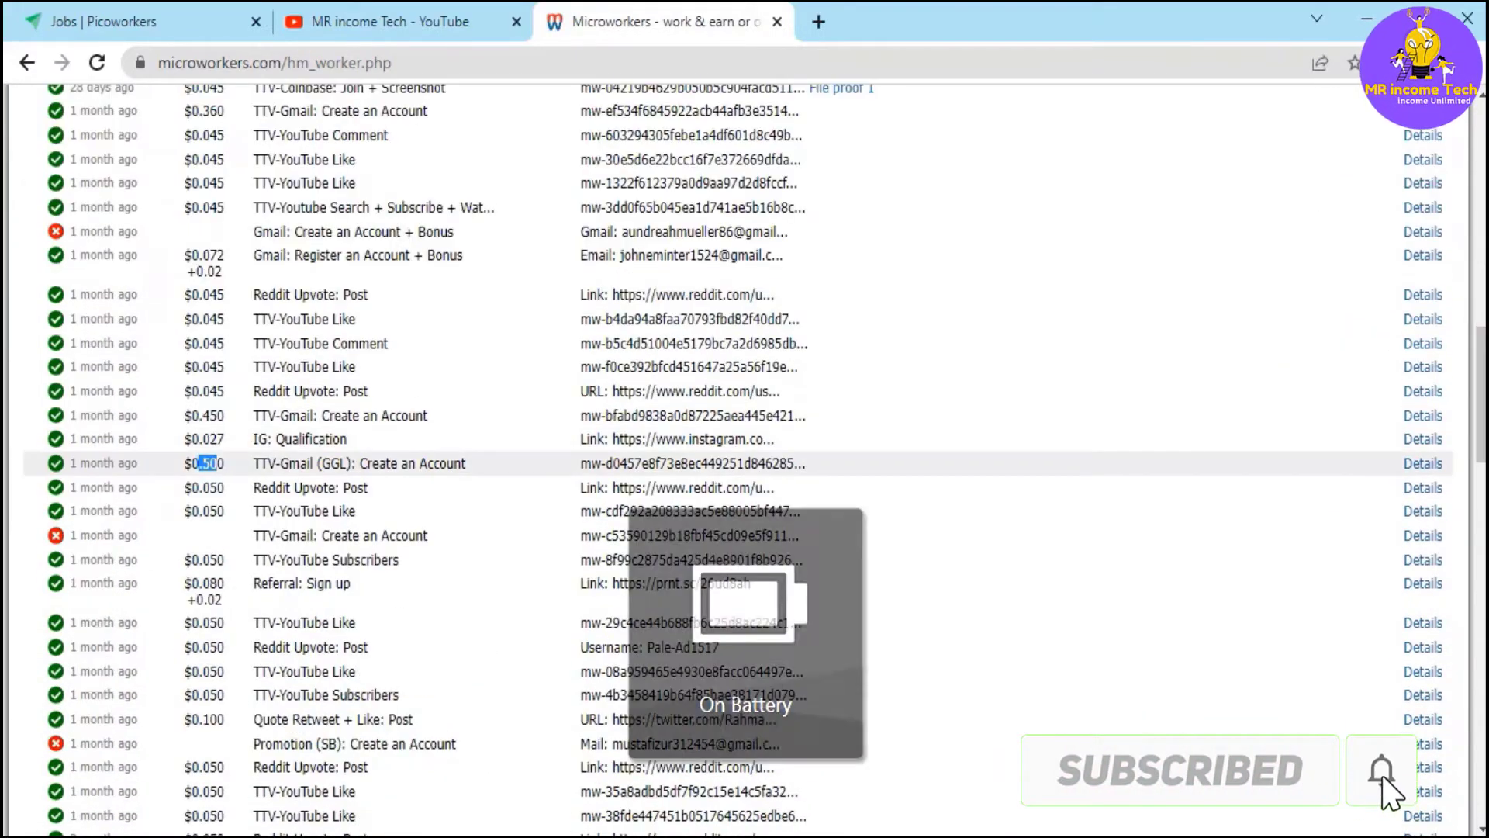
- Highlight the TTV-Gmail (GGL) row's payment, job name and proof hash
{"action": "left_click", "coordinate": [216, 464]}
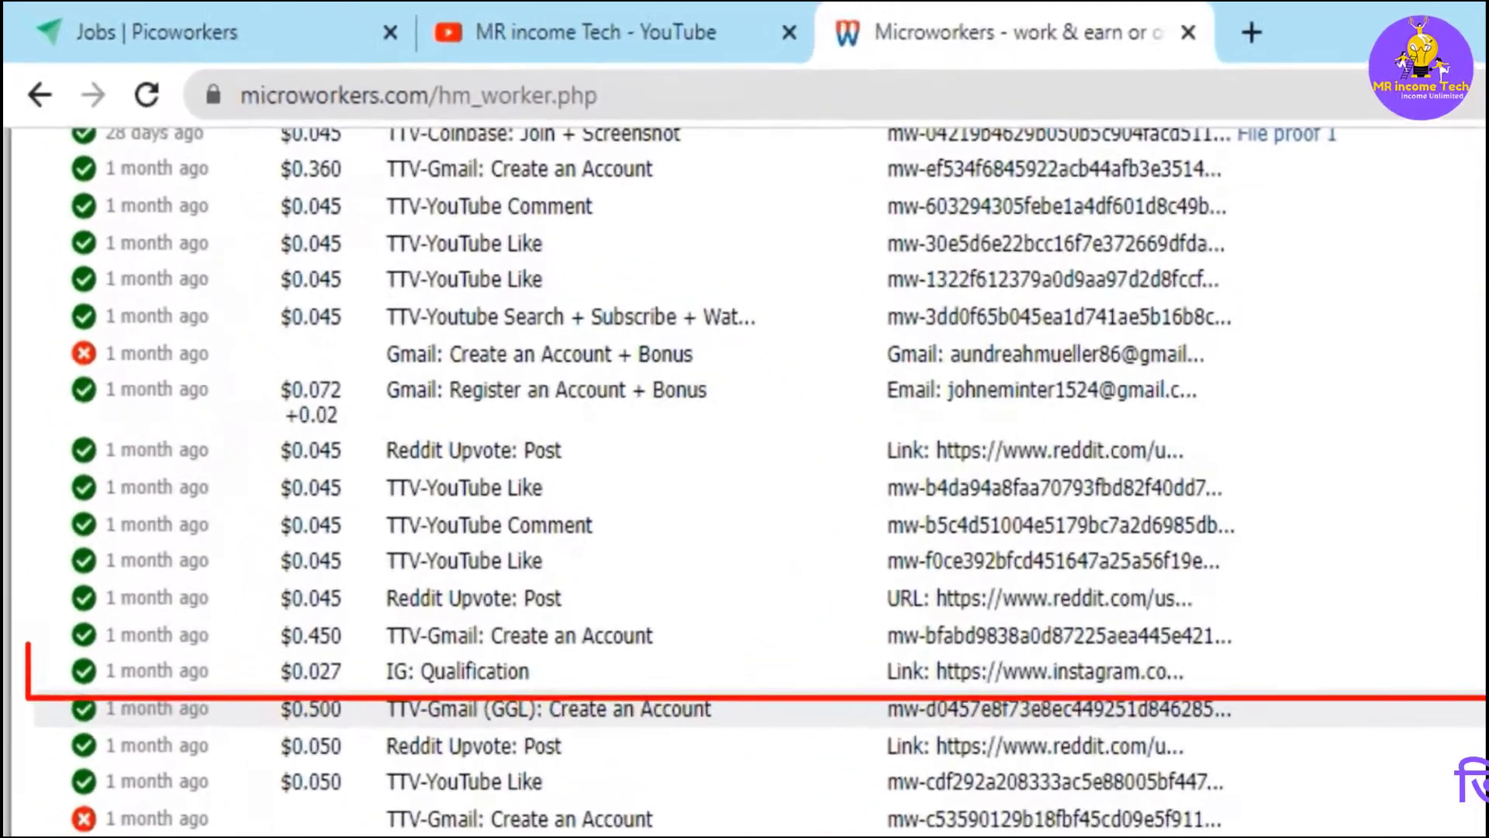
{"action": "left_click_drag", "start_coordinate": [190, 463], "coordinate": [318, 463]}
{"action": "left_click_drag", "start_coordinate": [508, 737], "coordinate": [1241, 737]}
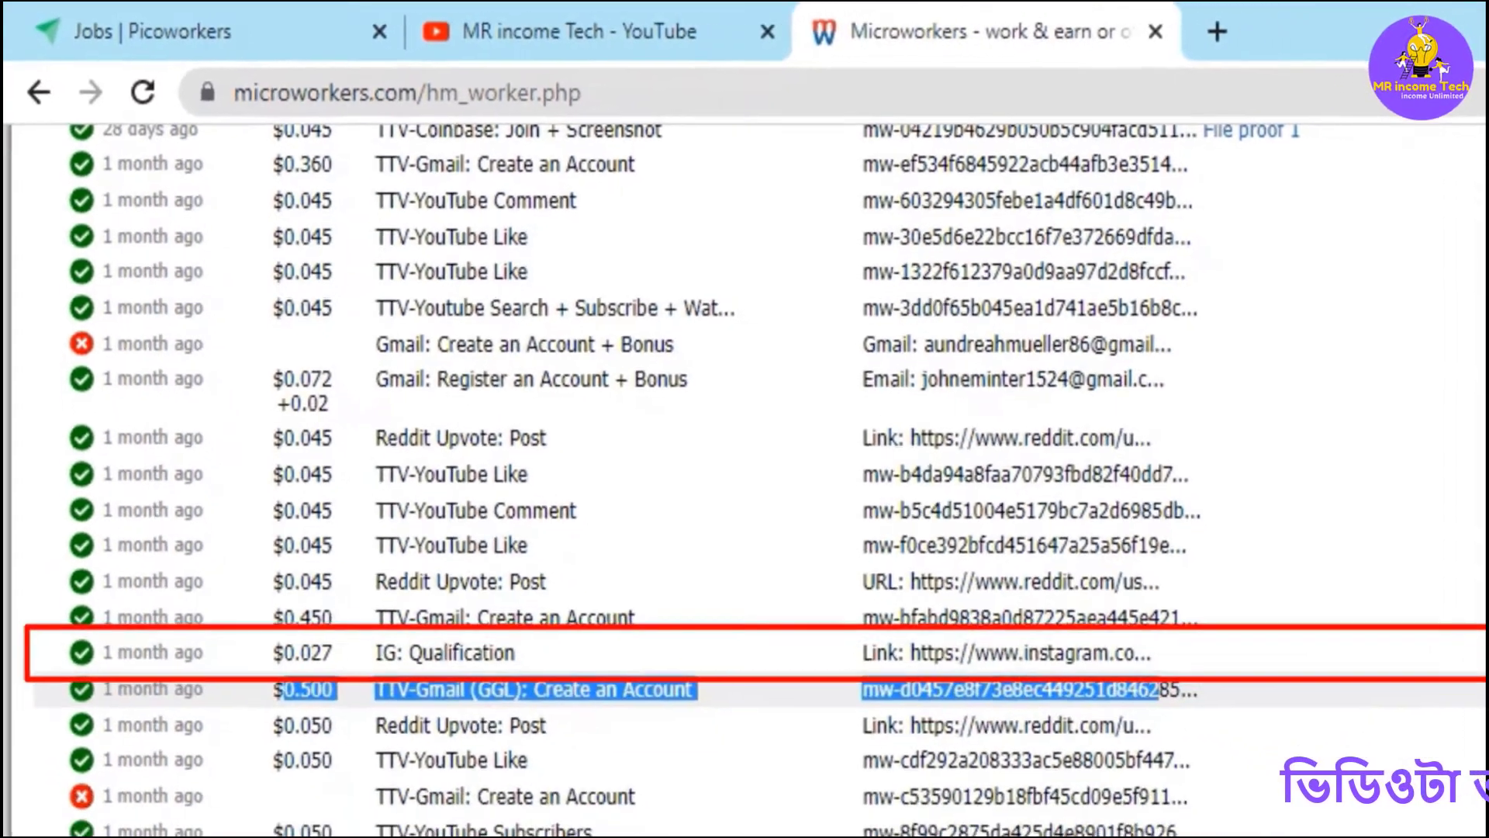
{"action": "left_click_drag", "start_coordinate": [1158, 689], "coordinate": [1196, 689]}
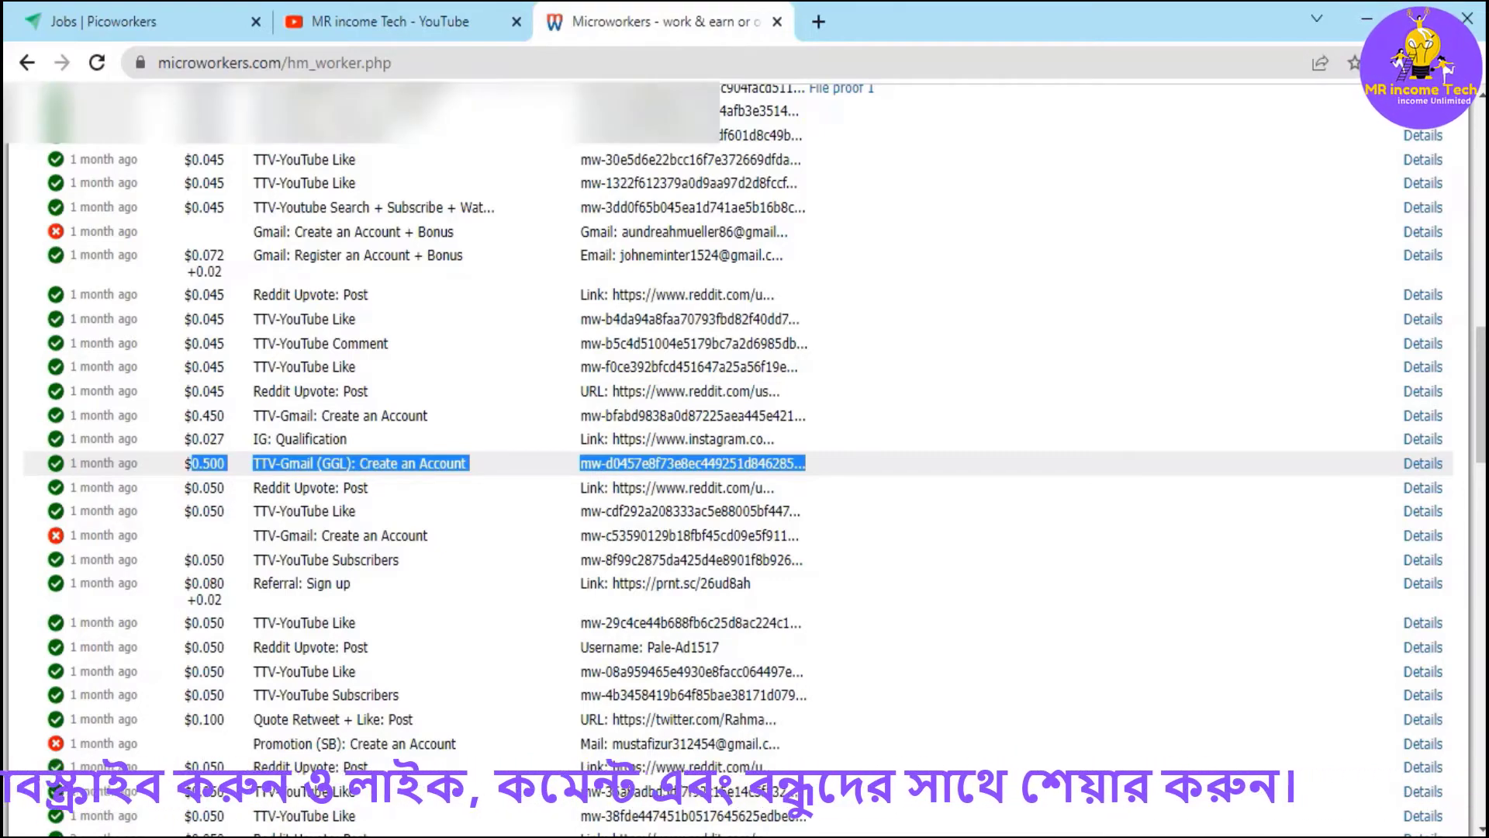
{"action": "scroll", "coordinate": [744, 458], "scroll_direction": "up", "scroll_amount": 12}
{"action": "scroll", "coordinate": [744, 458], "scroll_direction": "up", "scroll_amount": 5}
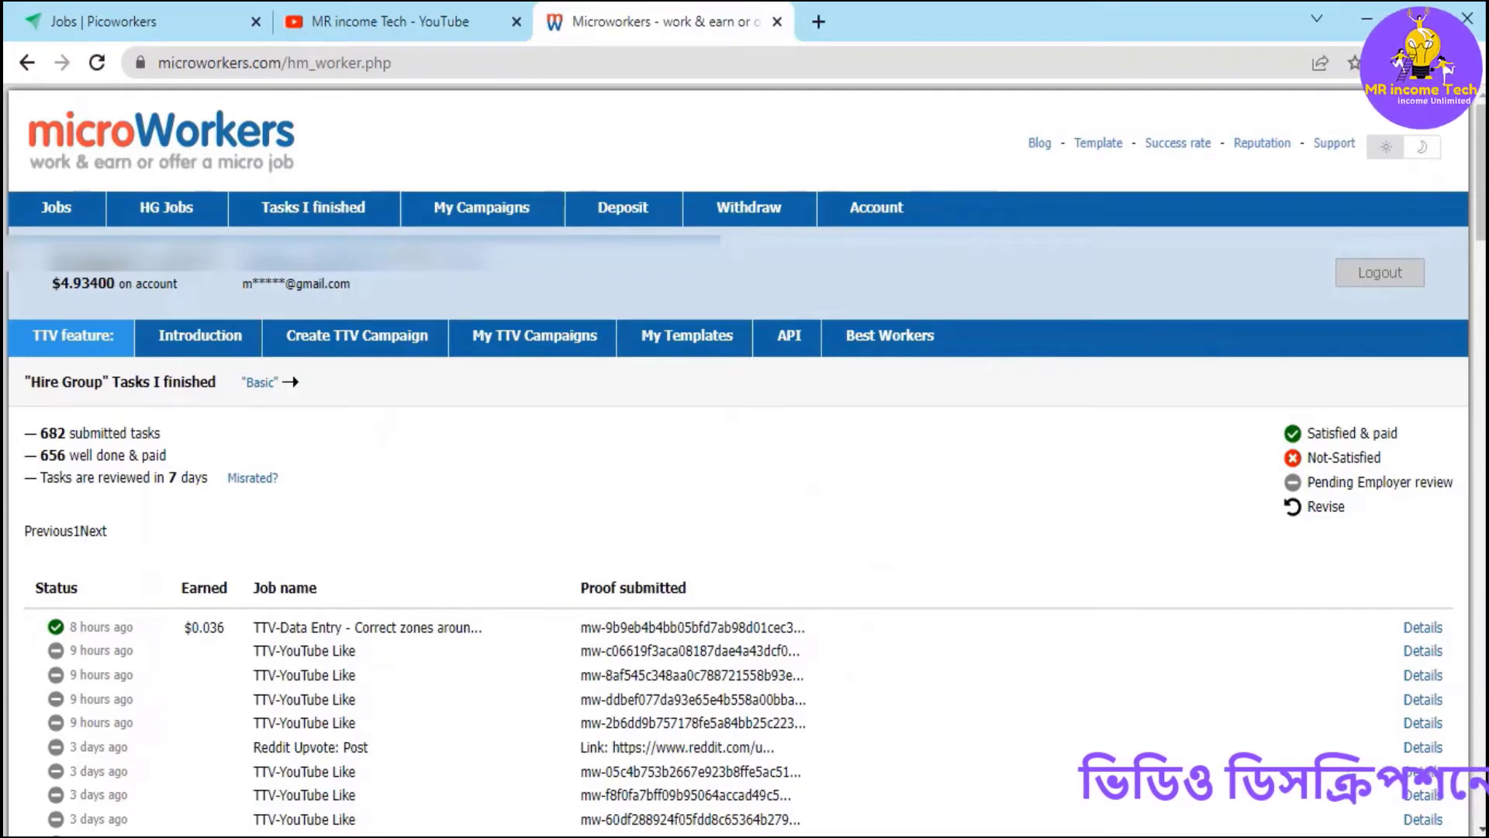
- Open Picoworkers' first Gmail: Create An Account job and Microworkers' TTV-Gmail: Create an Account job in separate tabs
{"action": "left_click", "coordinate": [140, 22]}
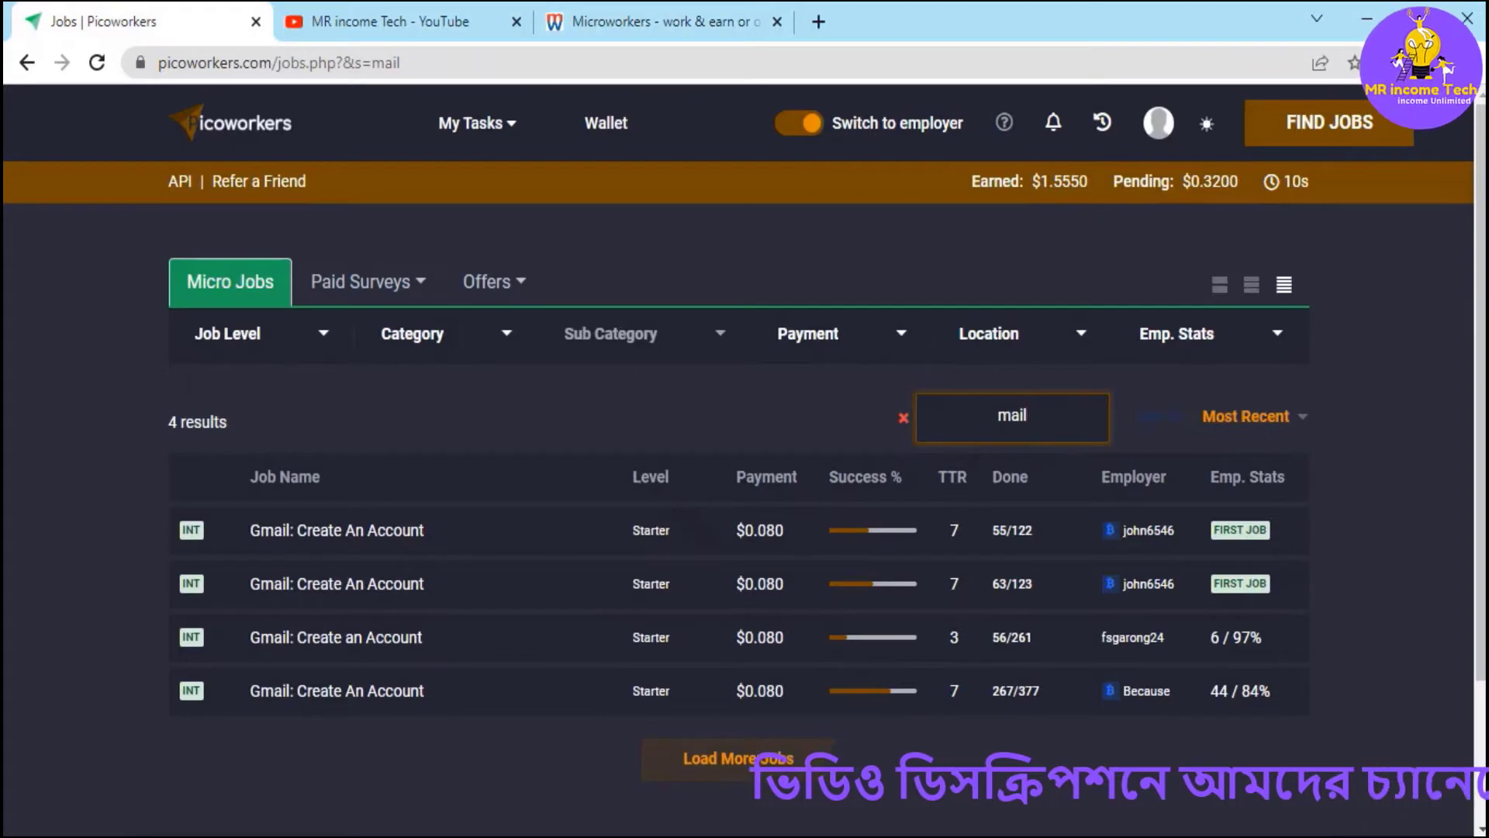
{"action": "left_click", "coordinate": [146, 528]}
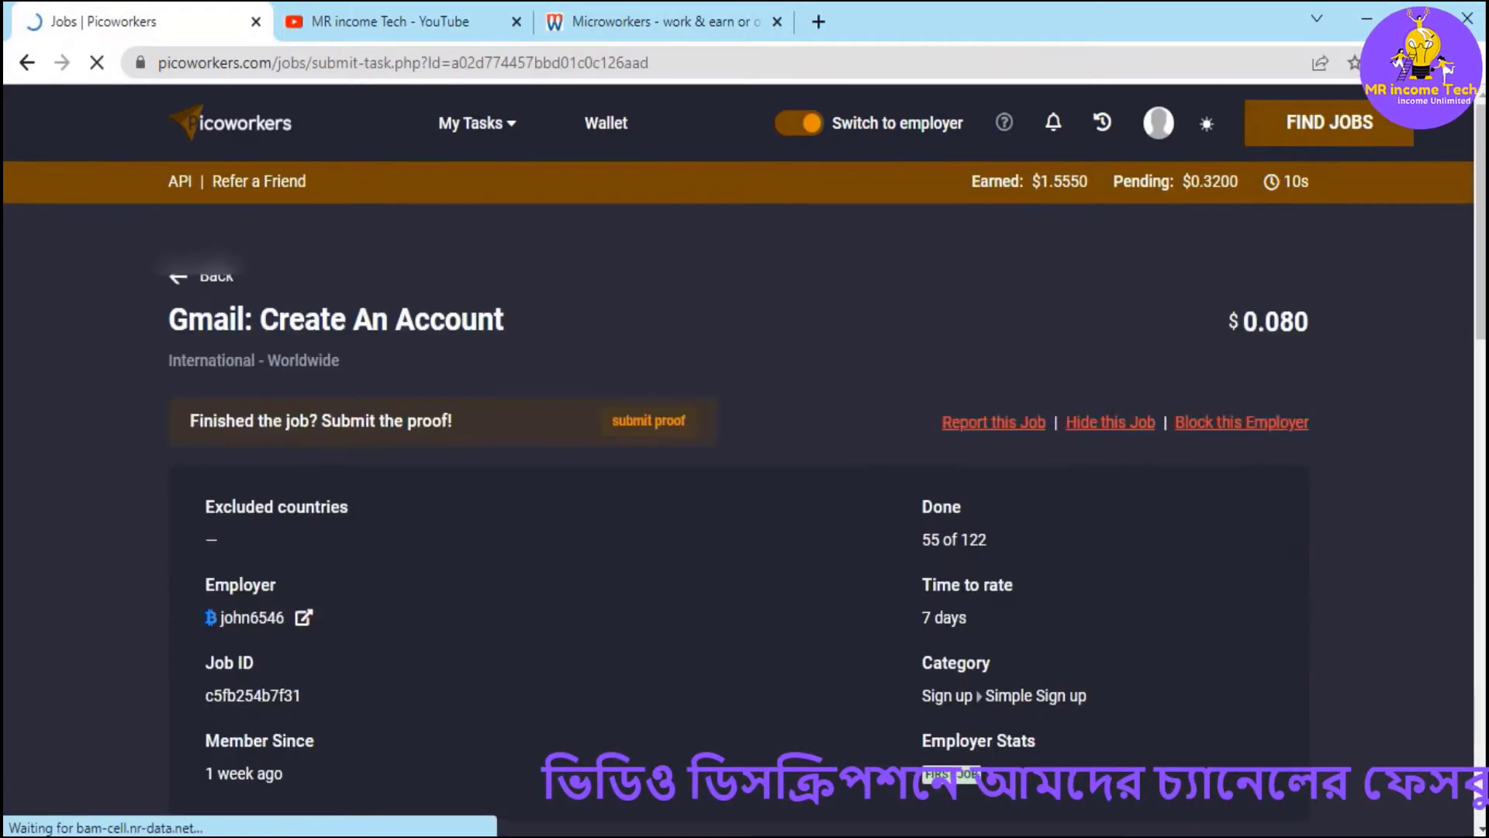
{"action": "left_click", "coordinate": [659, 22]}
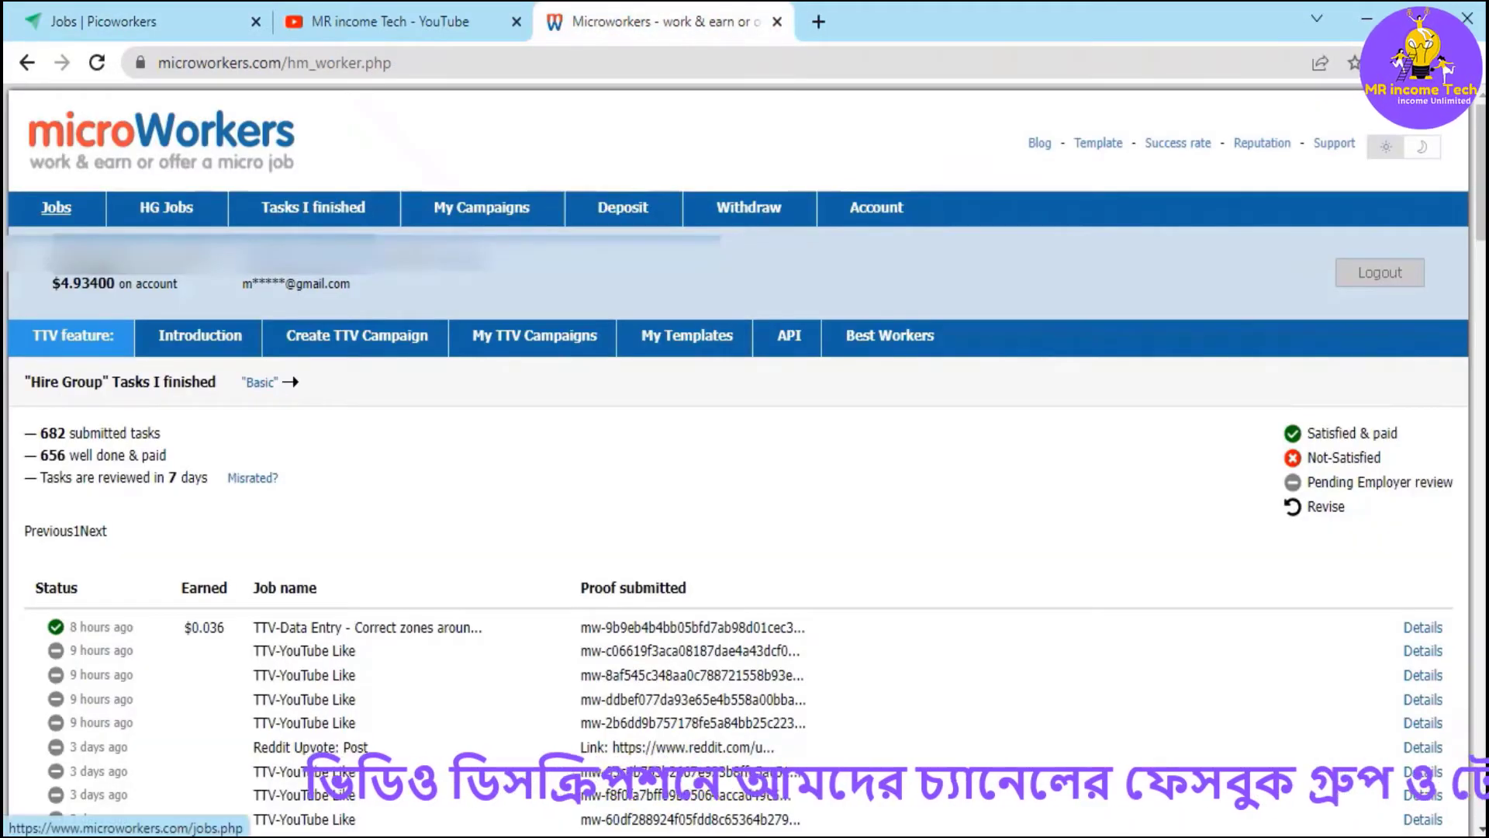
{"action": "left_click", "coordinate": [56, 207]}
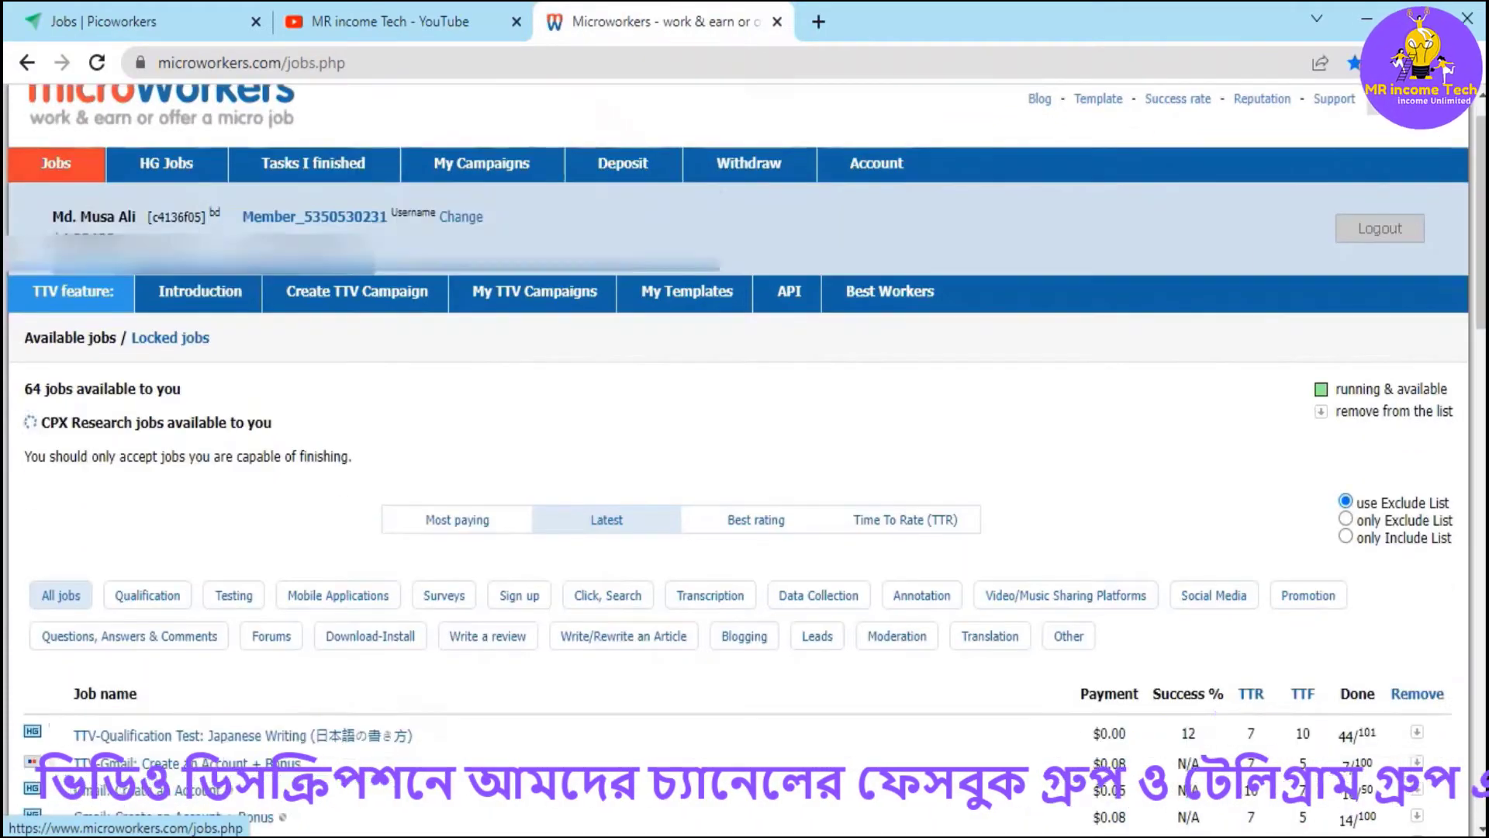
{"action": "scroll", "coordinate": [745, 466], "scroll_direction": "down", "scroll_amount": 5}
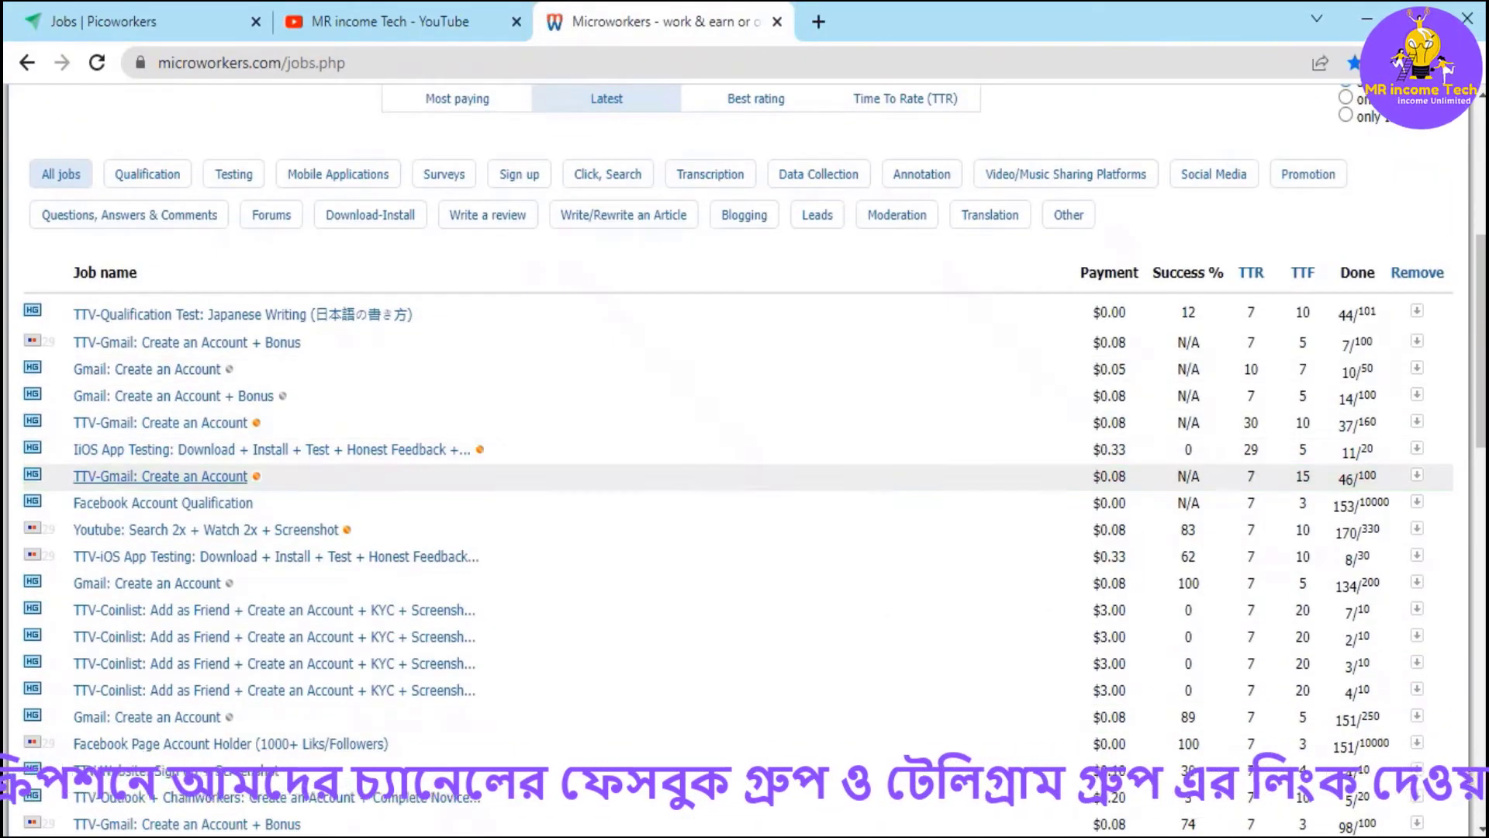
{"action": "left_click", "coordinate": [162, 476]}
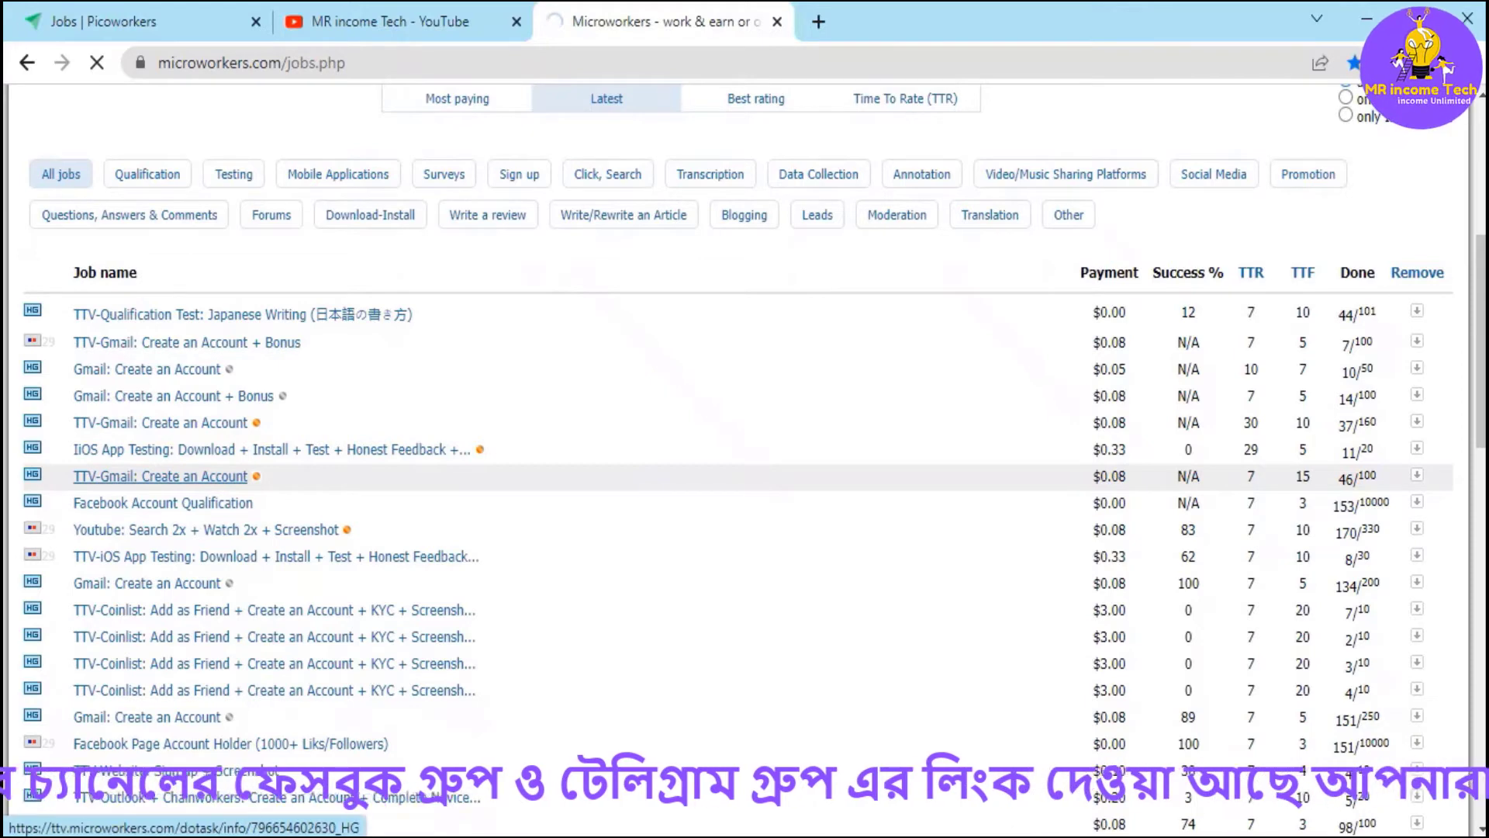
{"action": "left_click", "coordinate": [104, 22]}
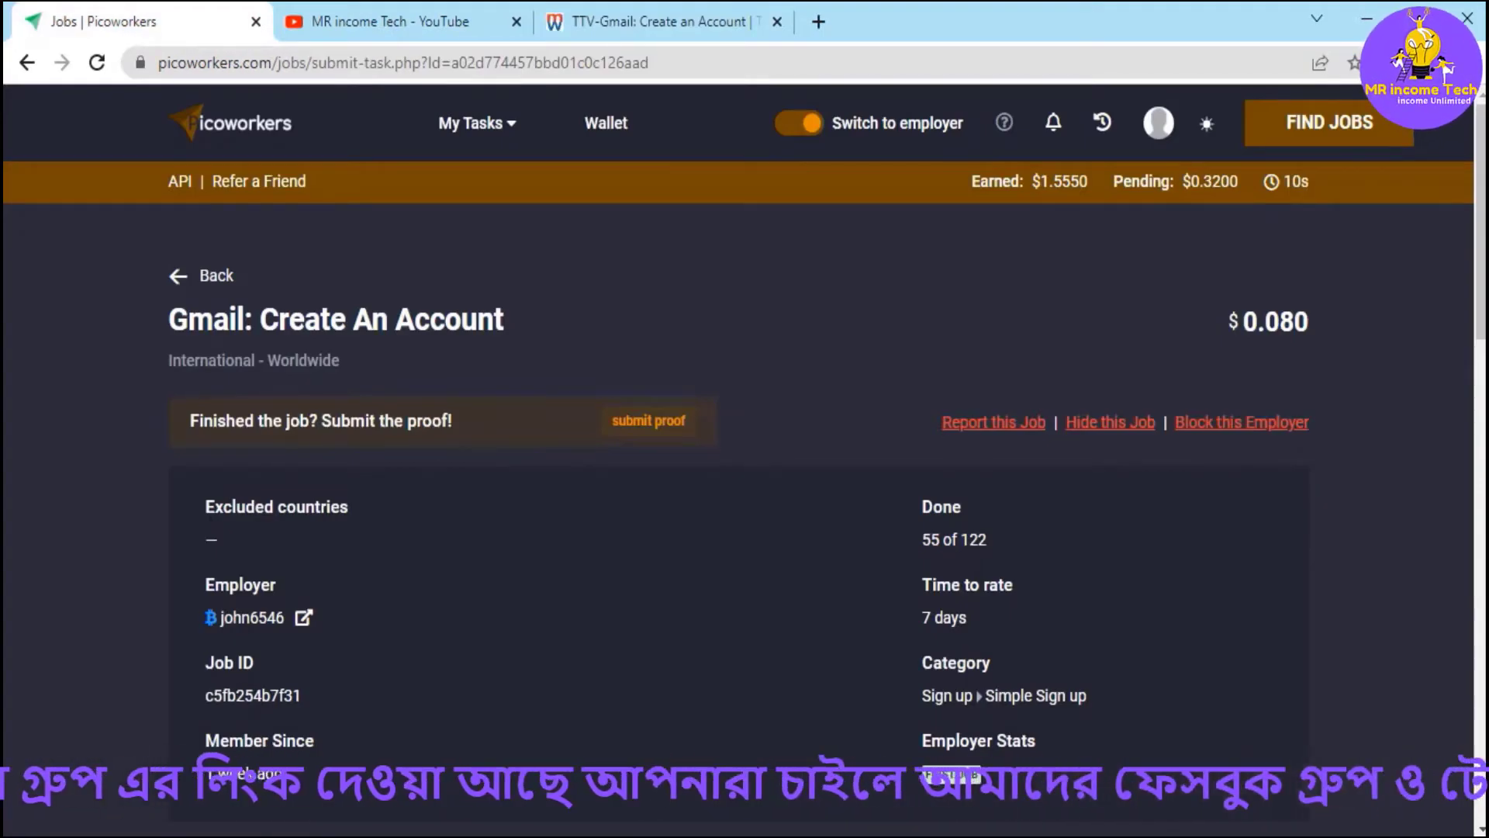
- Highlight the Gmail job's sign-up link, name-generator URL, recovery email and required password
{"action": "scroll", "coordinate": [744, 465], "scroll_direction": "down", "scroll_amount": 8}
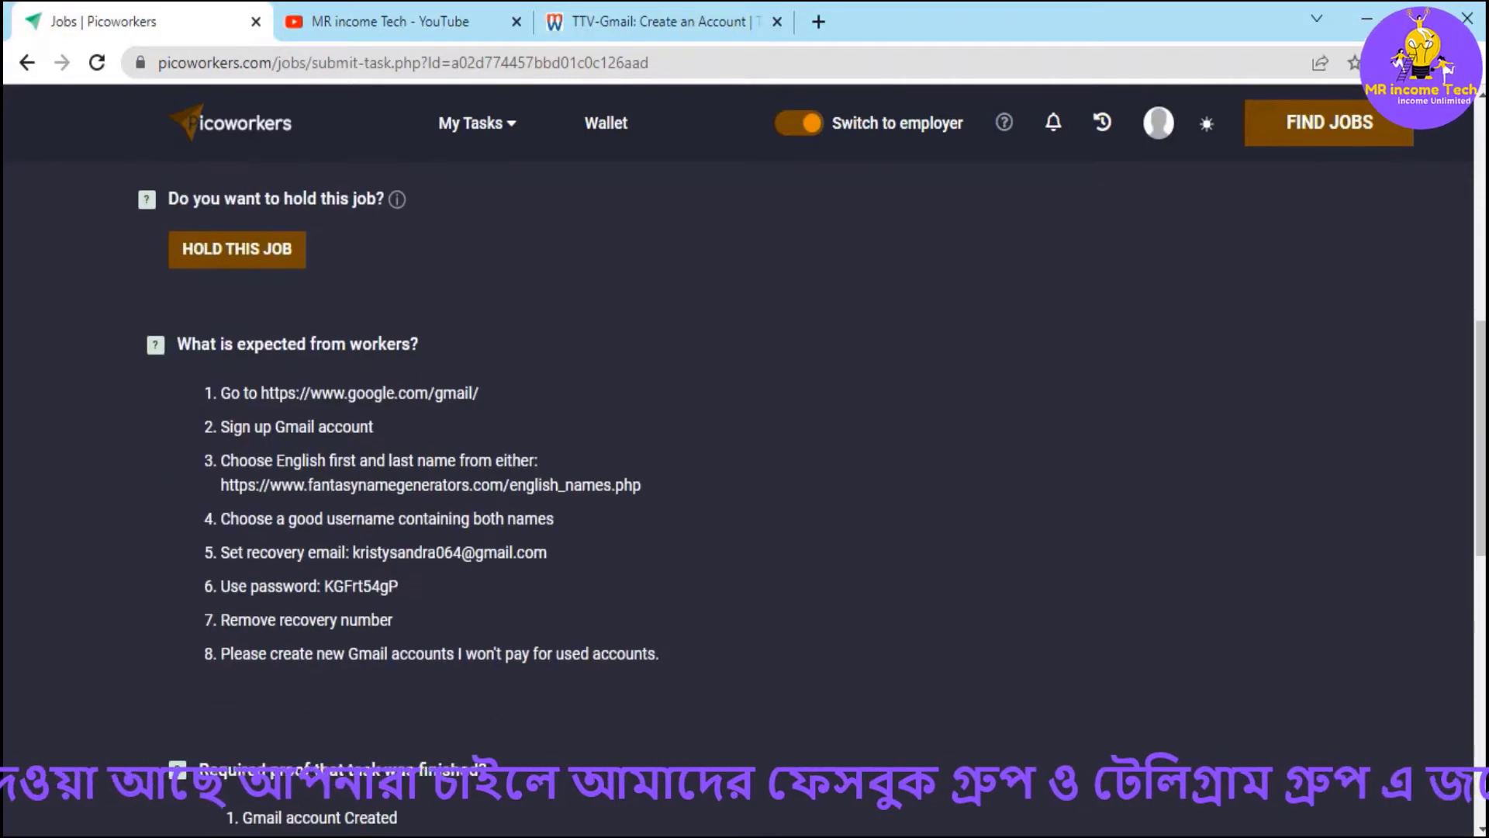
{"action": "left_click_drag", "start_coordinate": [261, 392], "coordinate": [479, 393]}
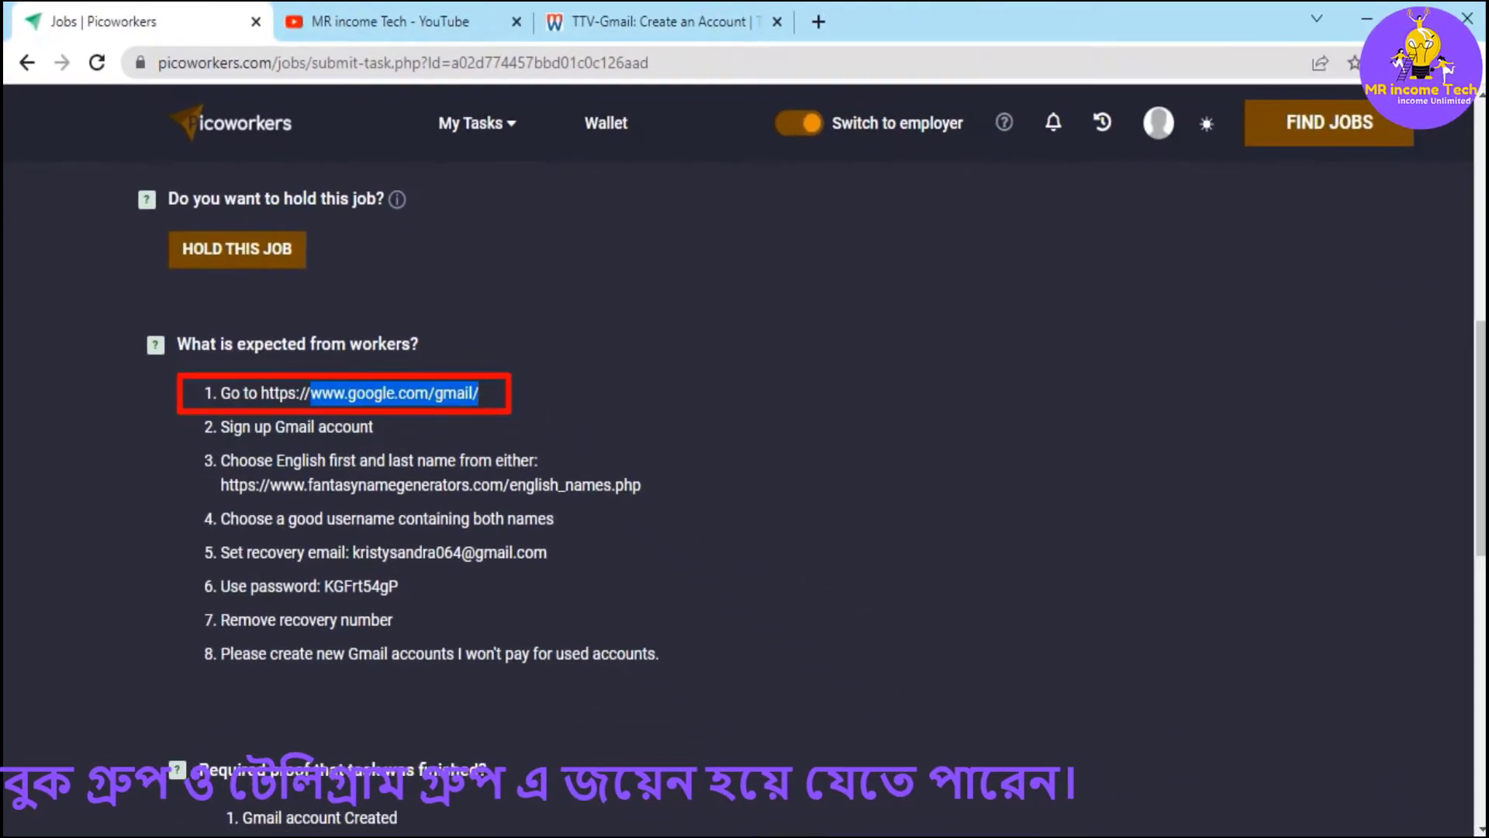
{"action": "left_click_drag", "start_coordinate": [221, 484], "coordinate": [641, 485]}
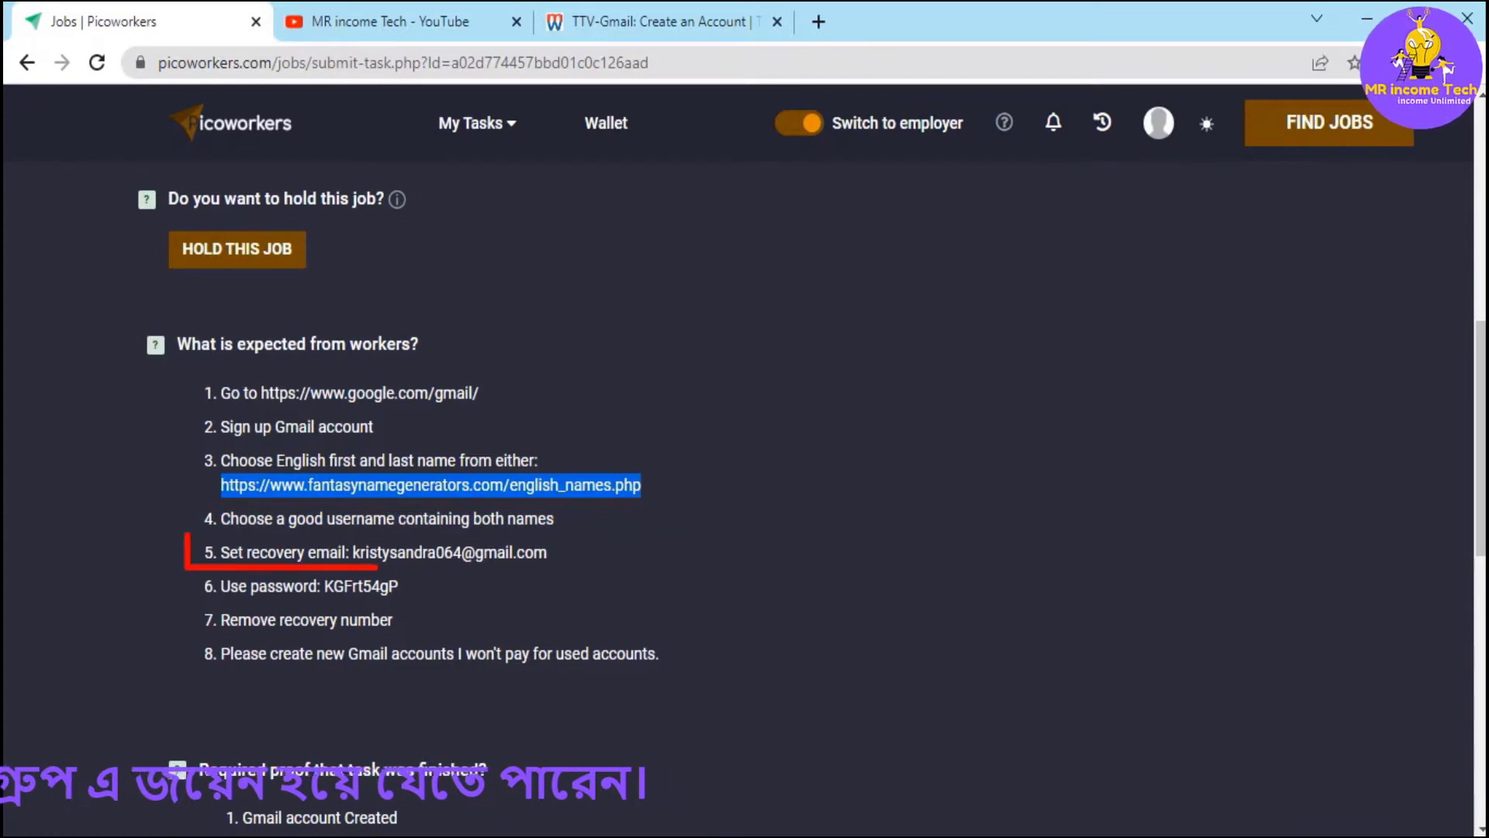
{"action": "left_click_drag", "start_coordinate": [353, 552], "coordinate": [547, 552]}
{"action": "scroll", "coordinate": [547, 552], "scroll_direction": "down", "scroll_amount": 3}
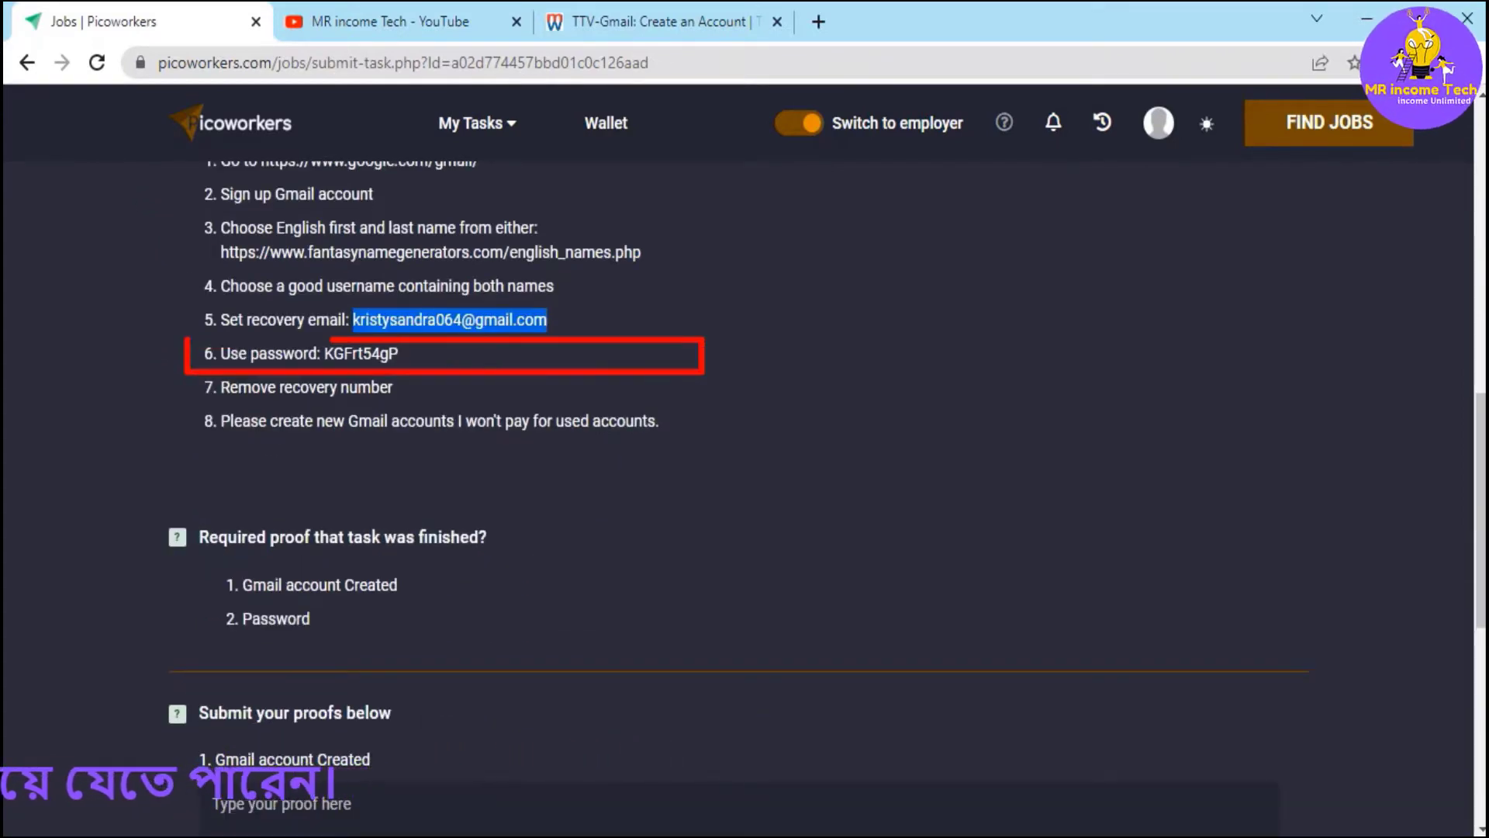
{"action": "left_click_drag", "start_coordinate": [325, 353], "coordinate": [398, 353]}
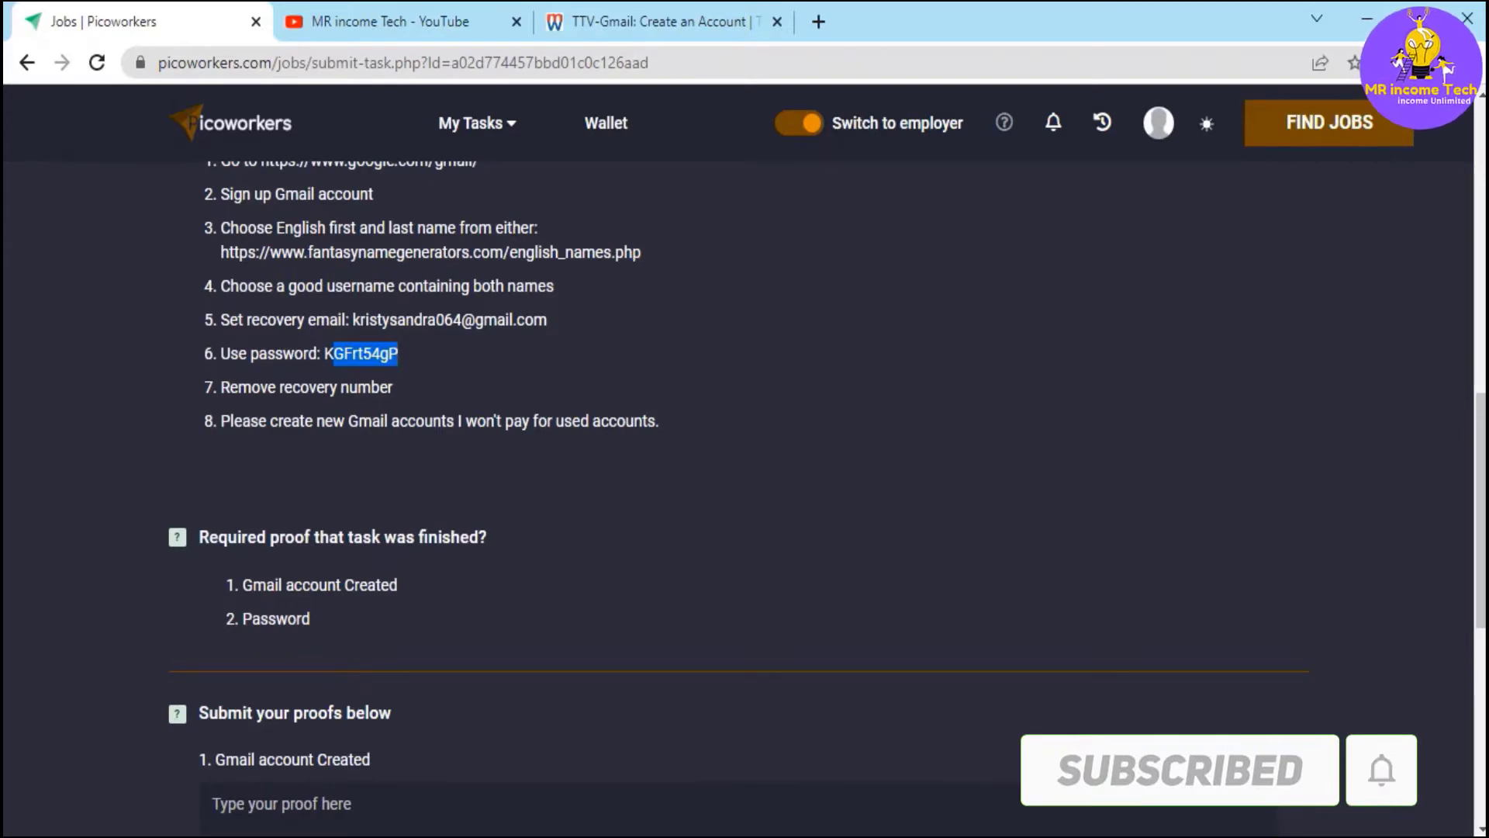
{"action": "key", "text": "ctrl+3"}
{"action": "scroll", "coordinate": [745, 460], "scroll_direction": "down", "scroll_amount": 6}
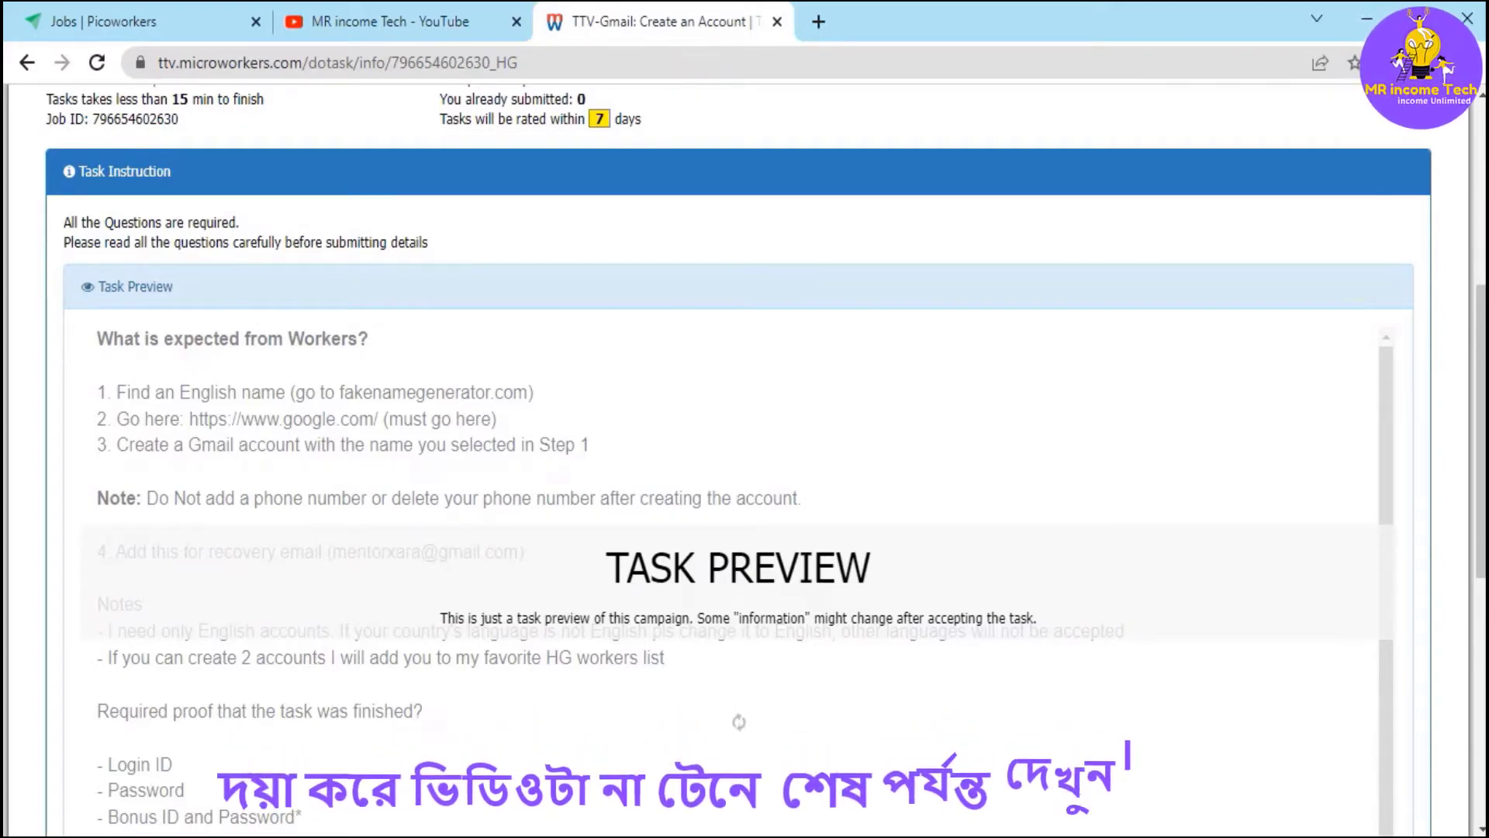
- Read through the TTV-Gmail Task Preview's steps and proof form, then open a new blank tab
{"action": "scroll", "coordinate": [739, 722], "scroll_direction": "down", "scroll_amount": 2}
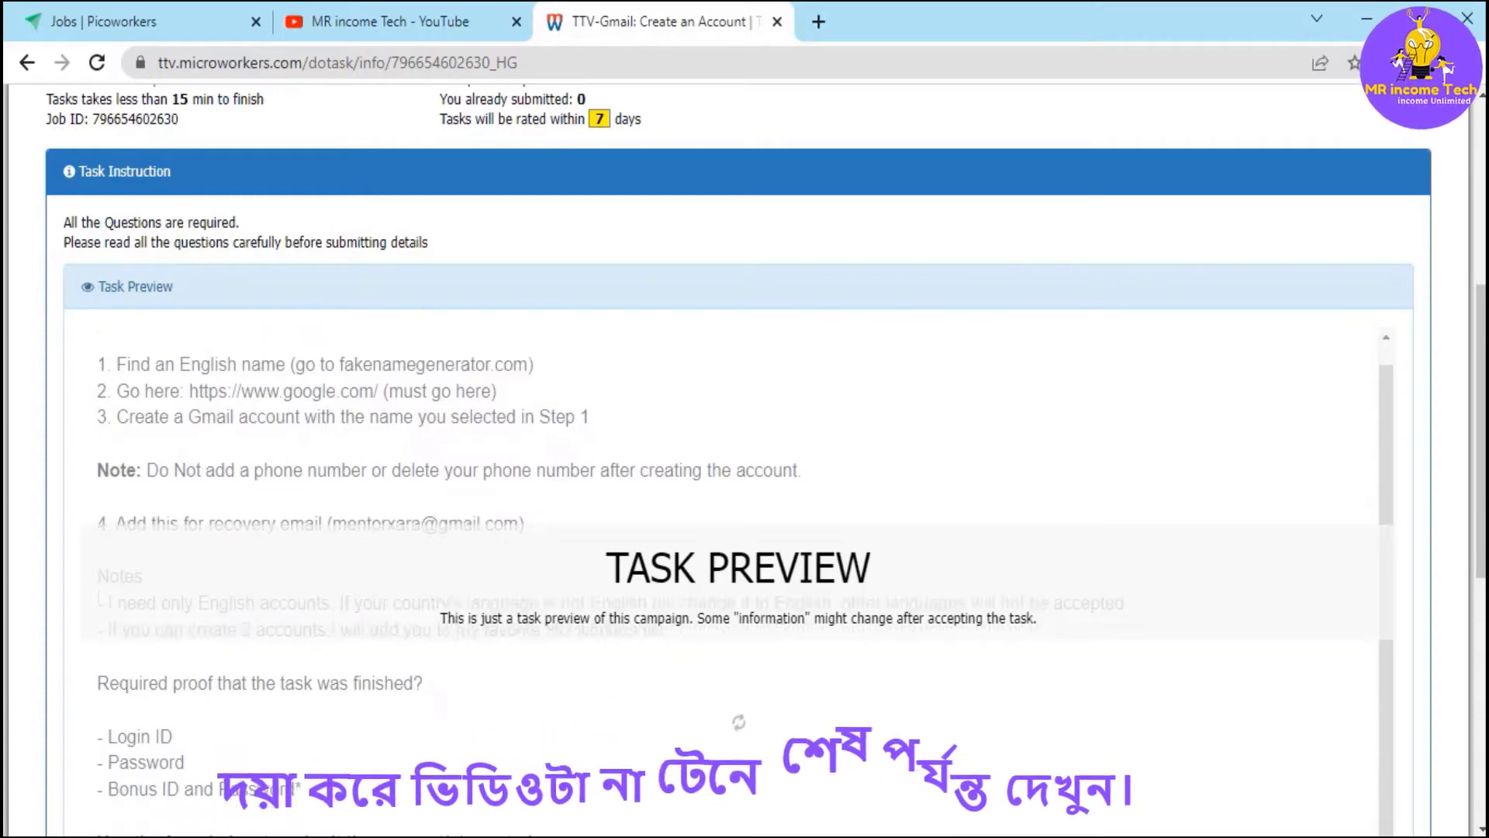
{"action": "scroll", "coordinate": [738, 722], "scroll_direction": "up", "scroll_amount": 2}
{"action": "scroll", "coordinate": [738, 722], "scroll_direction": "down", "scroll_amount": 2}
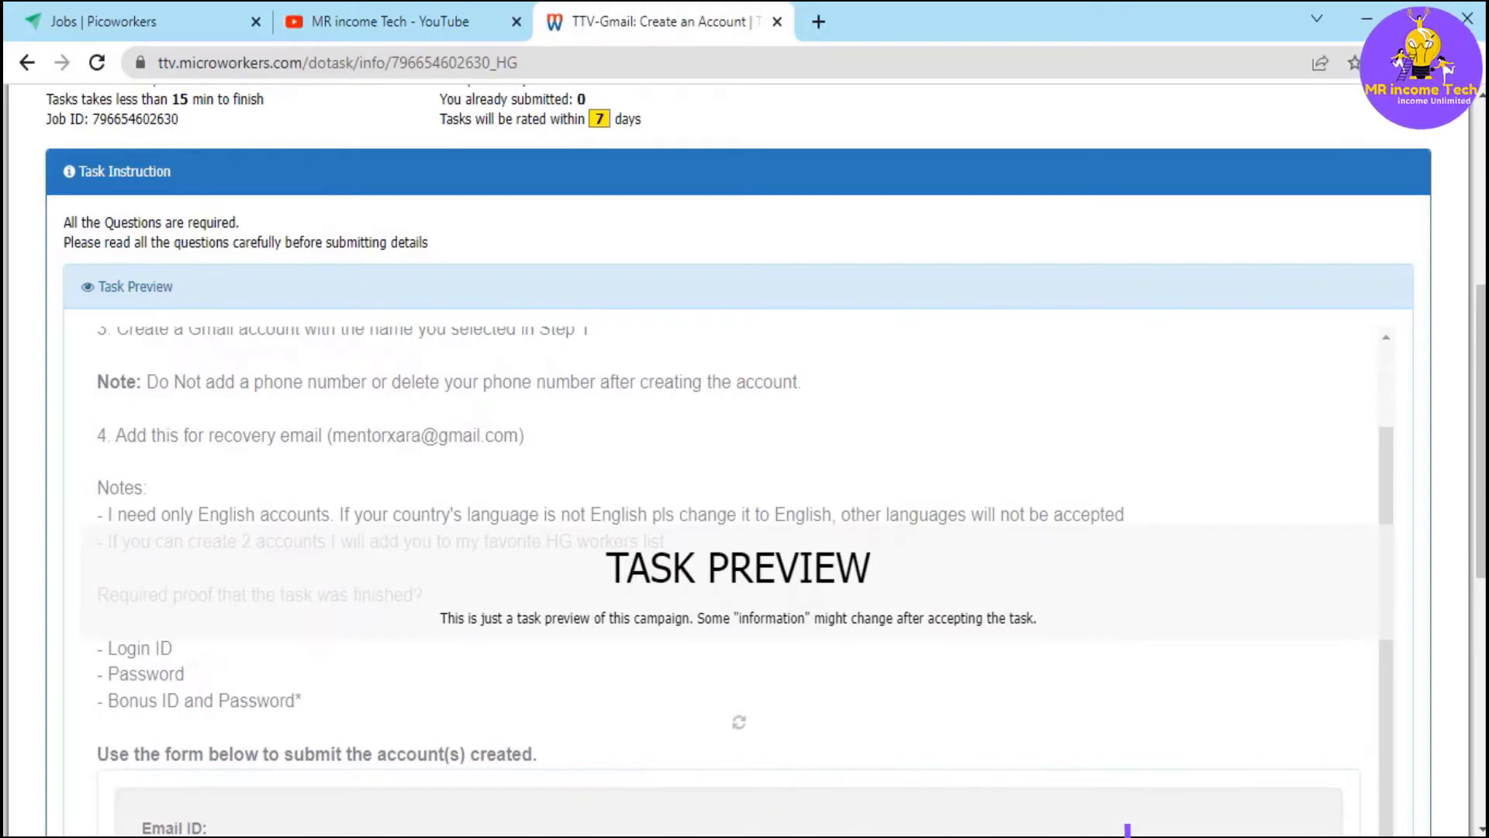
{"action": "left_click_drag", "start_coordinate": [519, 435], "coordinate": [344, 435]}
{"action": "scroll", "coordinate": [344, 435], "scroll_direction": "down", "scroll_amount": 2}
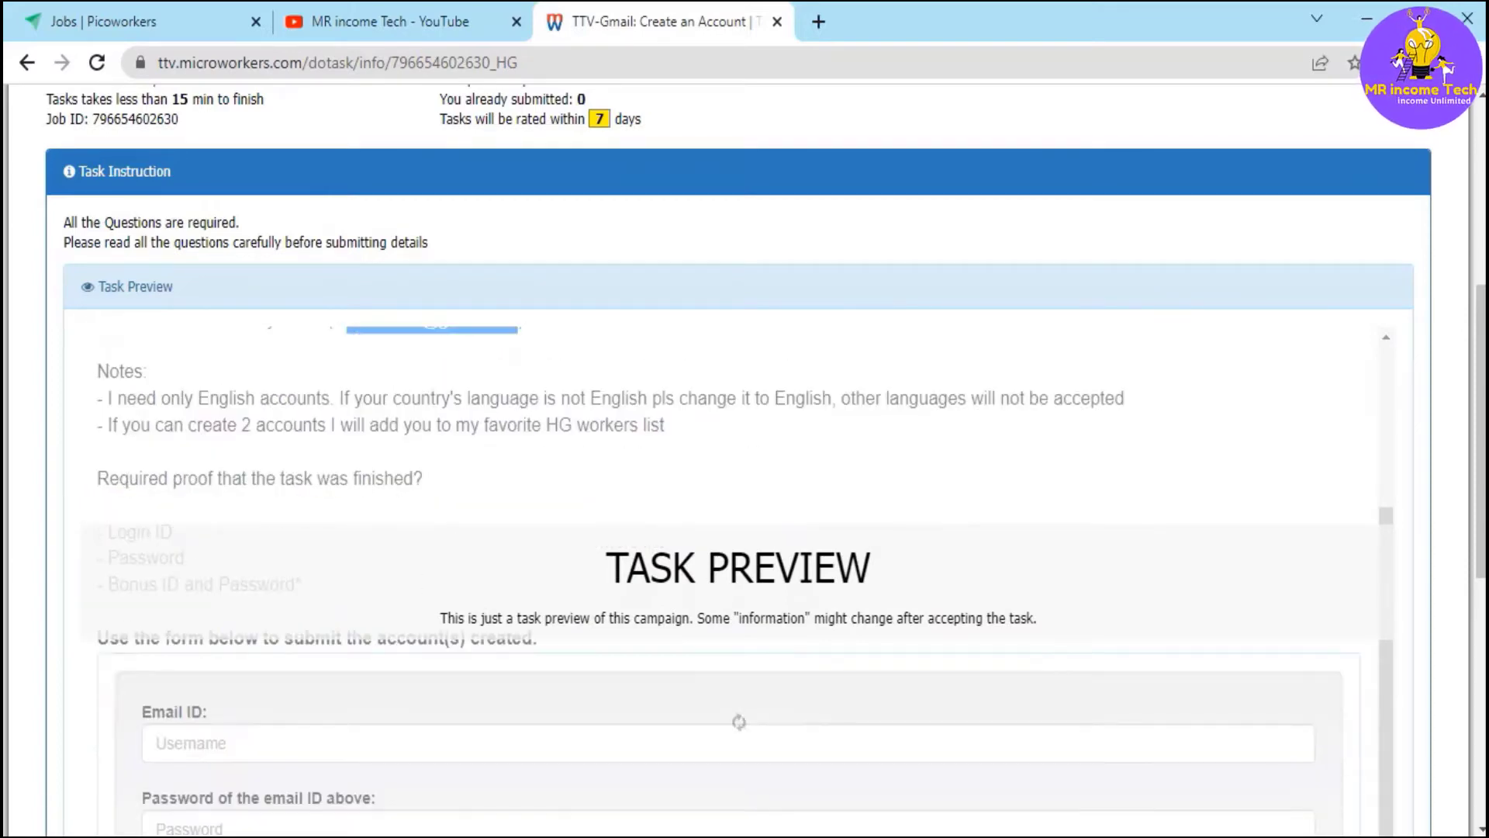
{"action": "scroll", "coordinate": [737, 505], "scroll_direction": "down", "scroll_amount": 3}
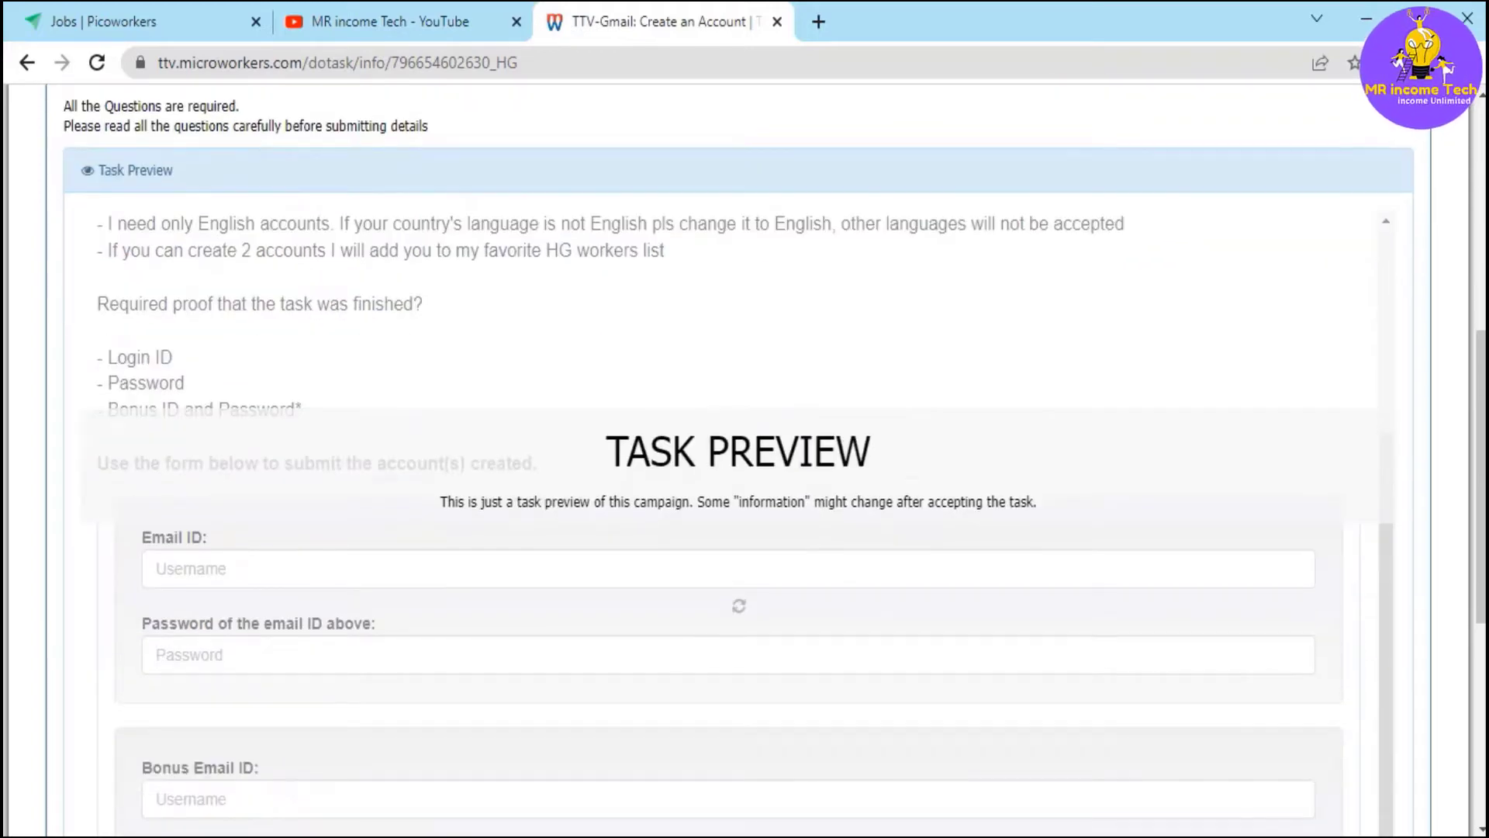
{"action": "scroll", "coordinate": [737, 504], "scroll_direction": "down", "scroll_amount": 2}
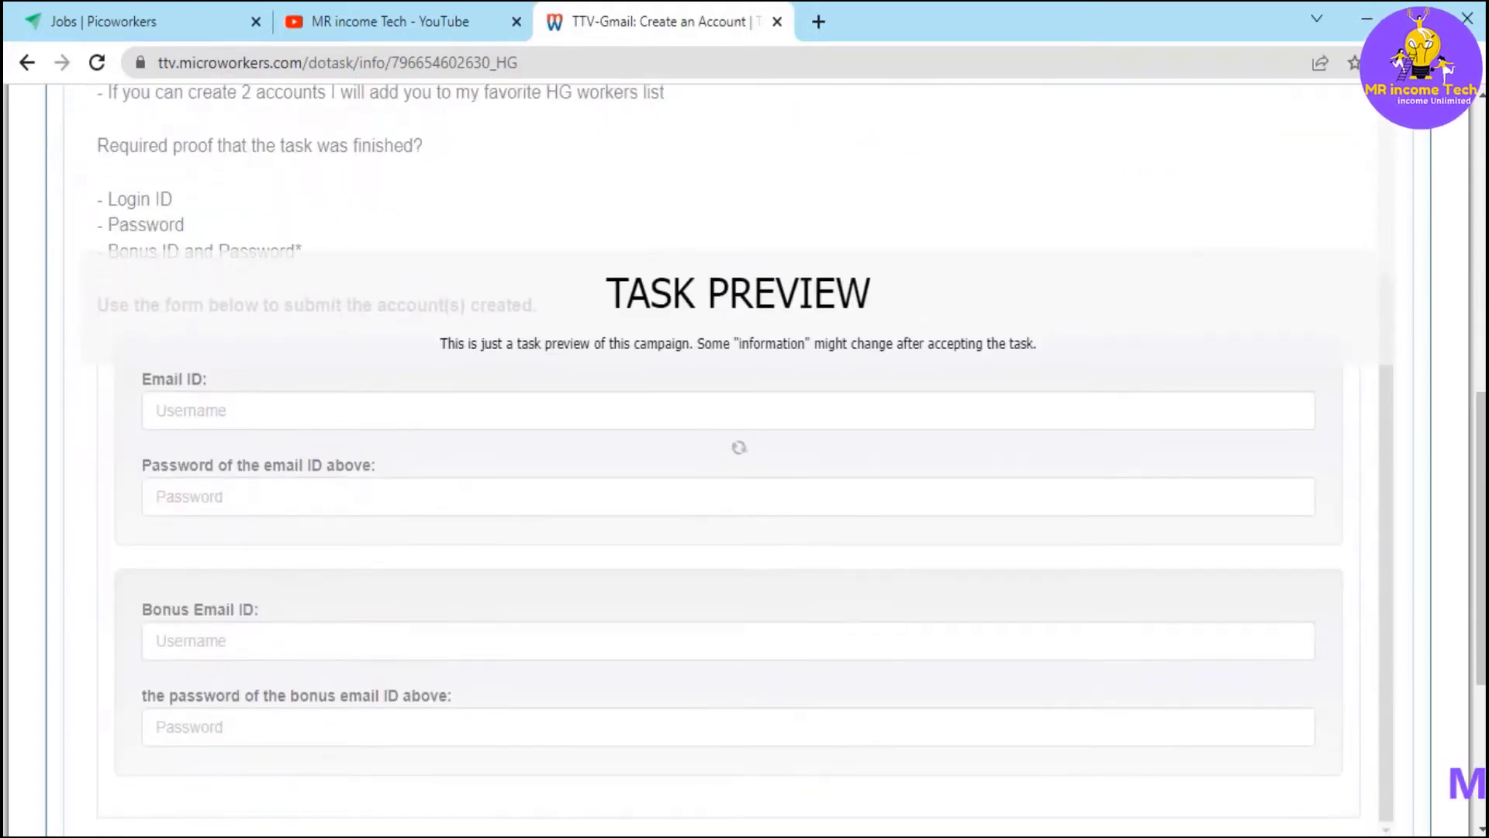
{"action": "scroll", "coordinate": [737, 504], "scroll_direction": "up", "scroll_amount": 1}
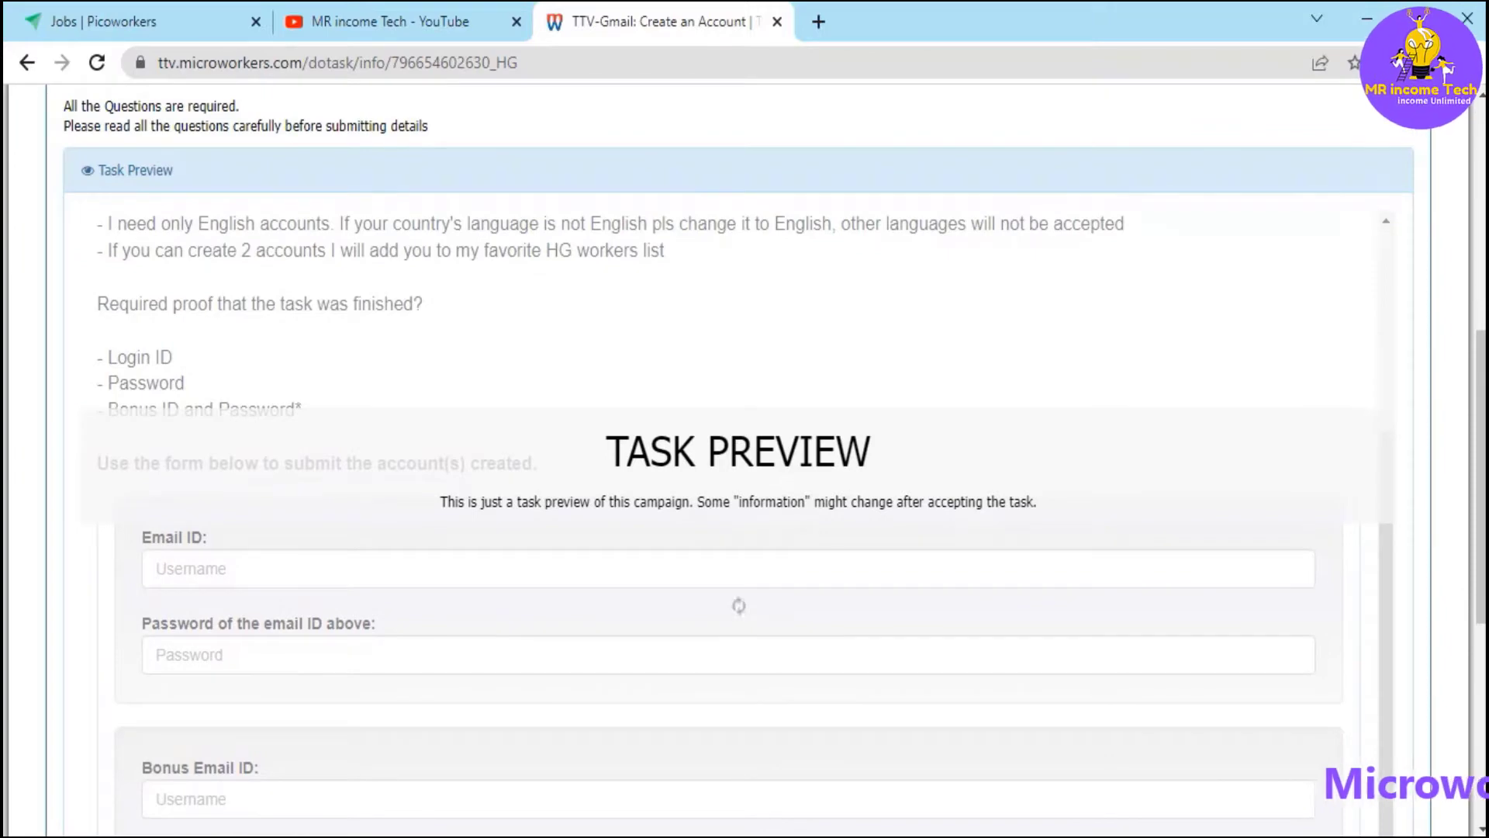
{"action": "scroll", "coordinate": [739, 606], "scroll_direction": "down", "scroll_amount": 4}
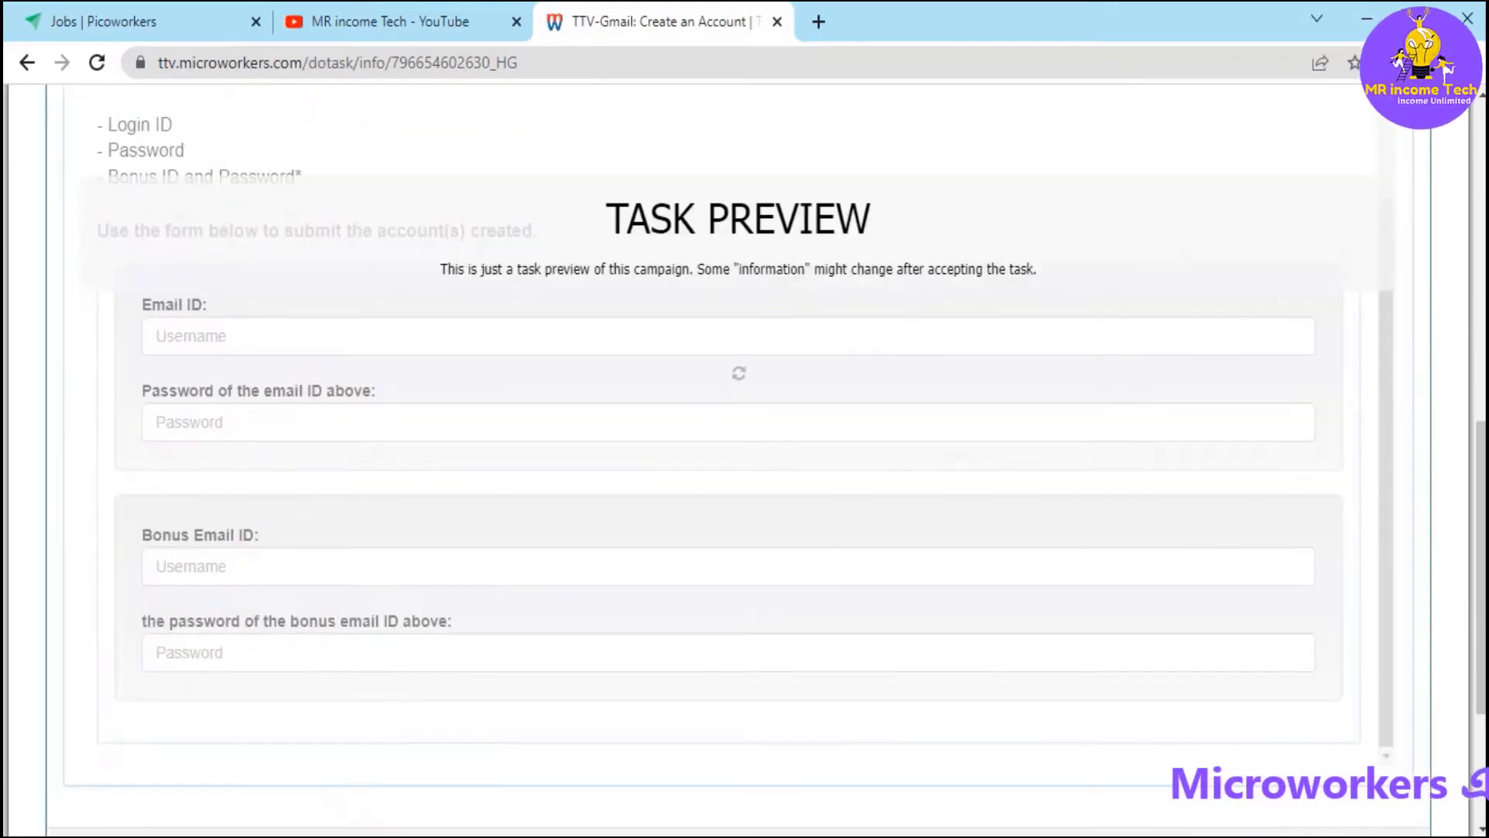
{"action": "scroll", "coordinate": [738, 371], "scroll_direction": "up", "scroll_amount": 2}
{"action": "scroll", "coordinate": [739, 373], "scroll_direction": "up", "scroll_amount": 10}
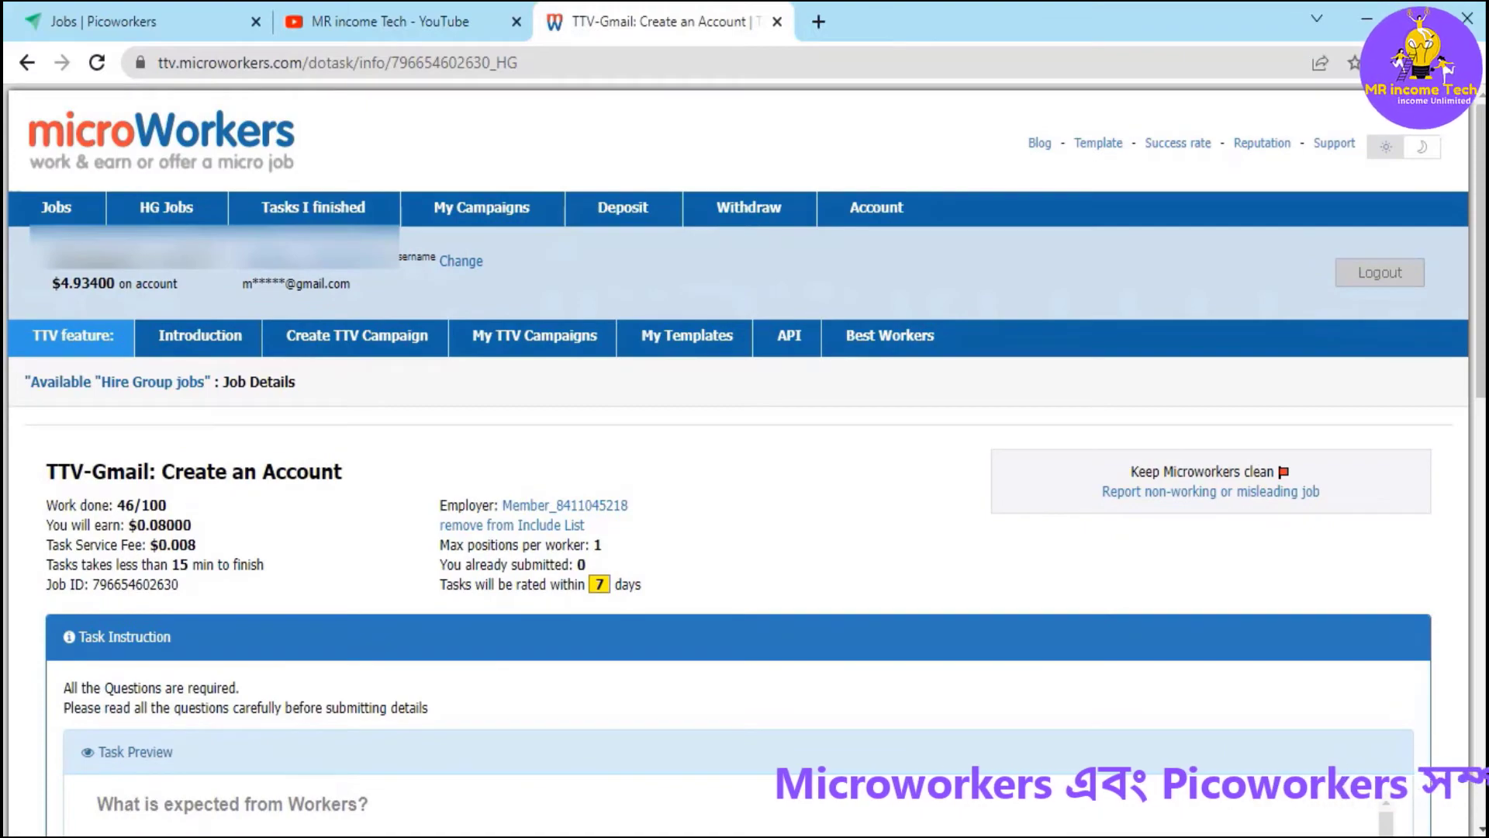
{"action": "scroll", "coordinate": [739, 543], "scroll_direction": "down", "scroll_amount": 5}
{"action": "scroll", "coordinate": [739, 543], "scroll_direction": "down", "scroll_amount": 4}
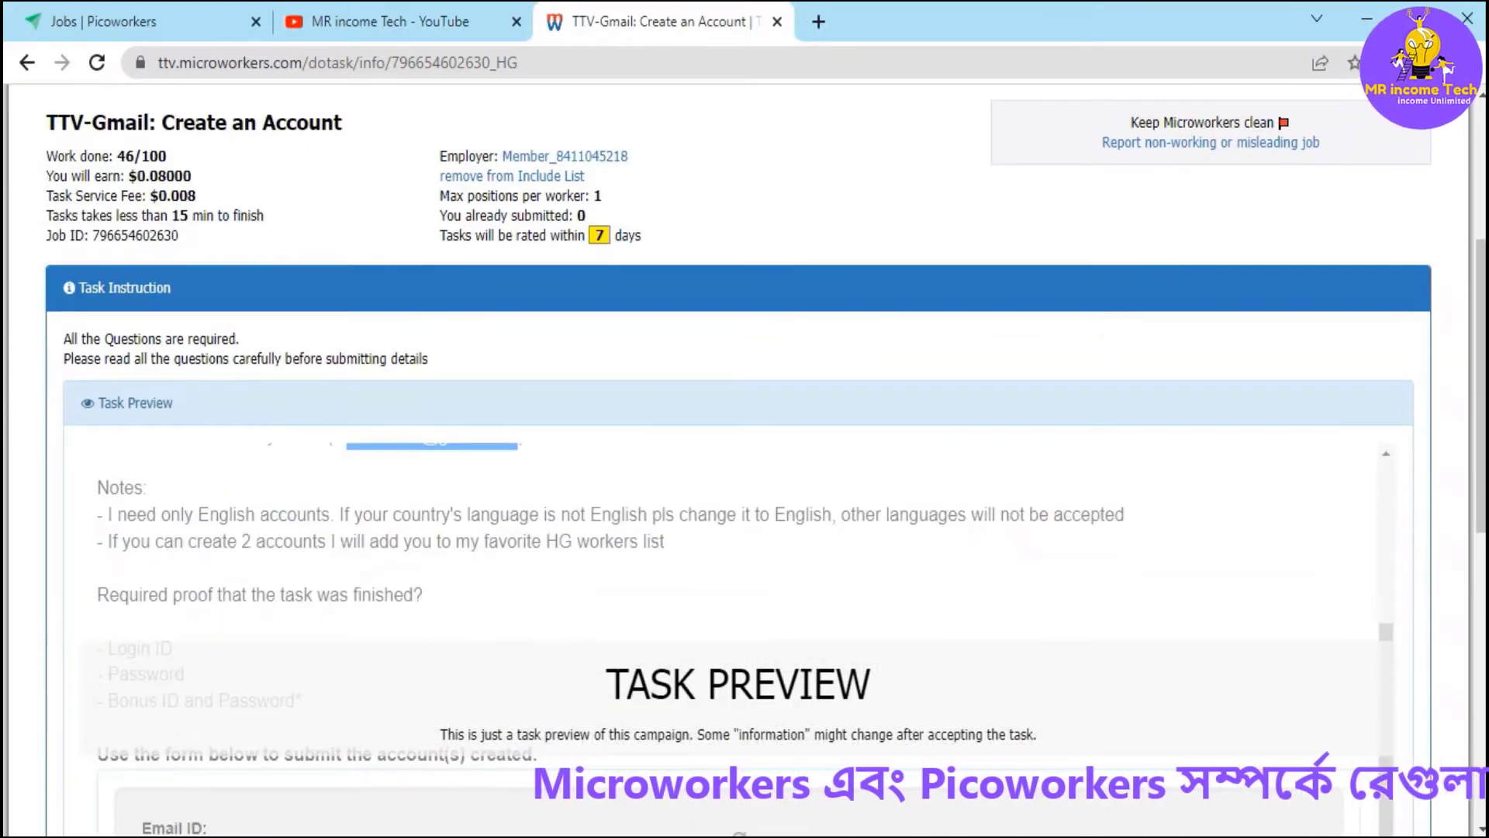
{"action": "scroll", "coordinate": [738, 574], "scroll_direction": "down", "scroll_amount": 1}
{"action": "scroll", "coordinate": [738, 465], "scroll_direction": "down", "scroll_amount": 4}
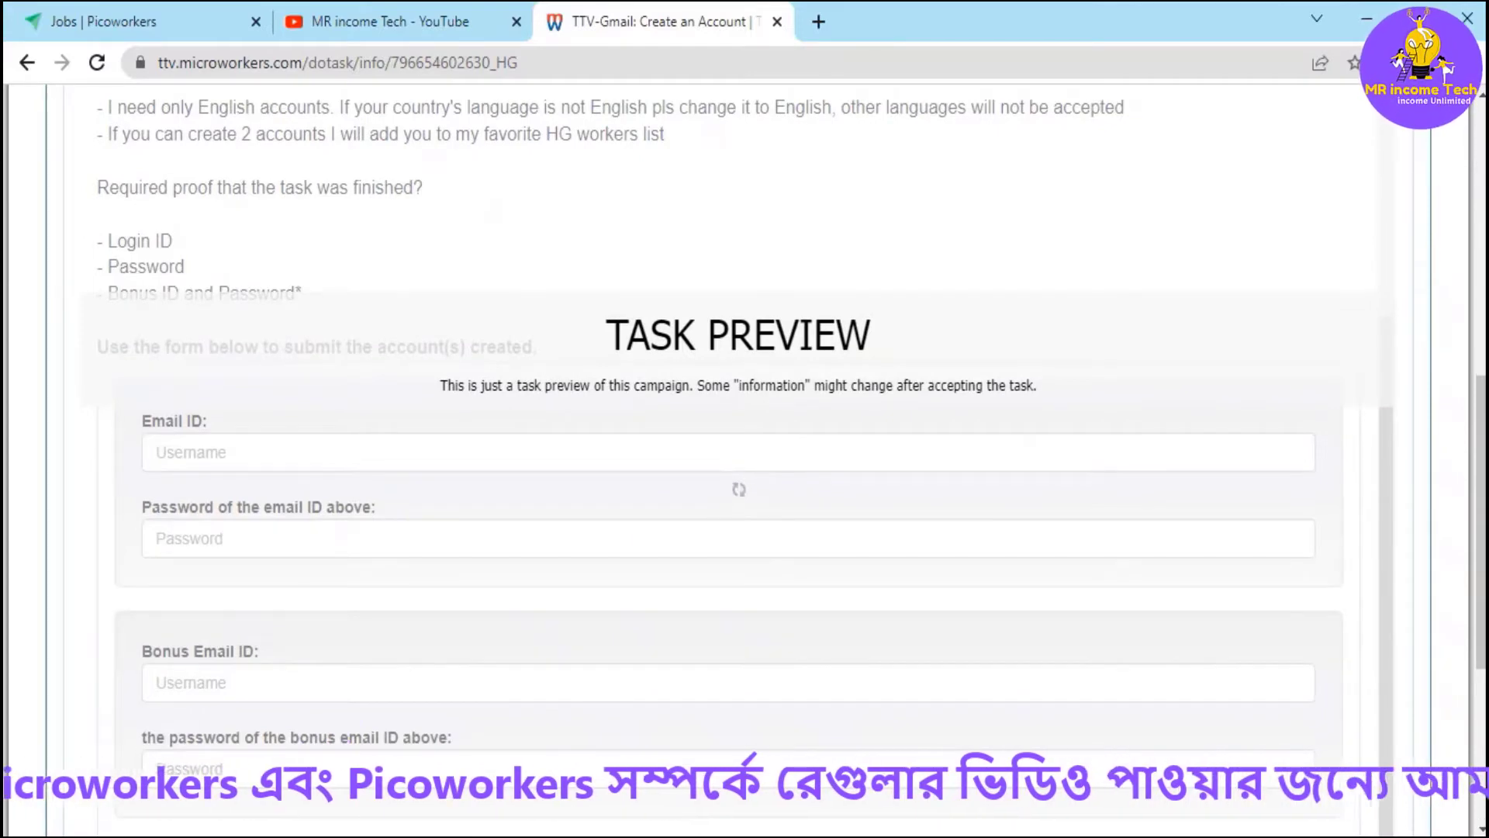
{"action": "scroll", "coordinate": [739, 465], "scroll_direction": "down", "scroll_amount": 2}
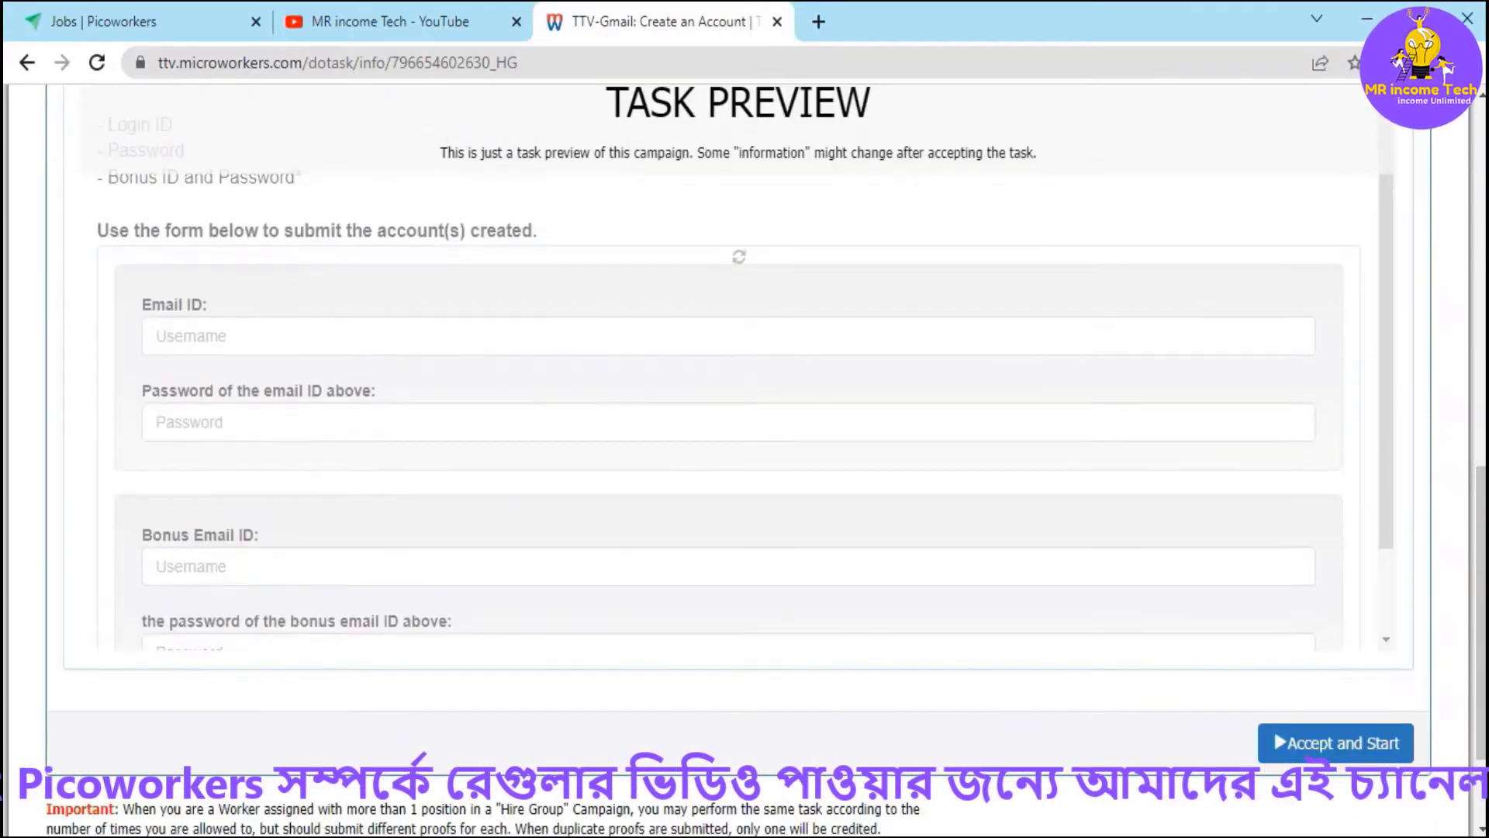
{"action": "scroll", "coordinate": [738, 257], "scroll_direction": "down", "scroll_amount": 2}
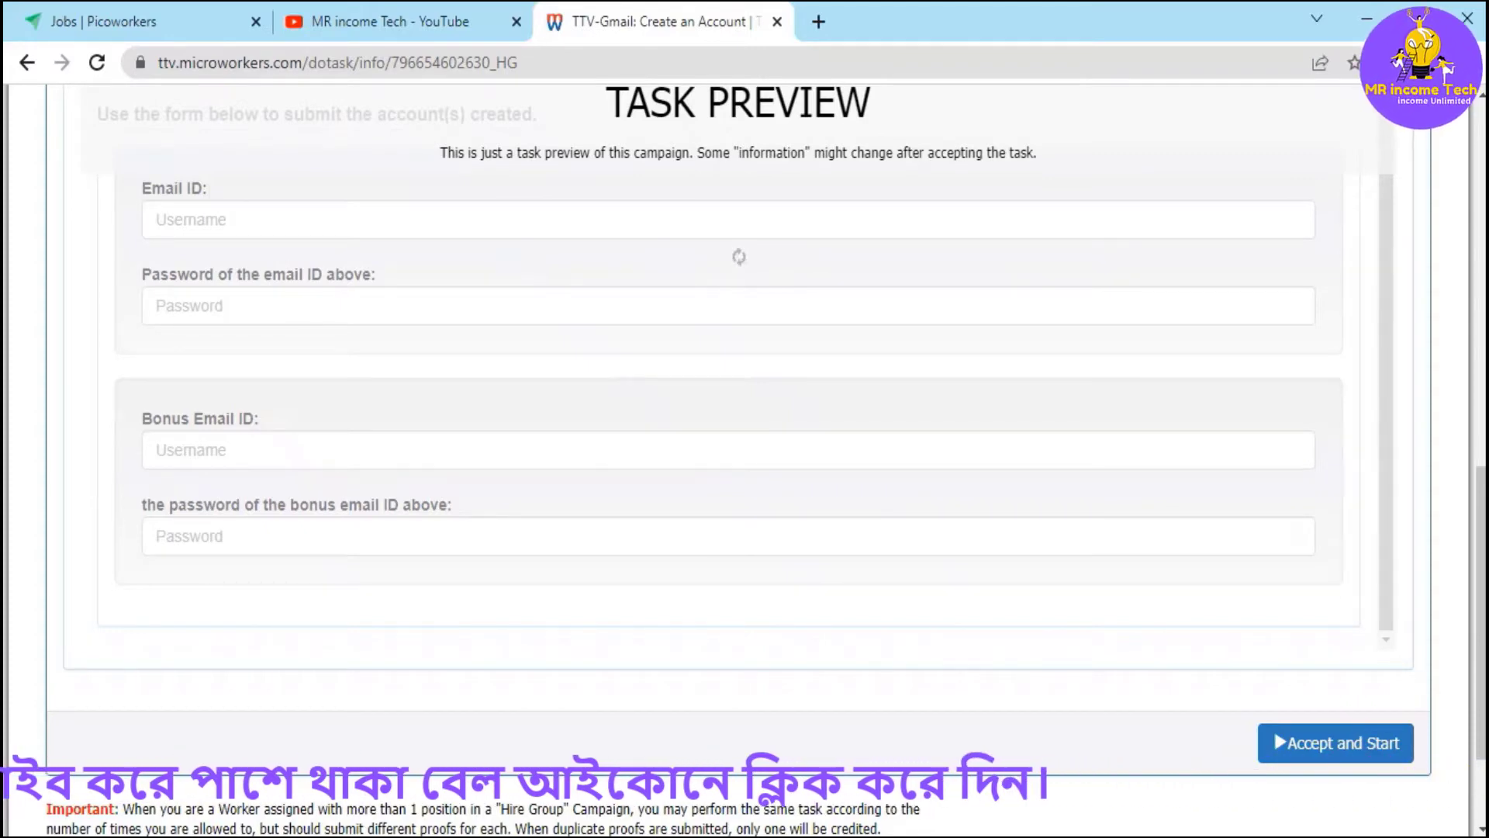
{"action": "scroll", "coordinate": [737, 372], "scroll_direction": "up", "scroll_amount": 4}
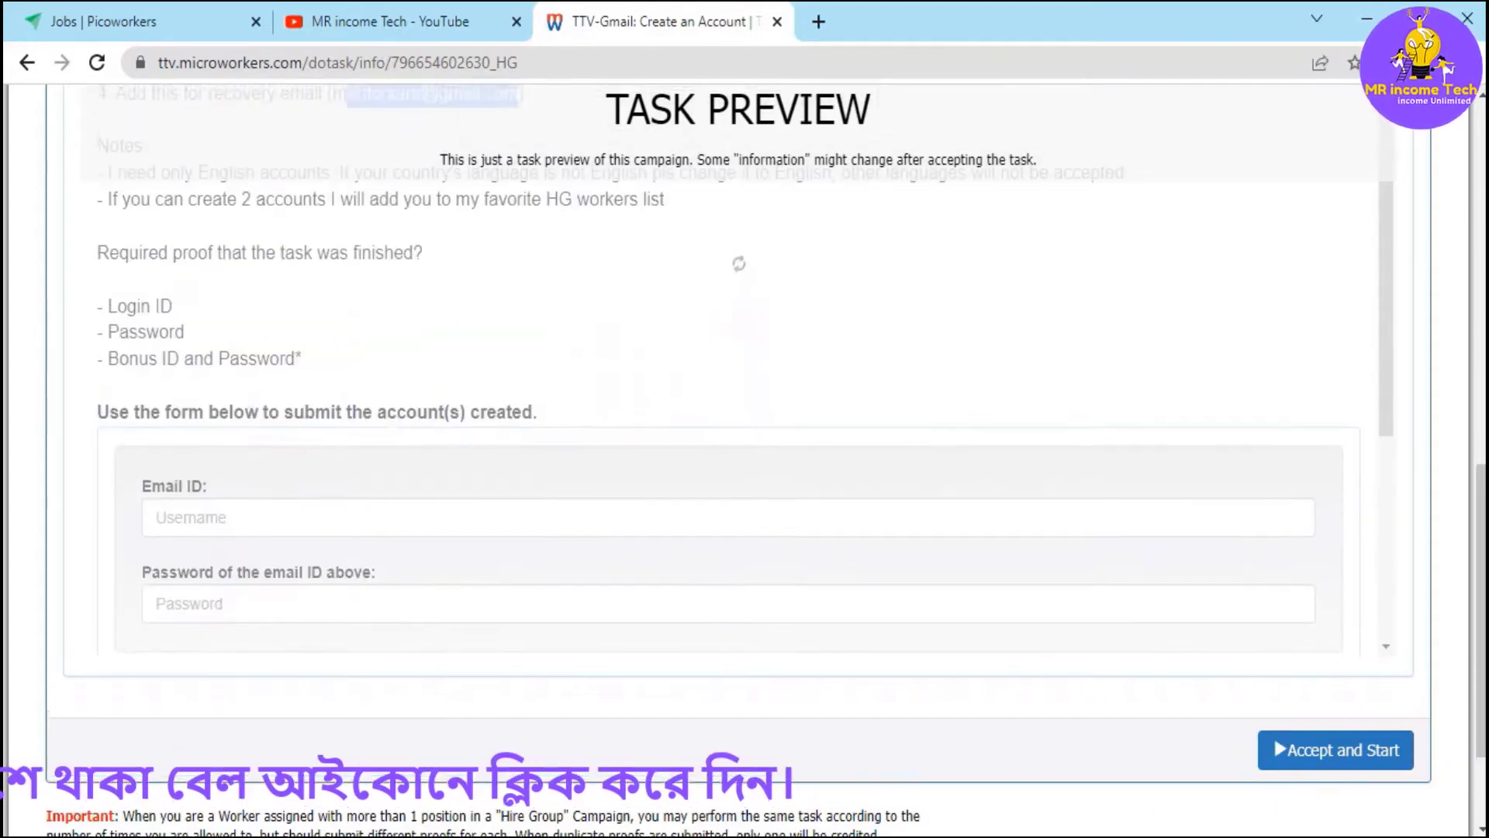
{"action": "scroll", "coordinate": [737, 457], "scroll_direction": "up", "scroll_amount": 5}
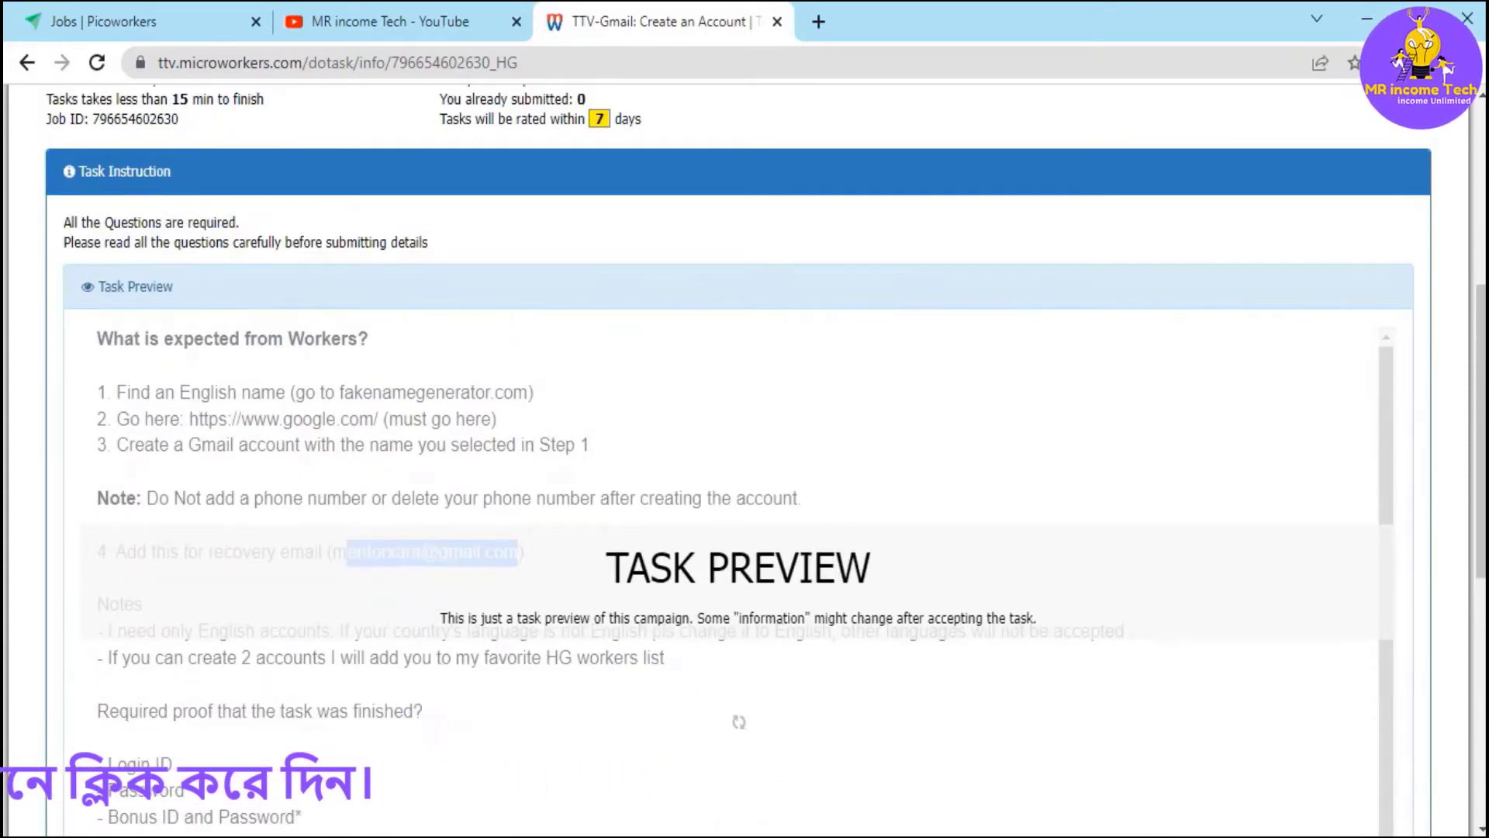
{"action": "left_click", "coordinate": [518, 553]}
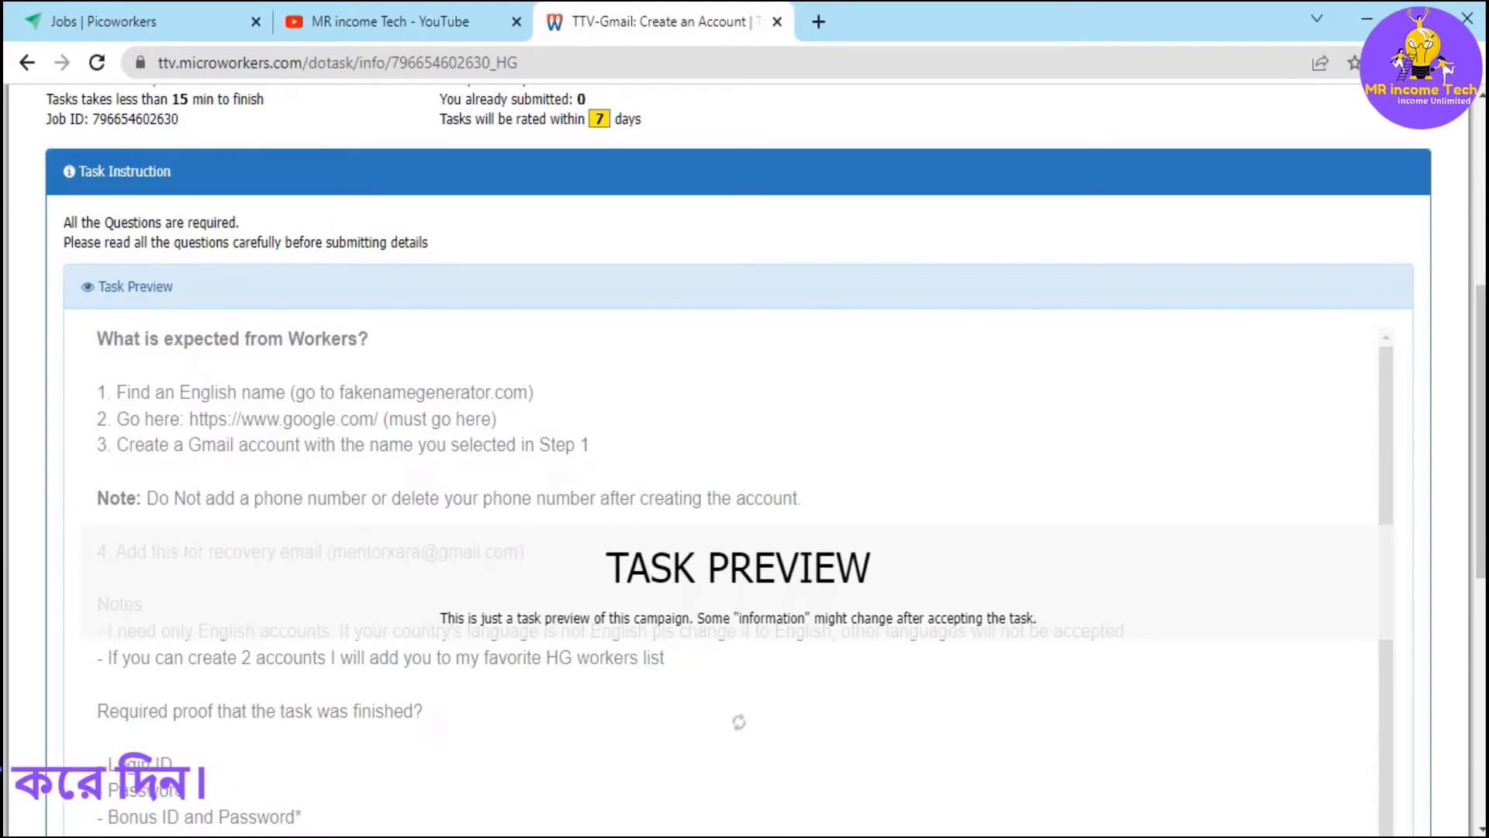
{"action": "left_click", "coordinate": [818, 21]}
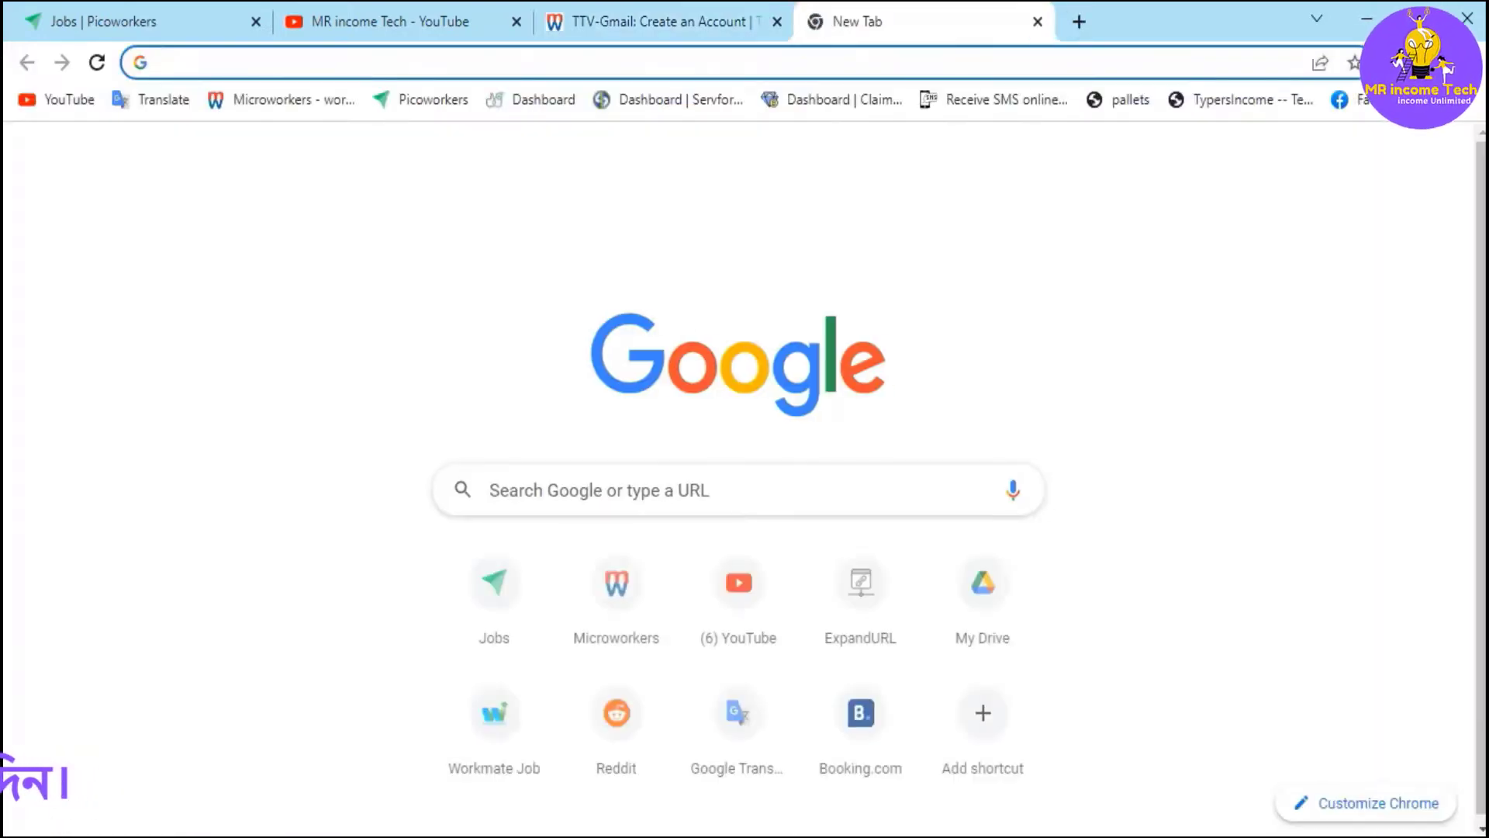
- Search for the Fake Name Generator site and keep American as the name set
{"action": "type", "text": "fa"}
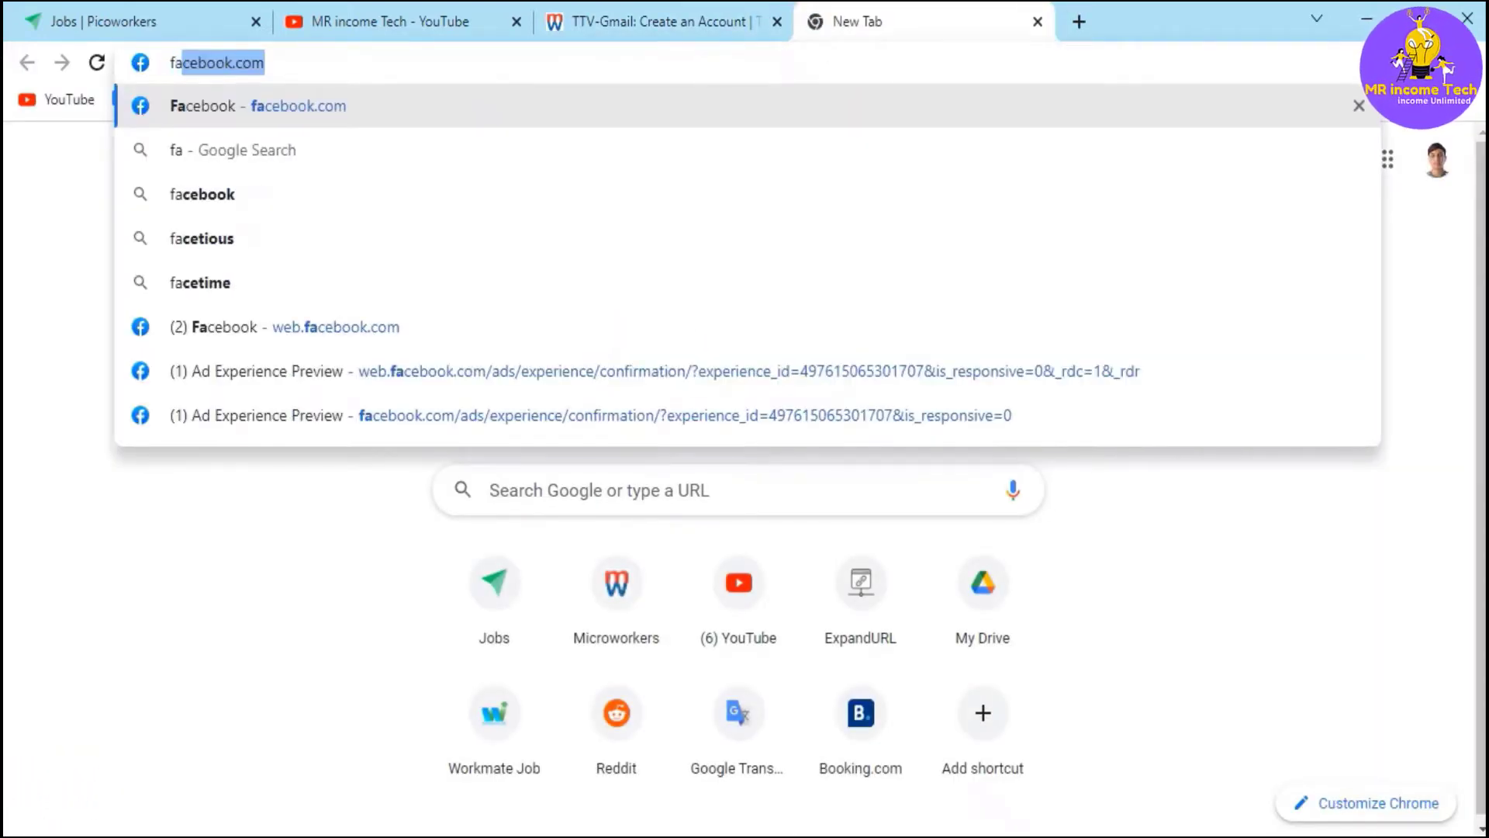
{"action": "type", "text": "kena"}
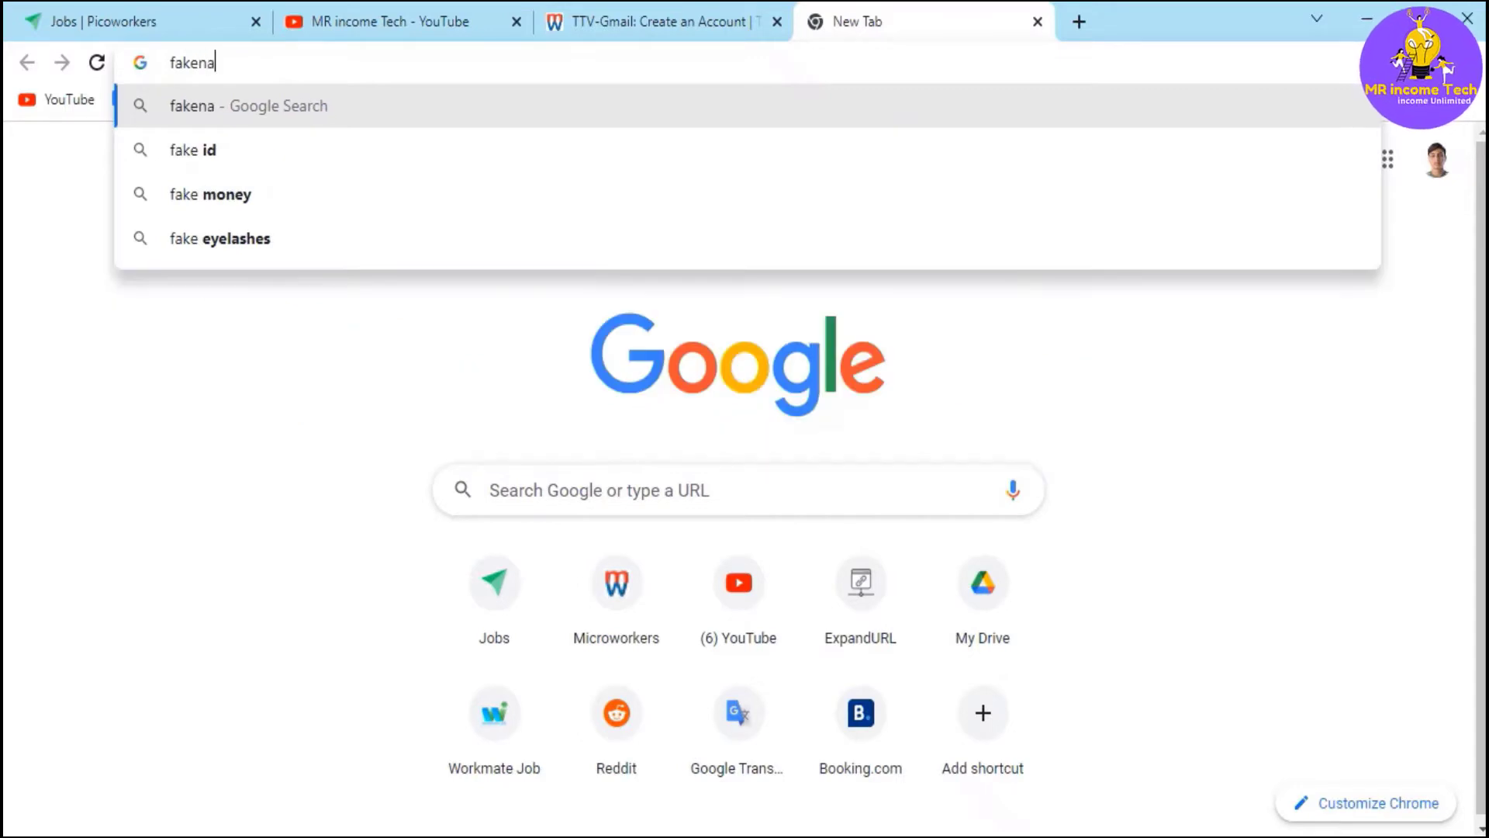
{"action": "type", "text": "megena"}
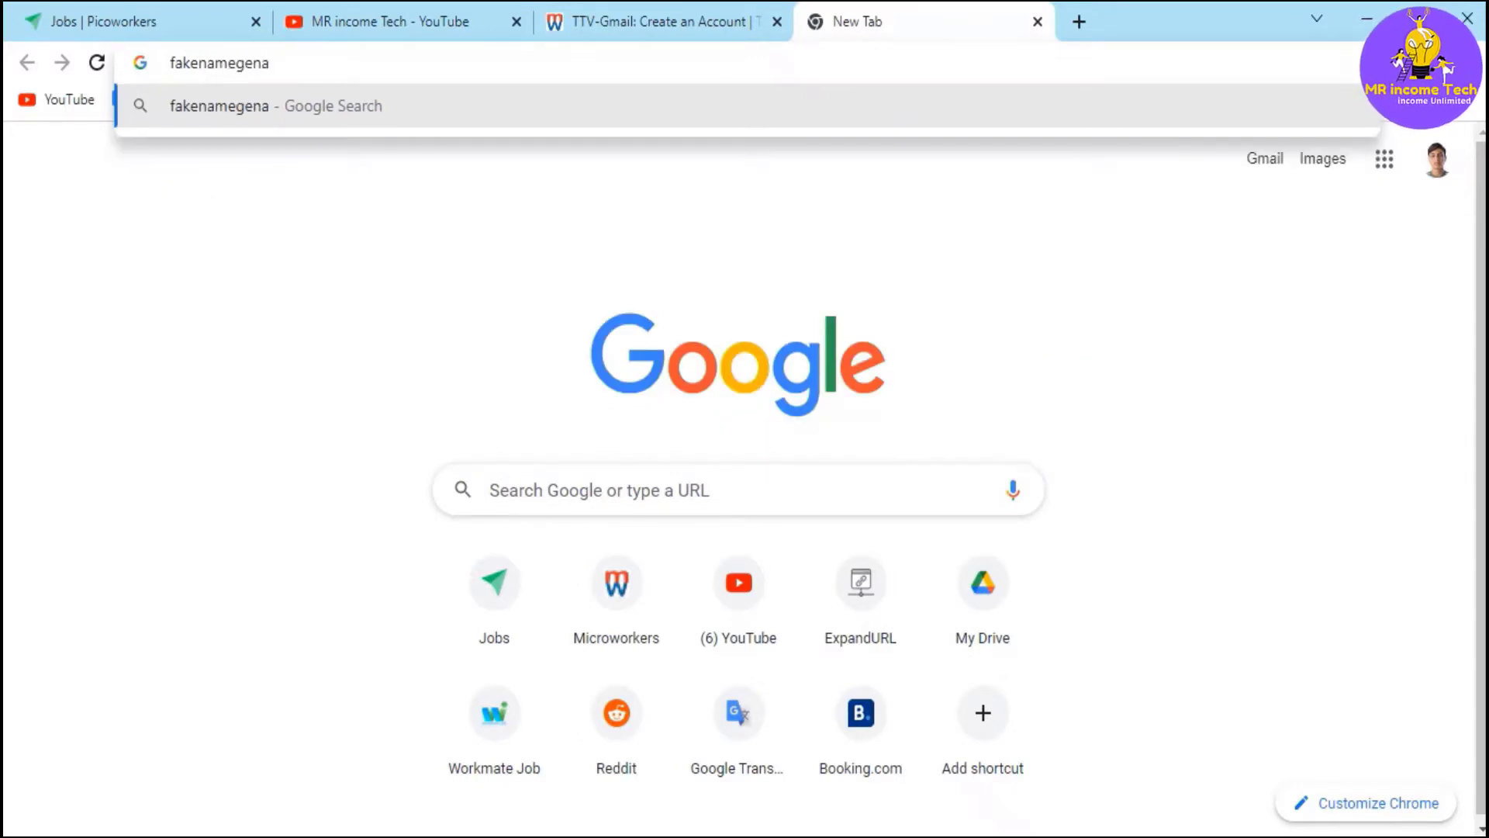
{"action": "type", "text": "rator"}
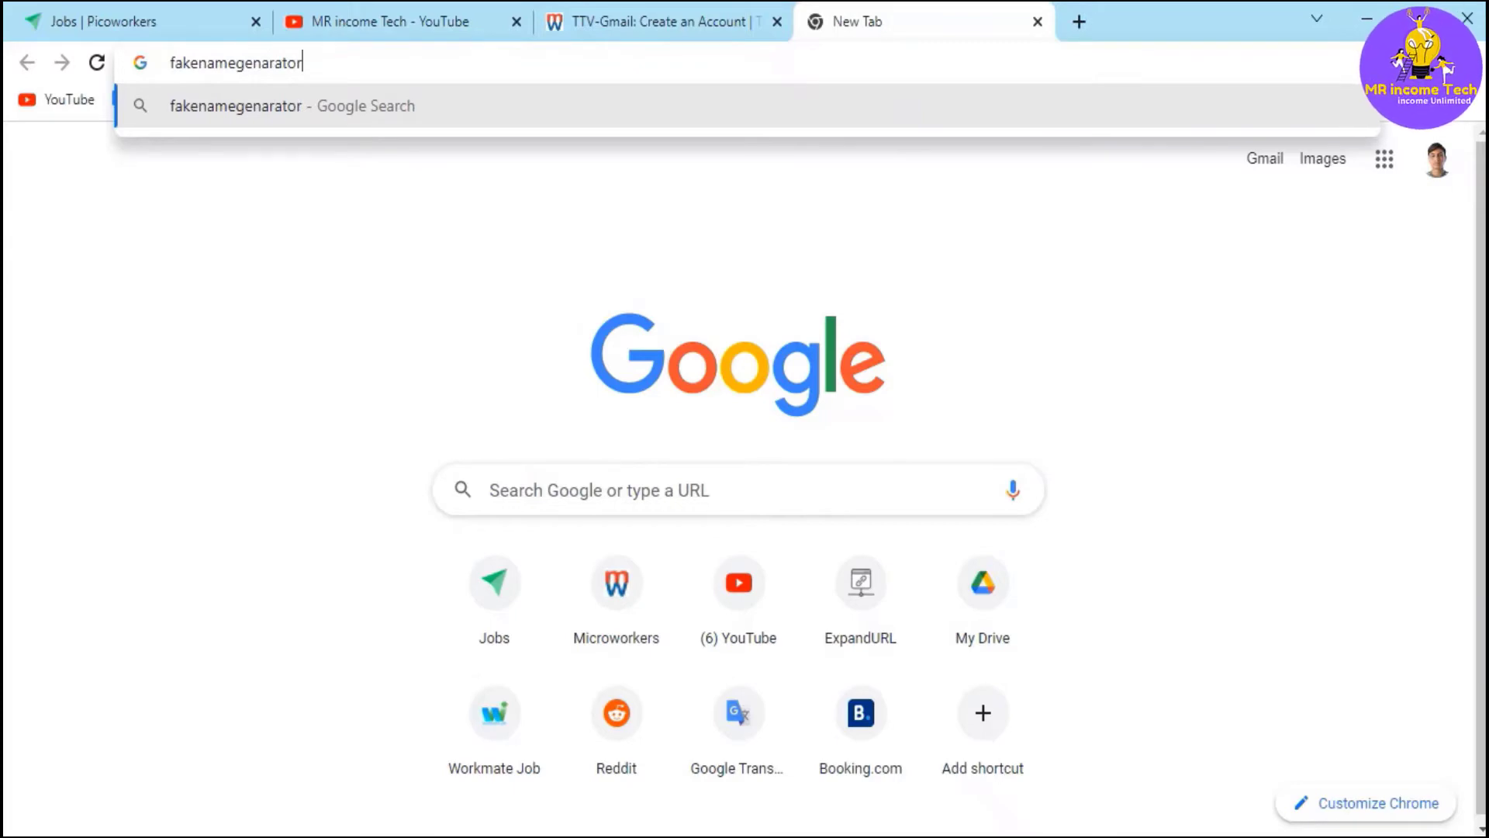
{"action": "key", "text": "Return"}
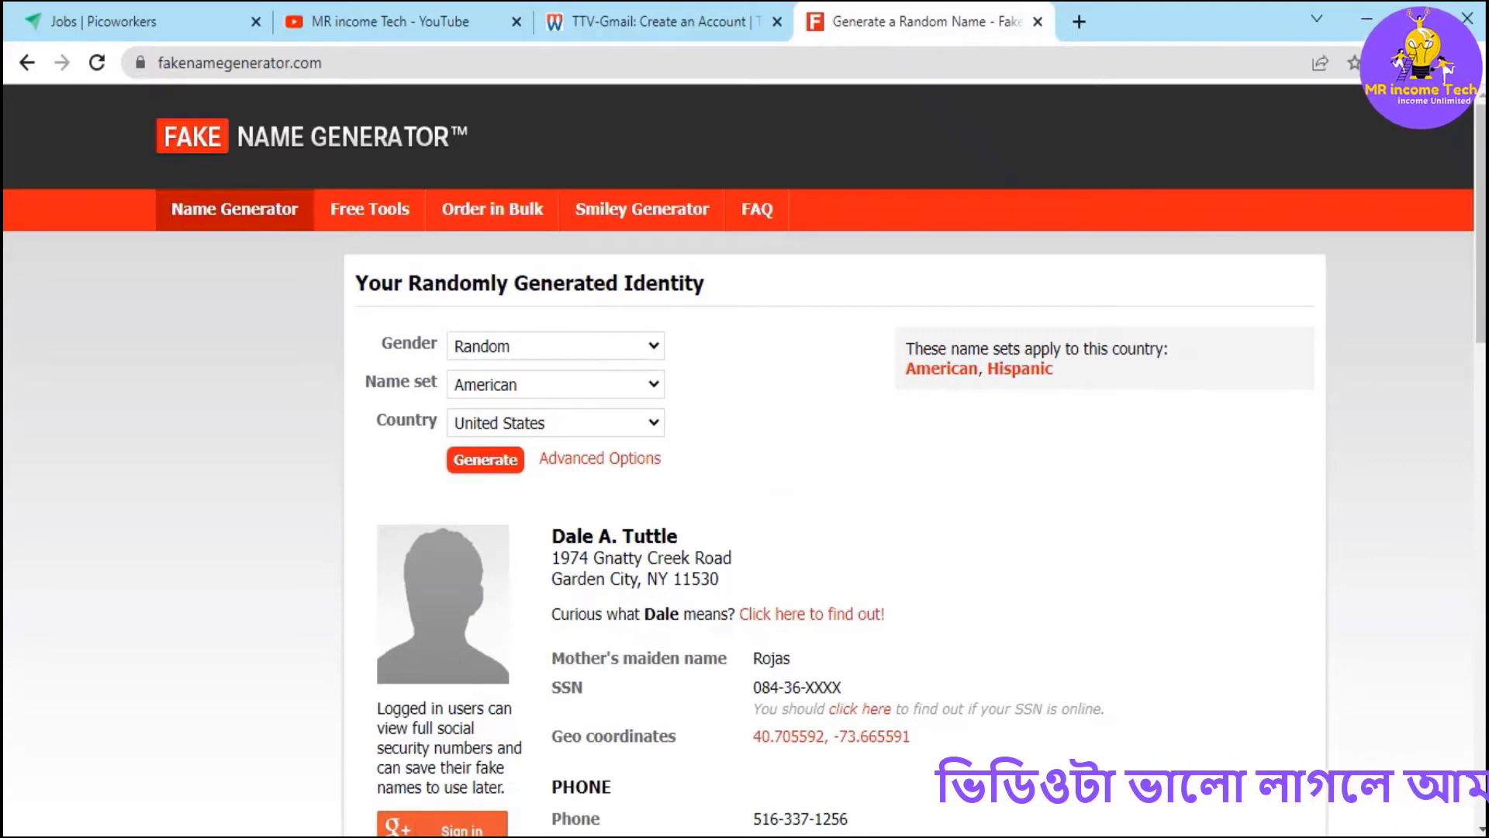
{"action": "left_click", "coordinate": [555, 385]}
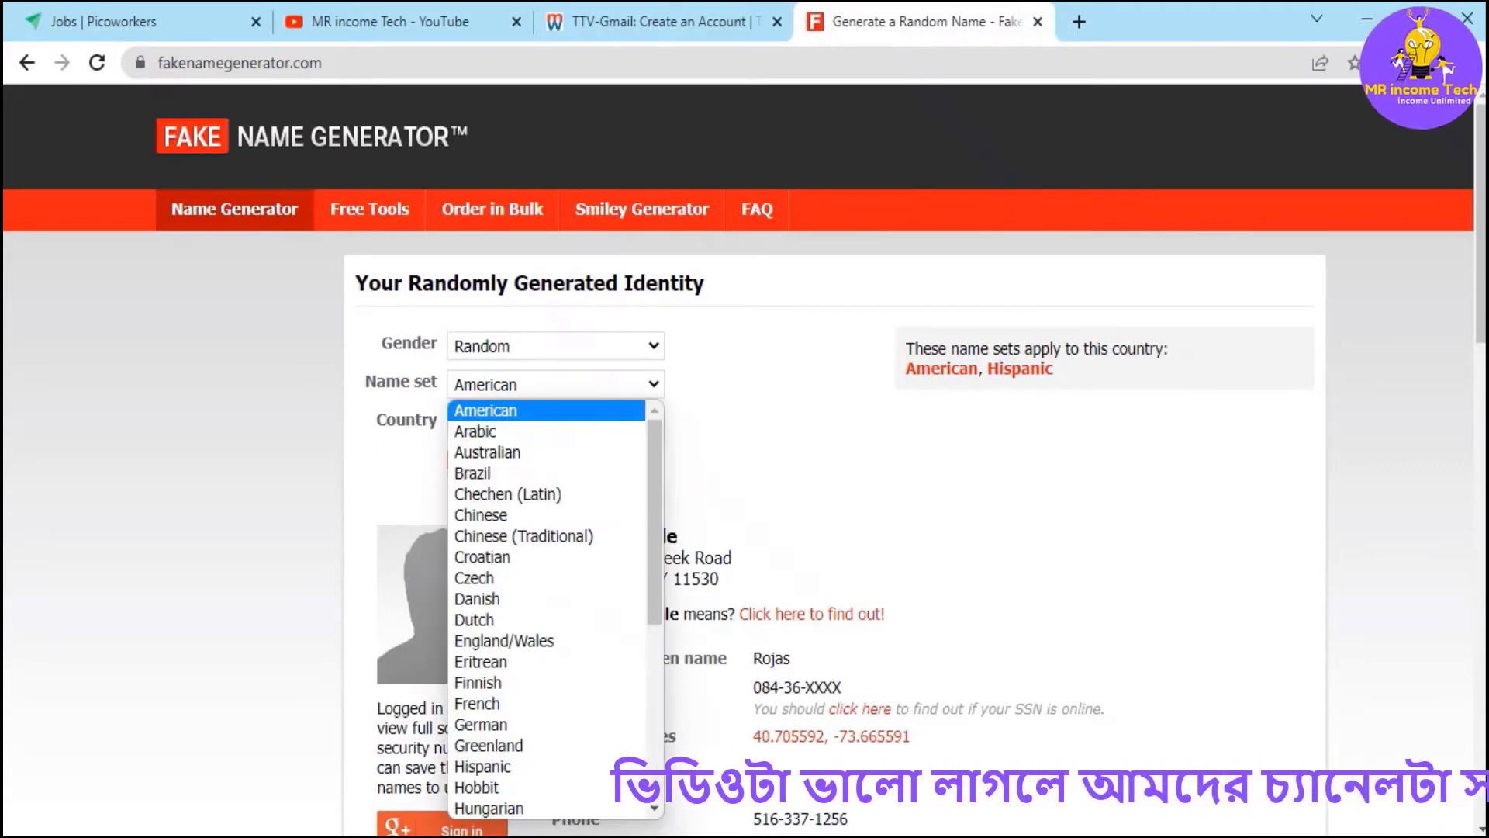
{"action": "left_click", "coordinate": [543, 411]}
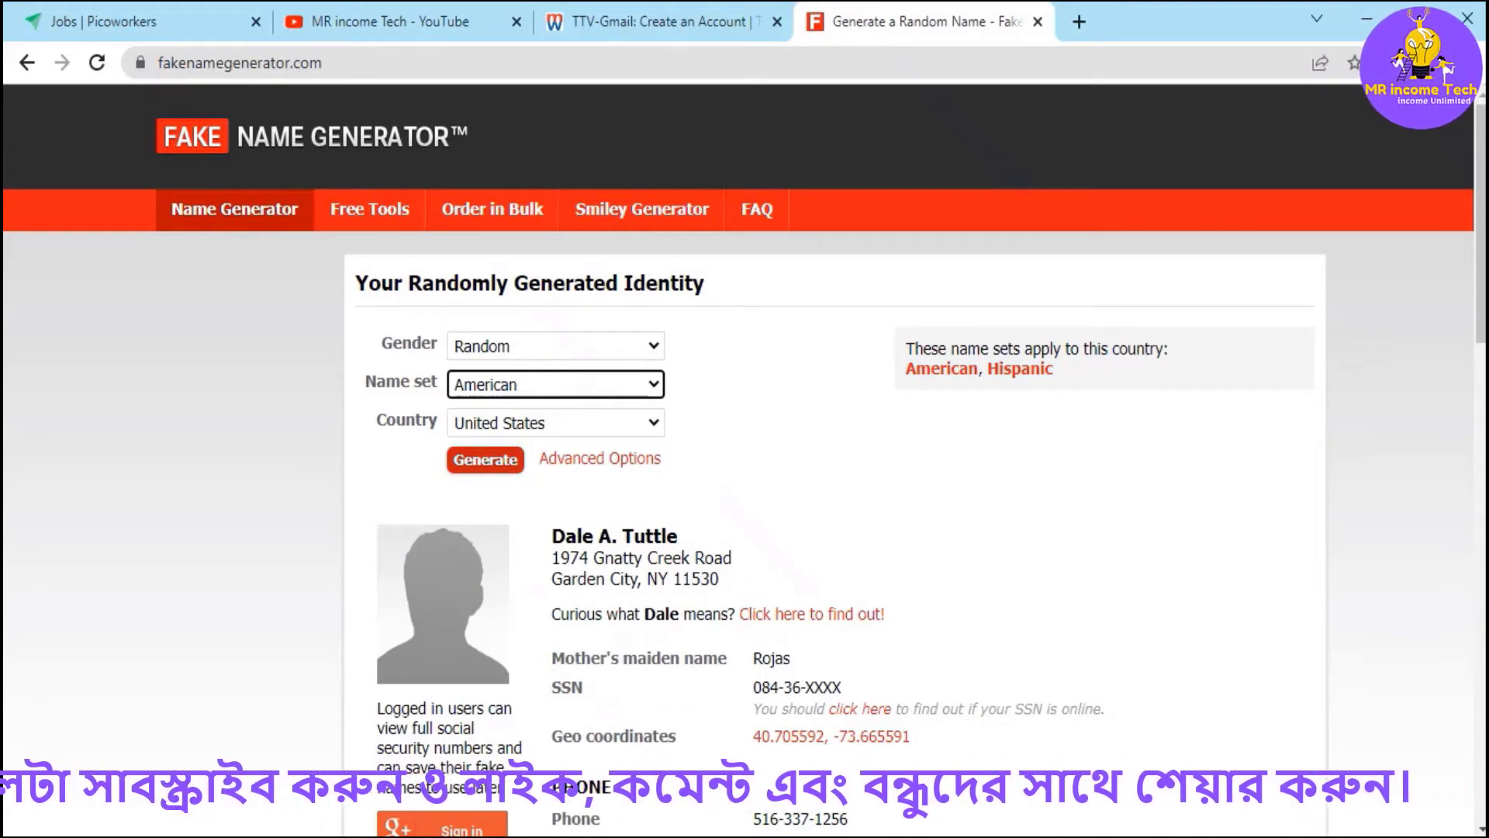
- Generate a random American identity, review its details, and return to the Microworkers task
{"action": "left_click", "coordinate": [486, 460]}
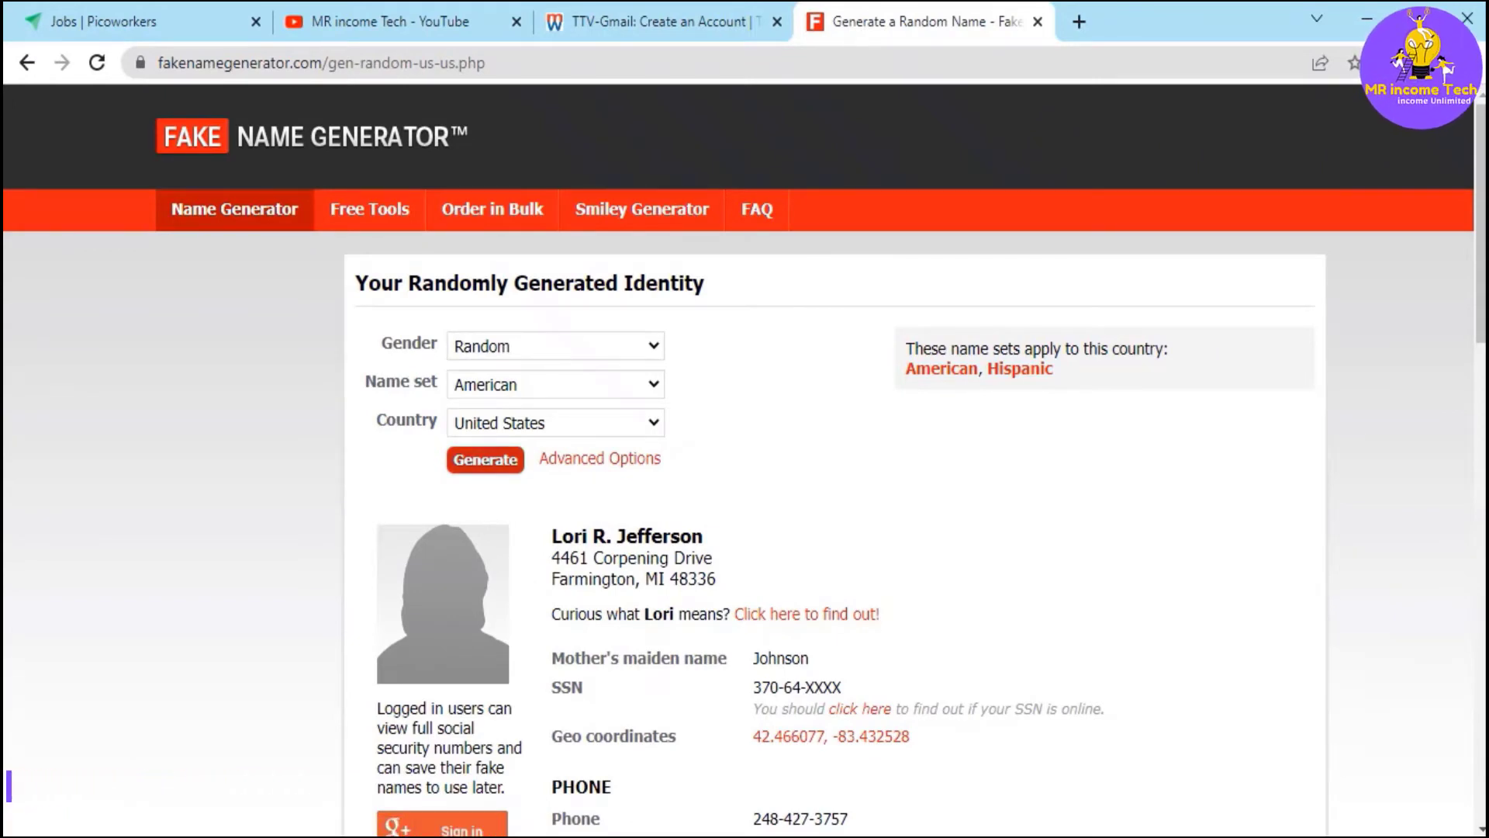
{"action": "scroll", "coordinate": [744, 457], "scroll_direction": "down", "scroll_amount": 9}
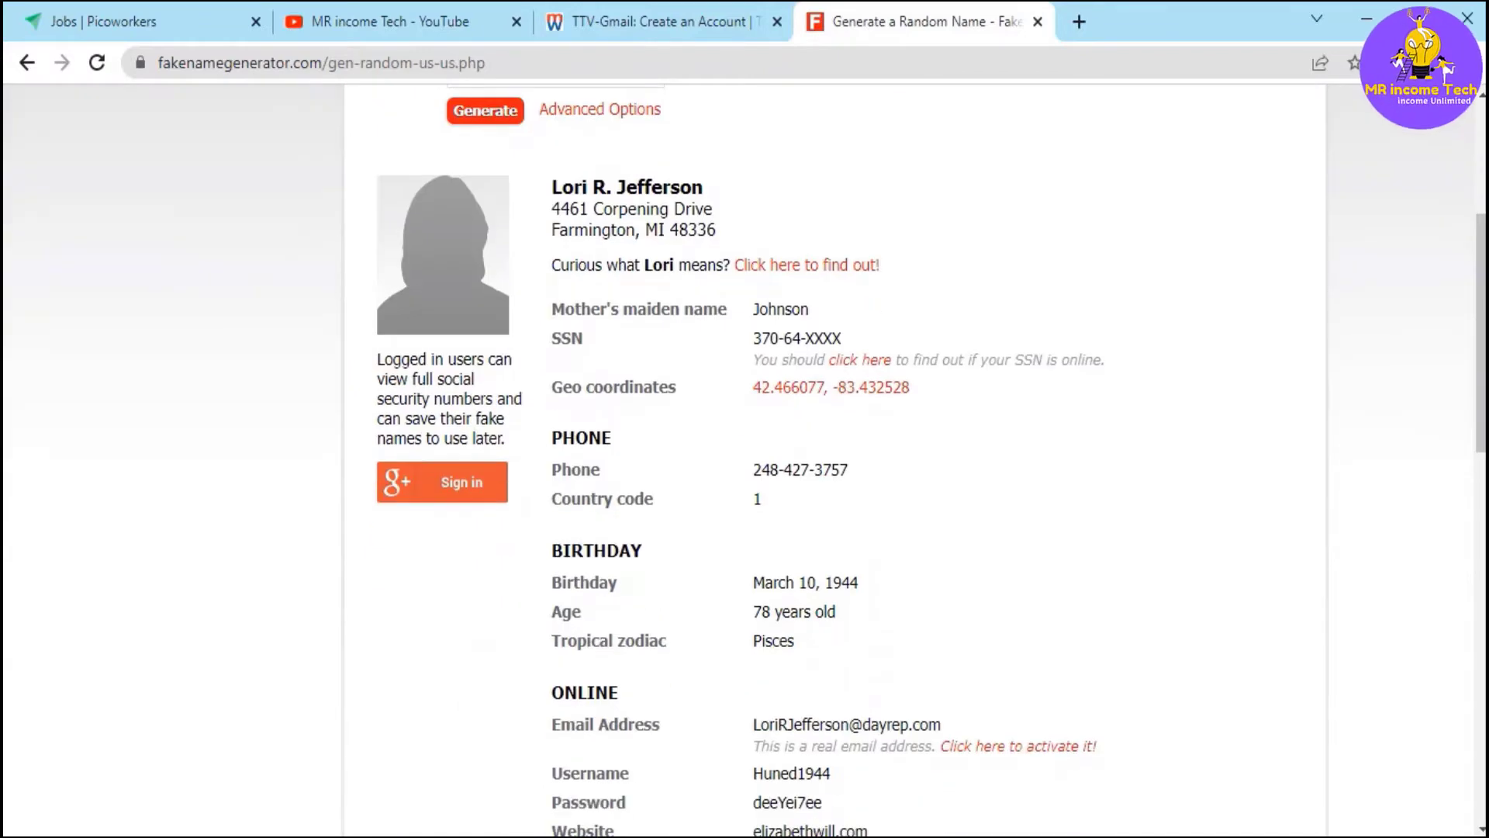
{"action": "scroll", "coordinate": [745, 458], "scroll_direction": "down", "scroll_amount": 3}
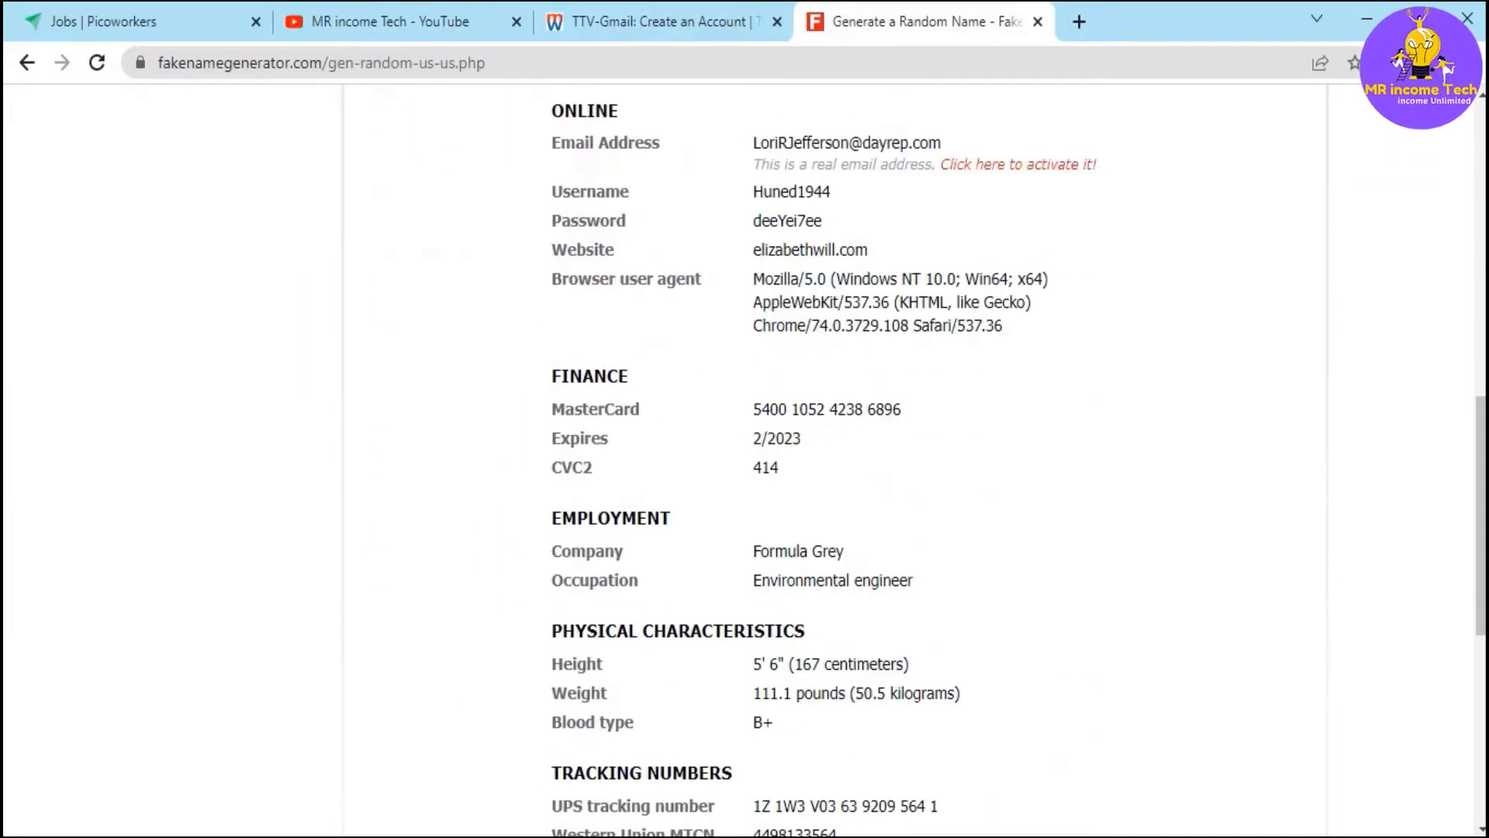
{"action": "scroll", "coordinate": [744, 458], "scroll_direction": "up", "scroll_amount": 12}
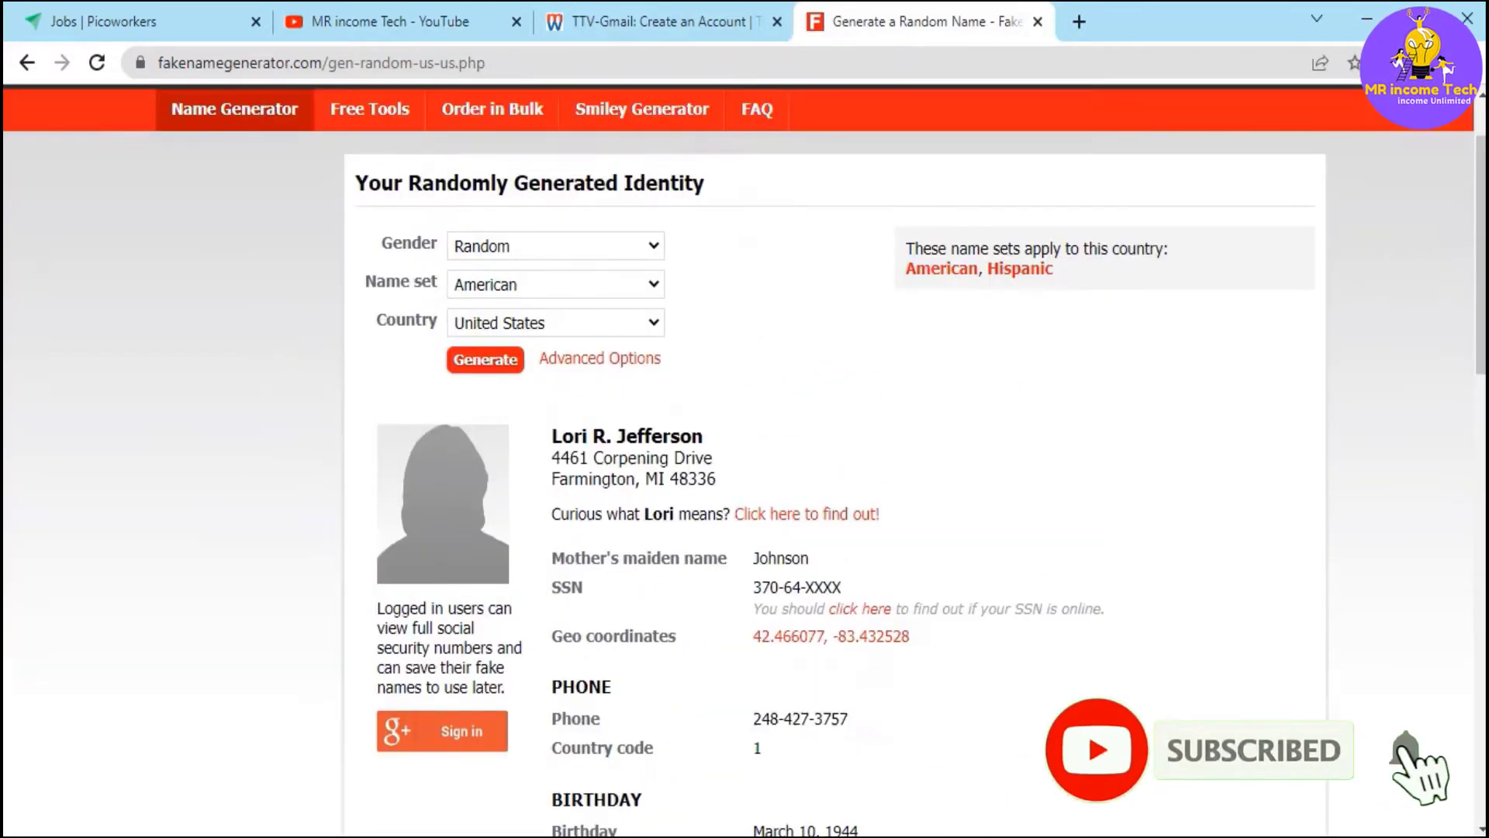
{"action": "scroll", "coordinate": [745, 458], "scroll_direction": "up", "scroll_amount": 1}
{"action": "key", "text": "ctrl+shift+Tab"}
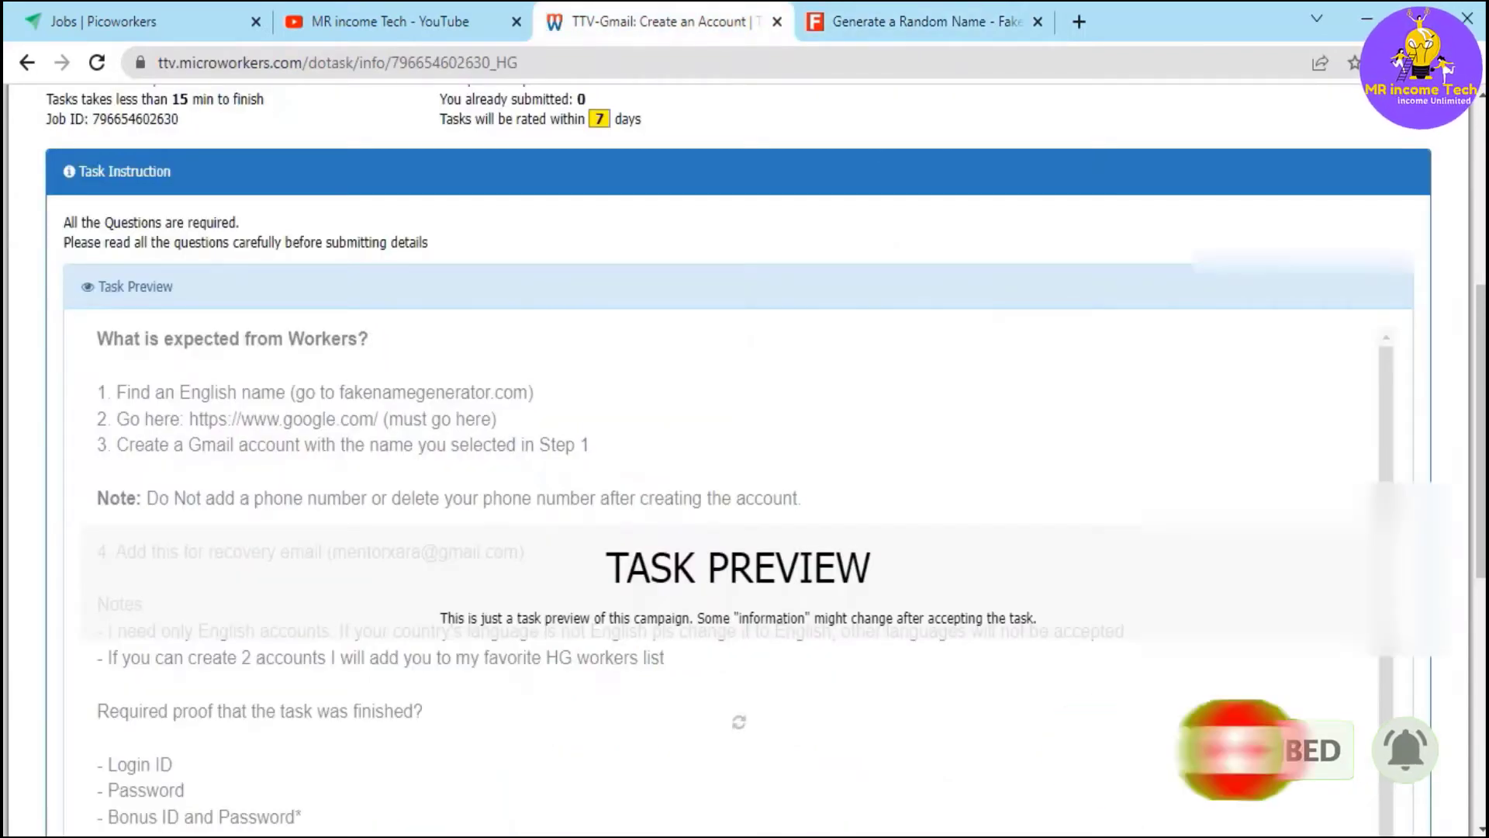
- Open gmail.com in a guest window with the page language set to English (United States)
{"action": "left_click", "coordinate": [1417, 21]}
{"action": "left_click", "coordinate": [1184, 771]}
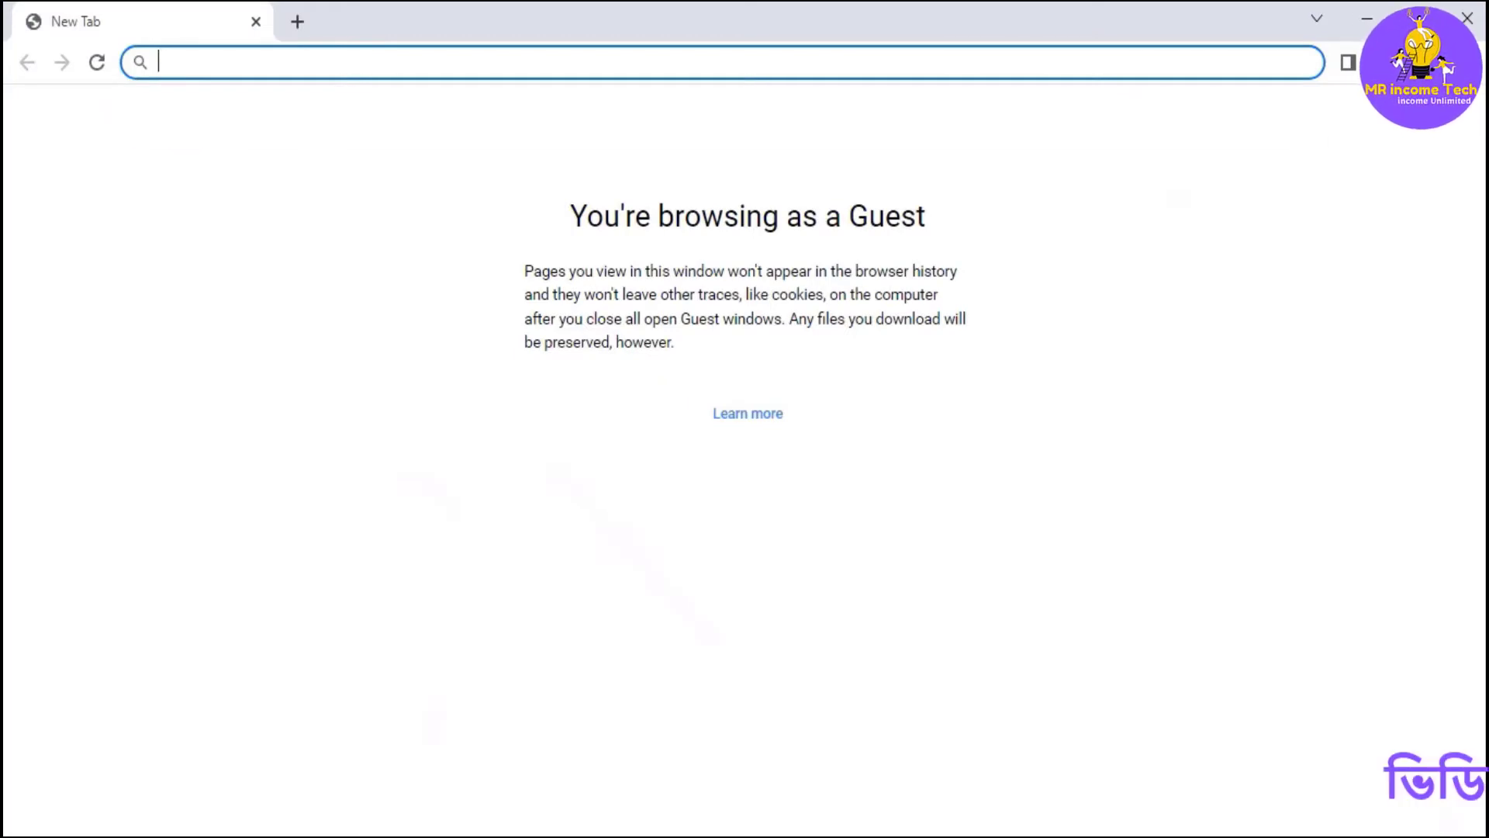
{"action": "type", "text": "gmail.com"}
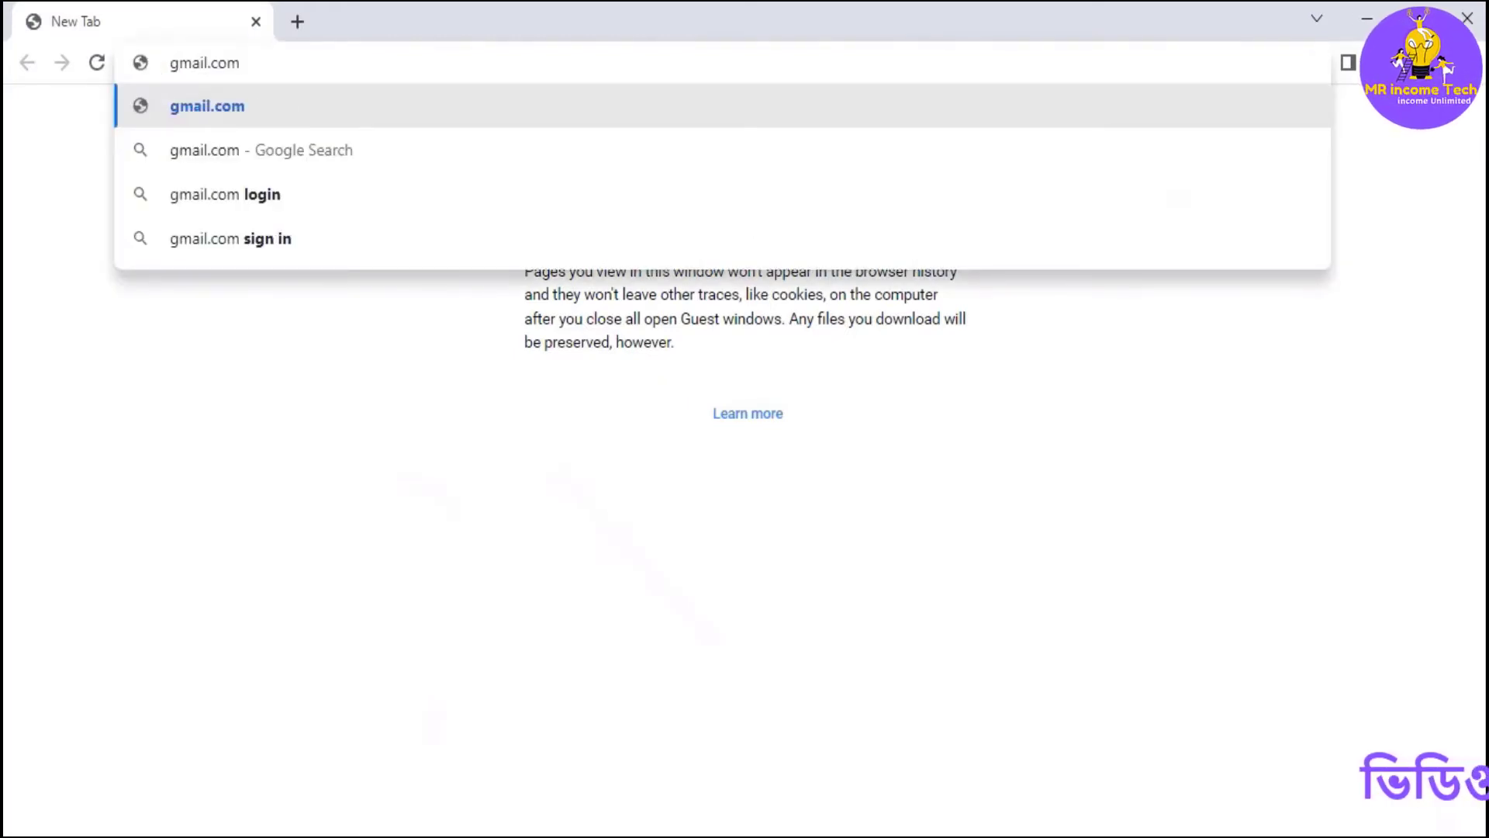
{"action": "key", "text": "Return"}
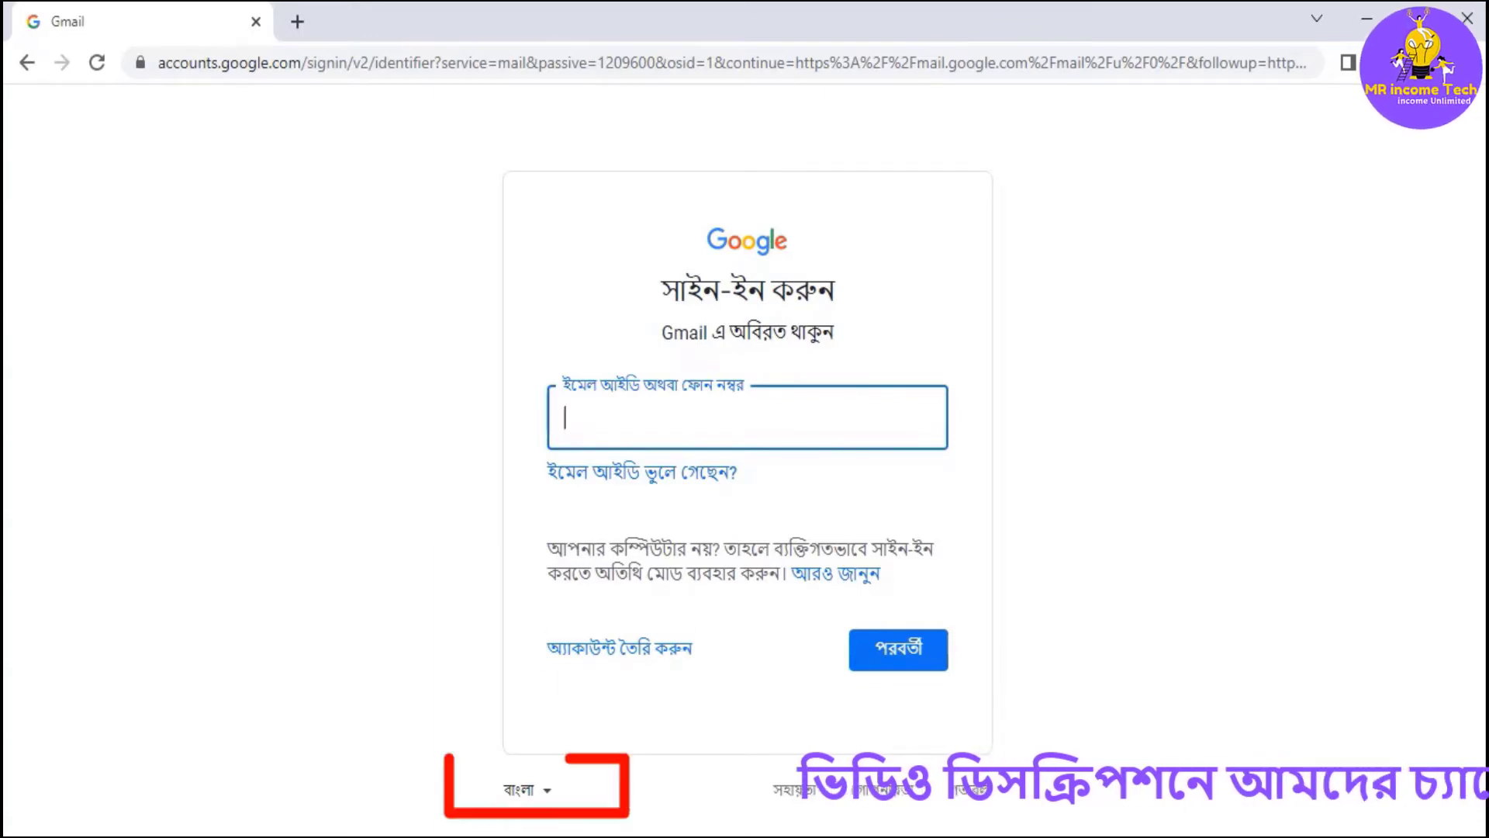
{"action": "left_click", "coordinate": [536, 789]}
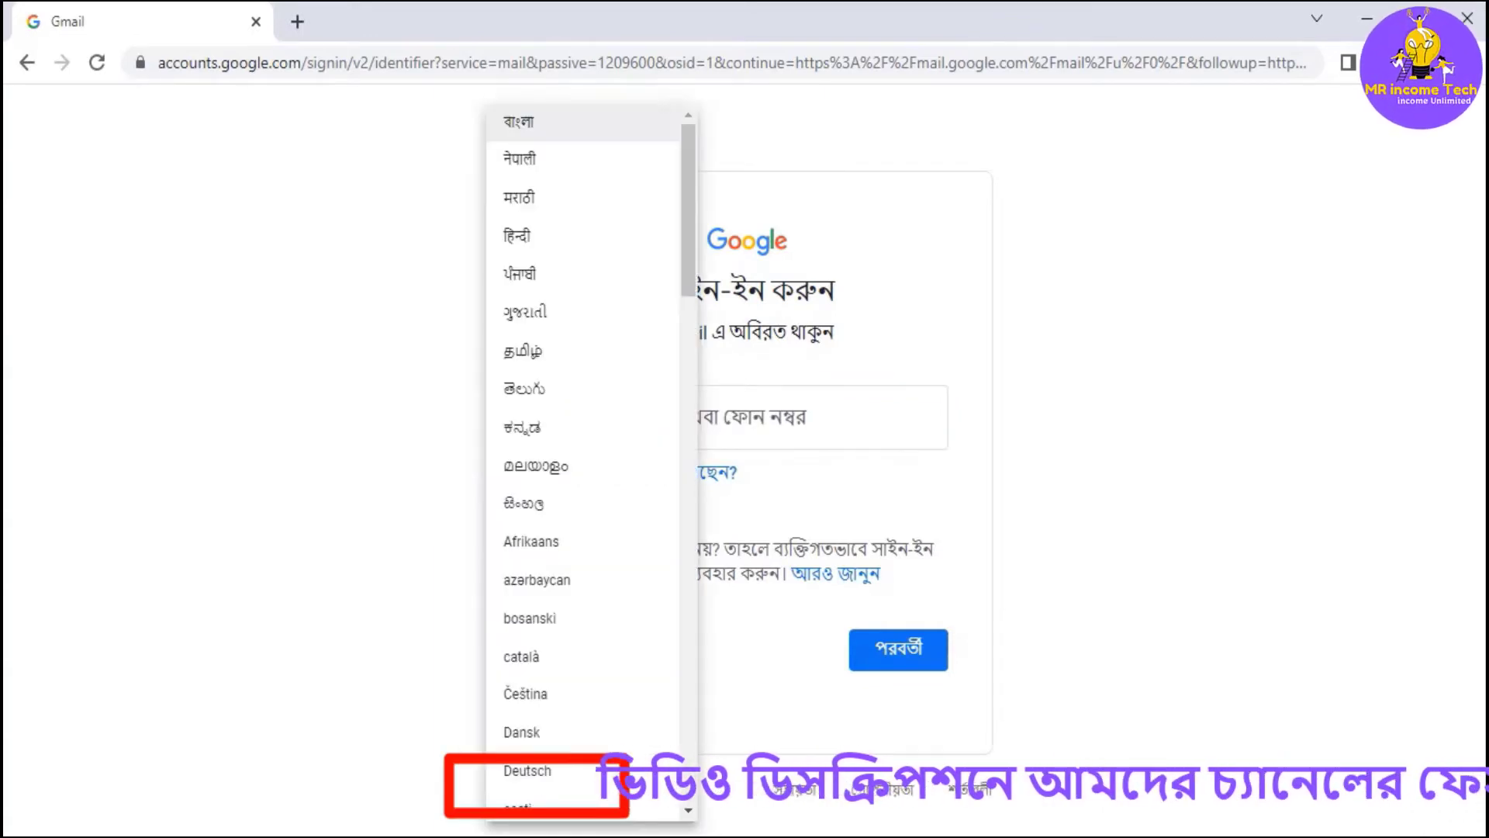
{"action": "scroll", "coordinate": [581, 620], "scroll_direction": "down", "scroll_amount": 5}
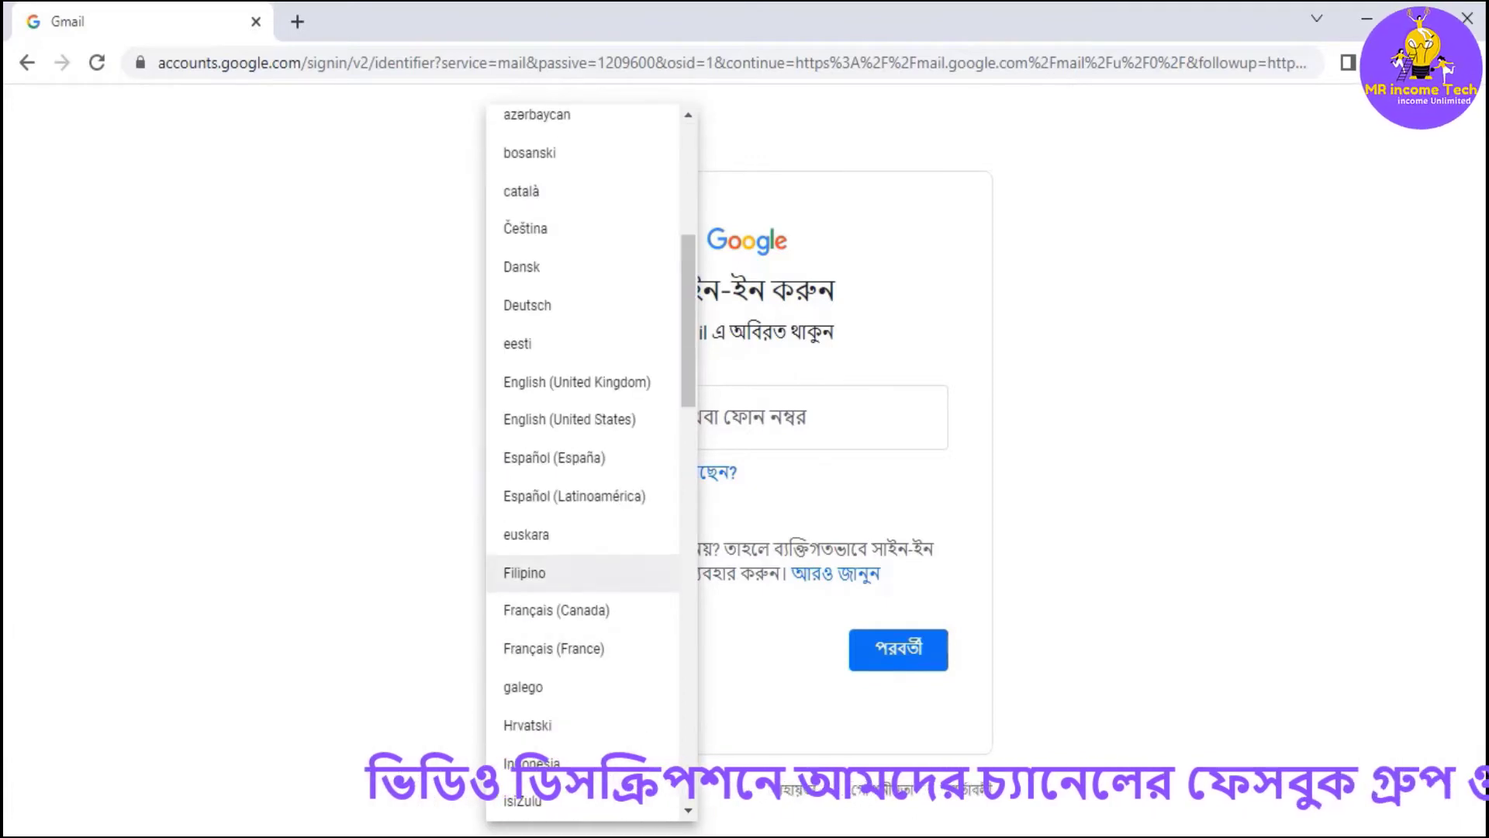
{"action": "left_click", "coordinate": [570, 419]}
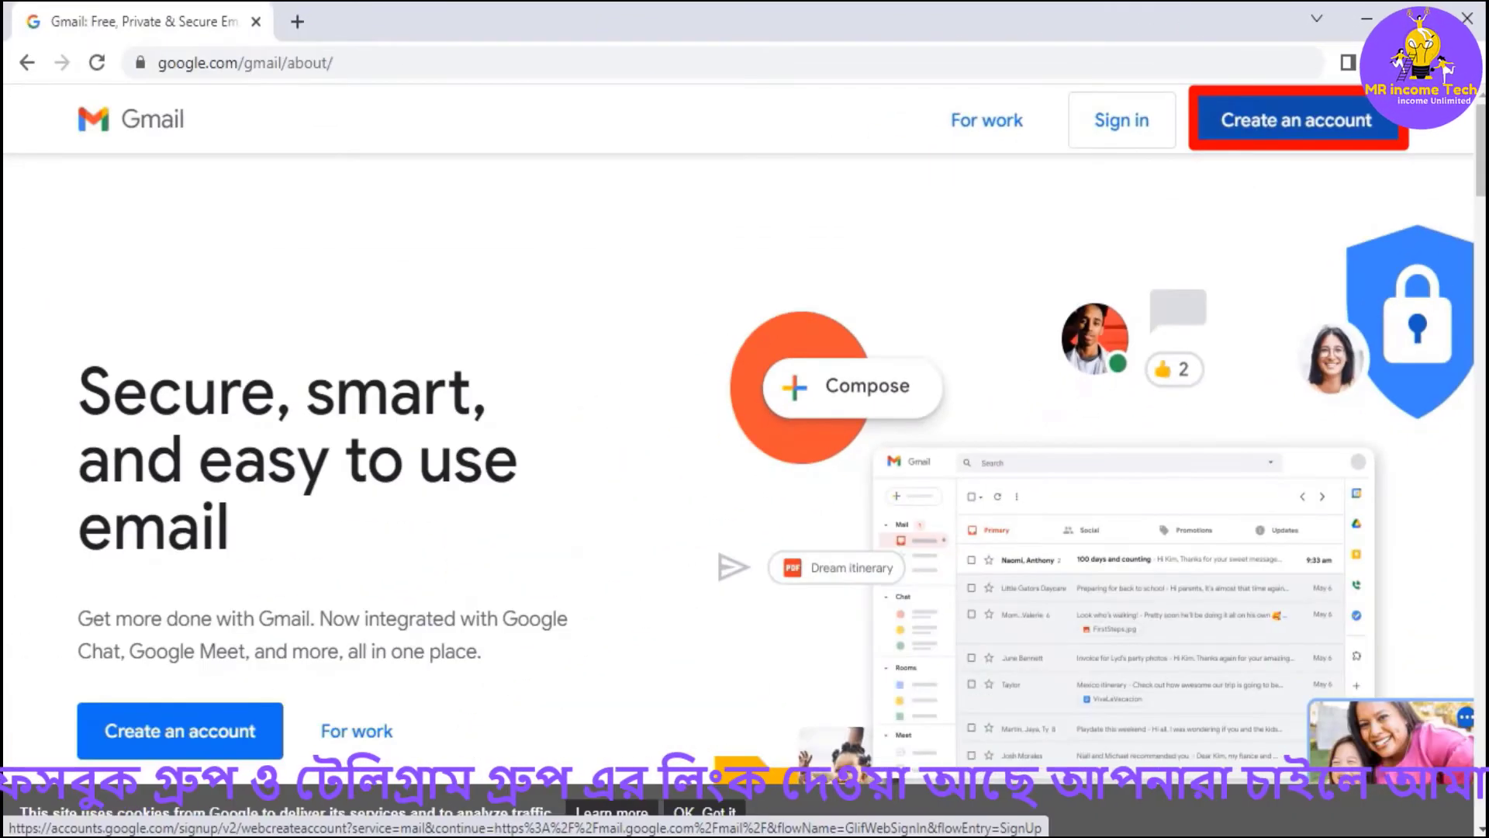
- Start a new Google account and switch the sign-up form from Bengali to English
{"action": "left_click", "coordinate": [1296, 121]}
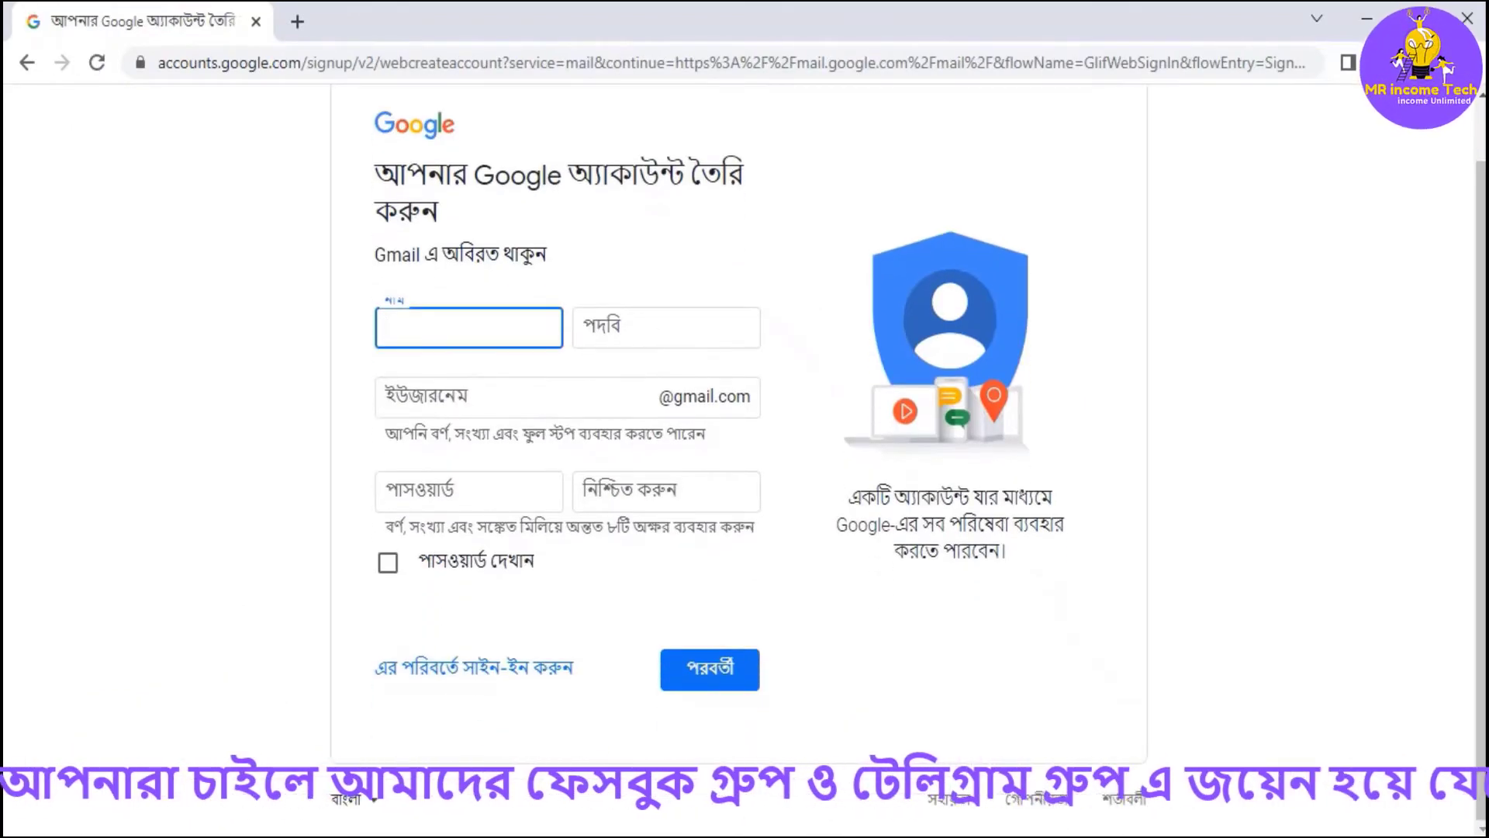
{"action": "left_click", "coordinate": [354, 798]}
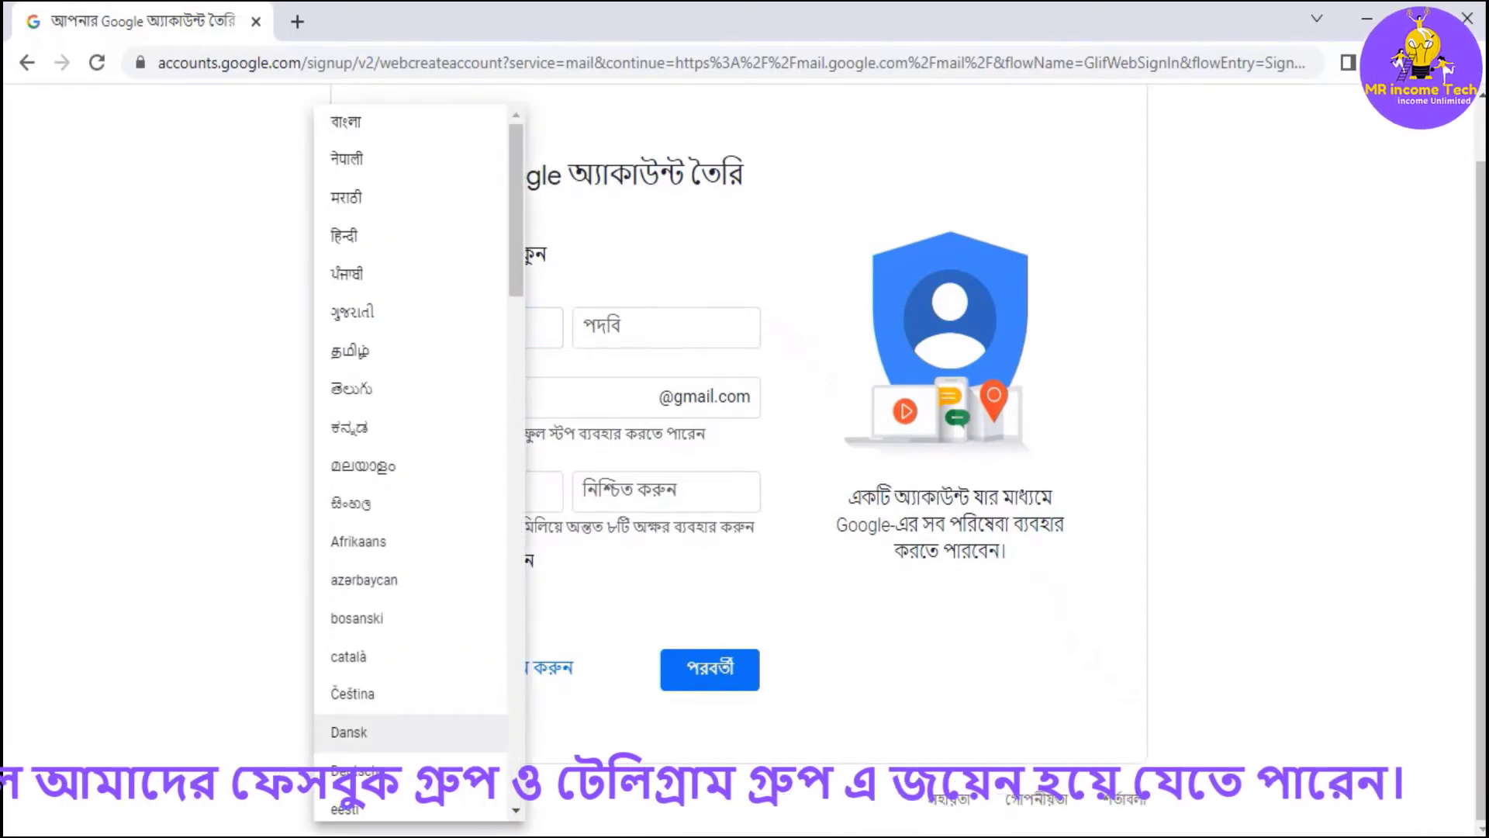
{"action": "scroll", "coordinate": [411, 465], "scroll_direction": "down", "scroll_amount": 6}
{"action": "left_click", "coordinate": [365, 602]}
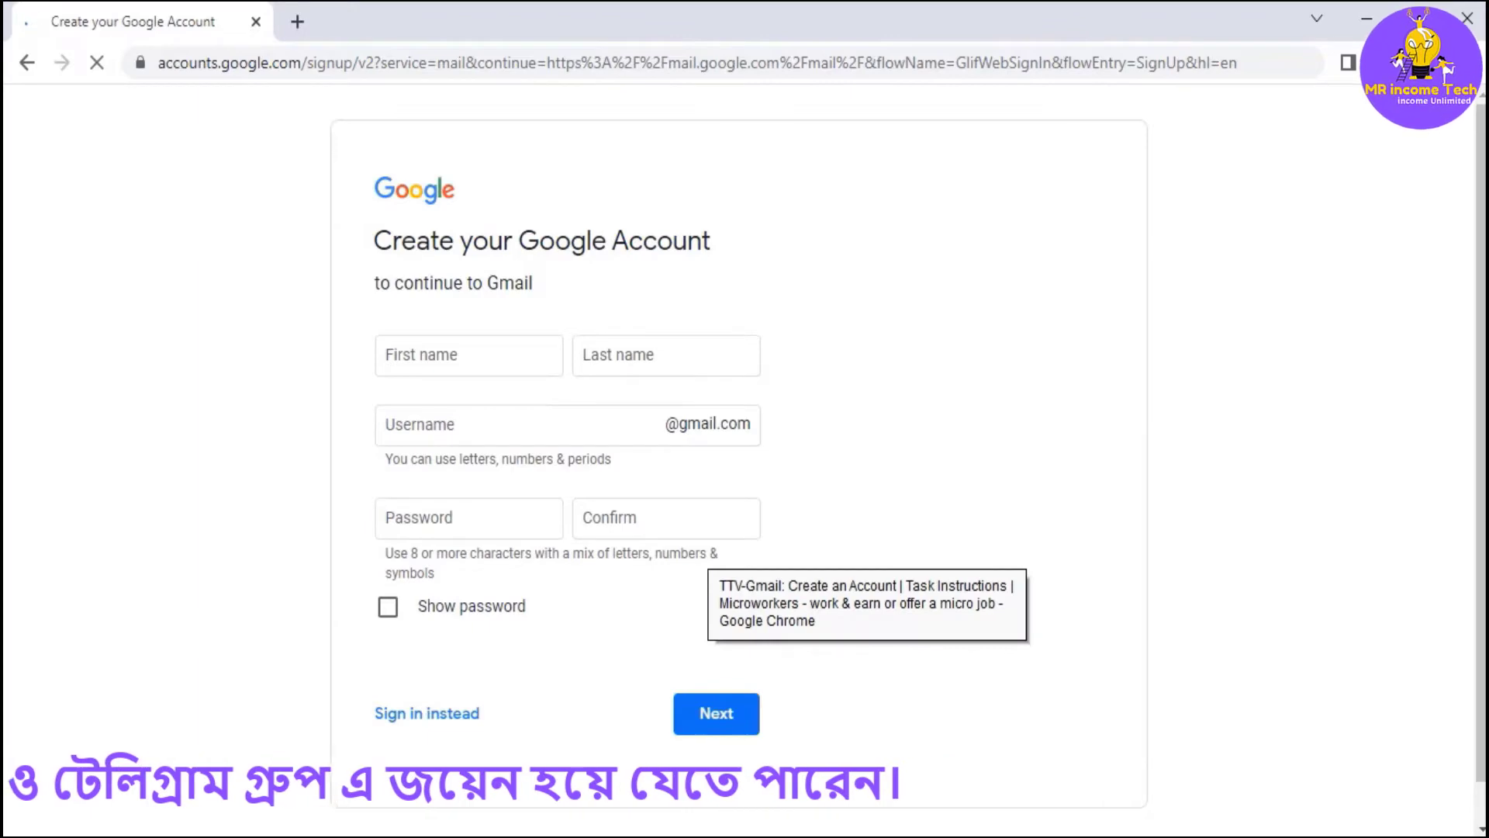
- Copy the generated full name from Fake Name Generator
{"action": "key", "text": "alt+Tab"}
{"action": "key", "text": "ctrl+Tab"}
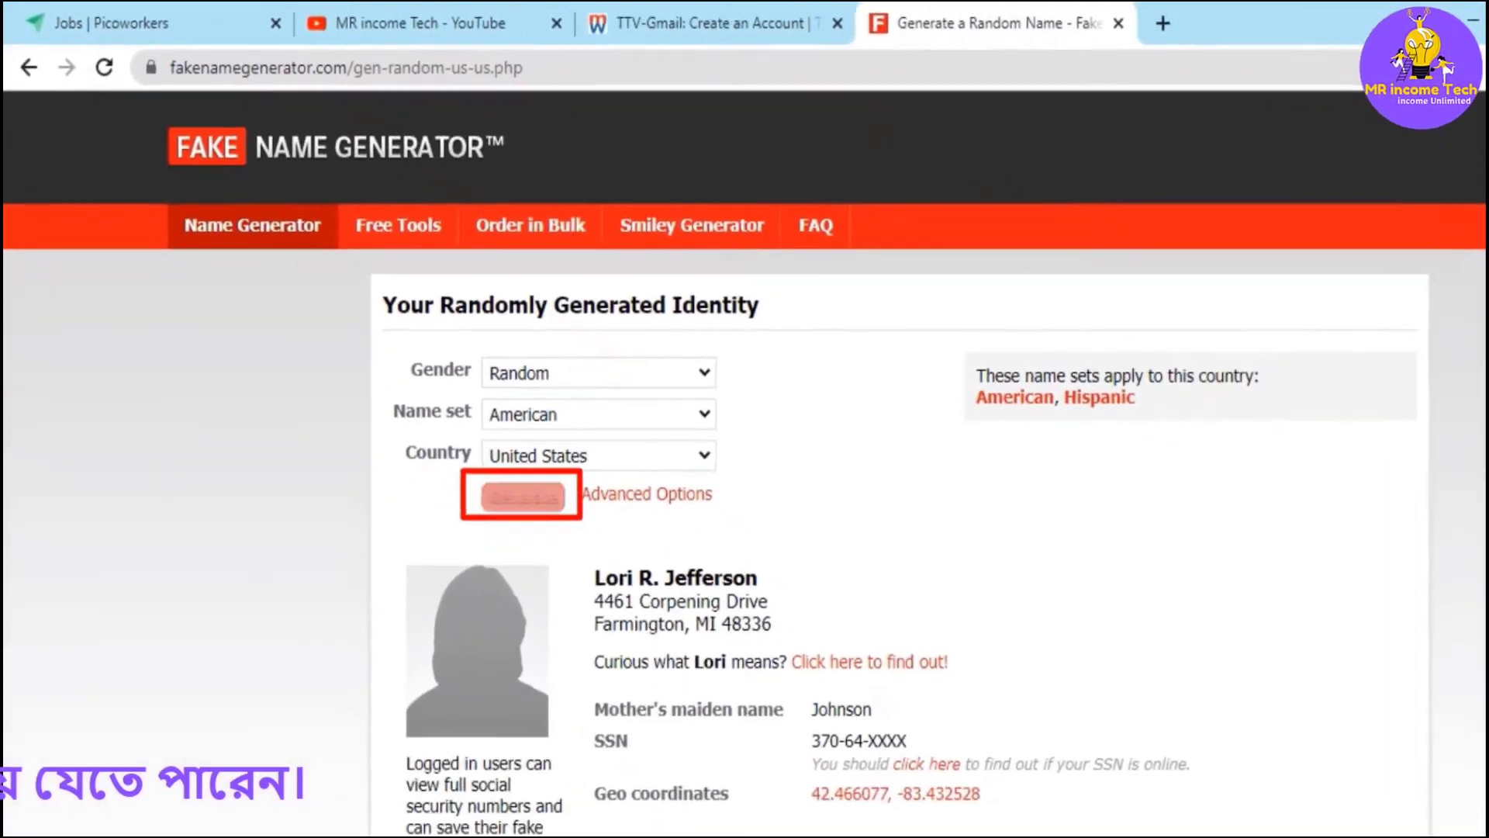
{"action": "scroll", "coordinate": [834, 466], "scroll_direction": "down", "scroll_amount": 1}
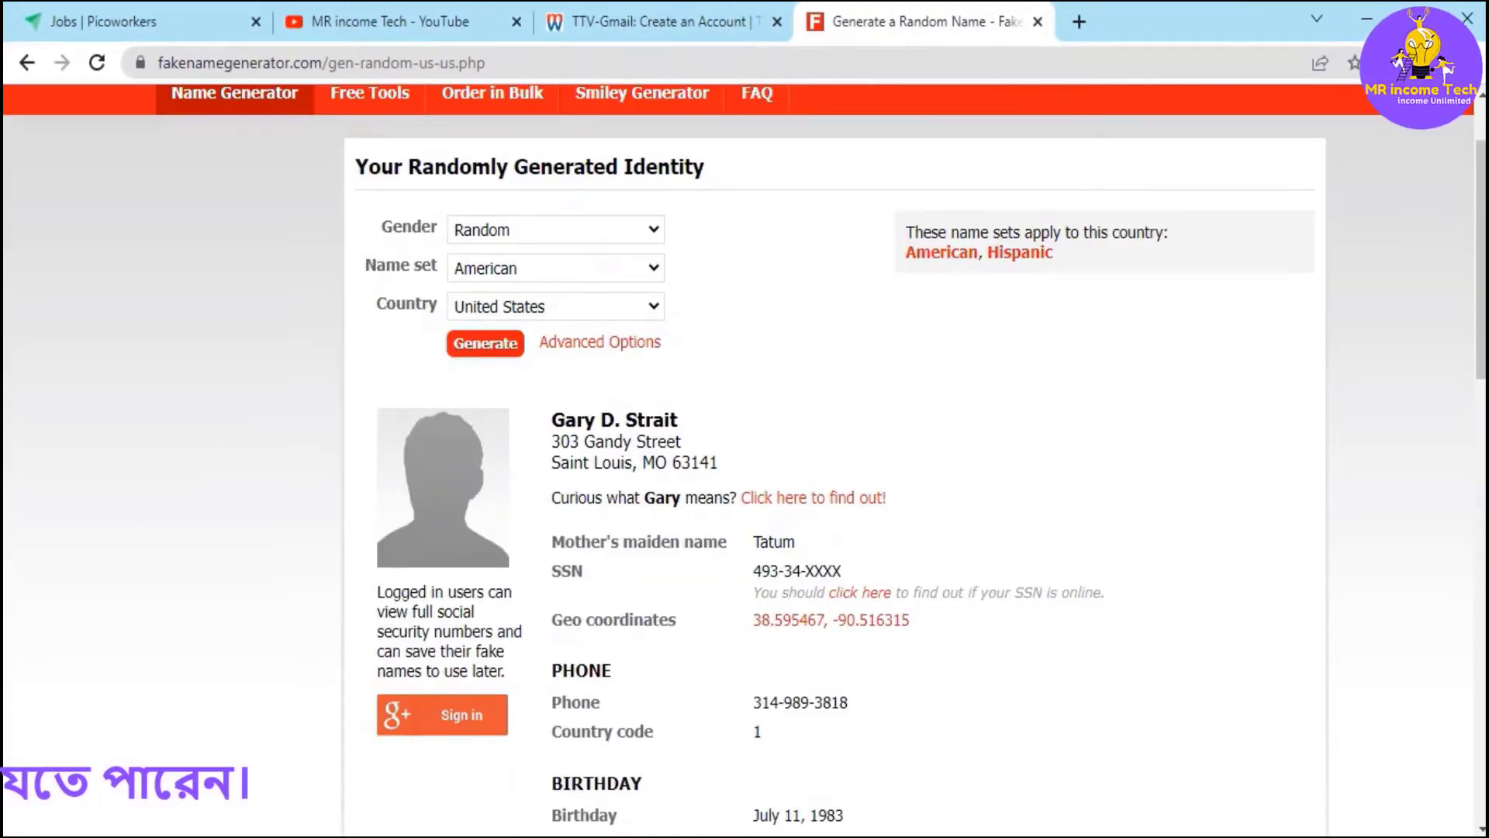
{"action": "left_click_drag", "start_coordinate": [551, 419], "coordinate": [678, 420]}
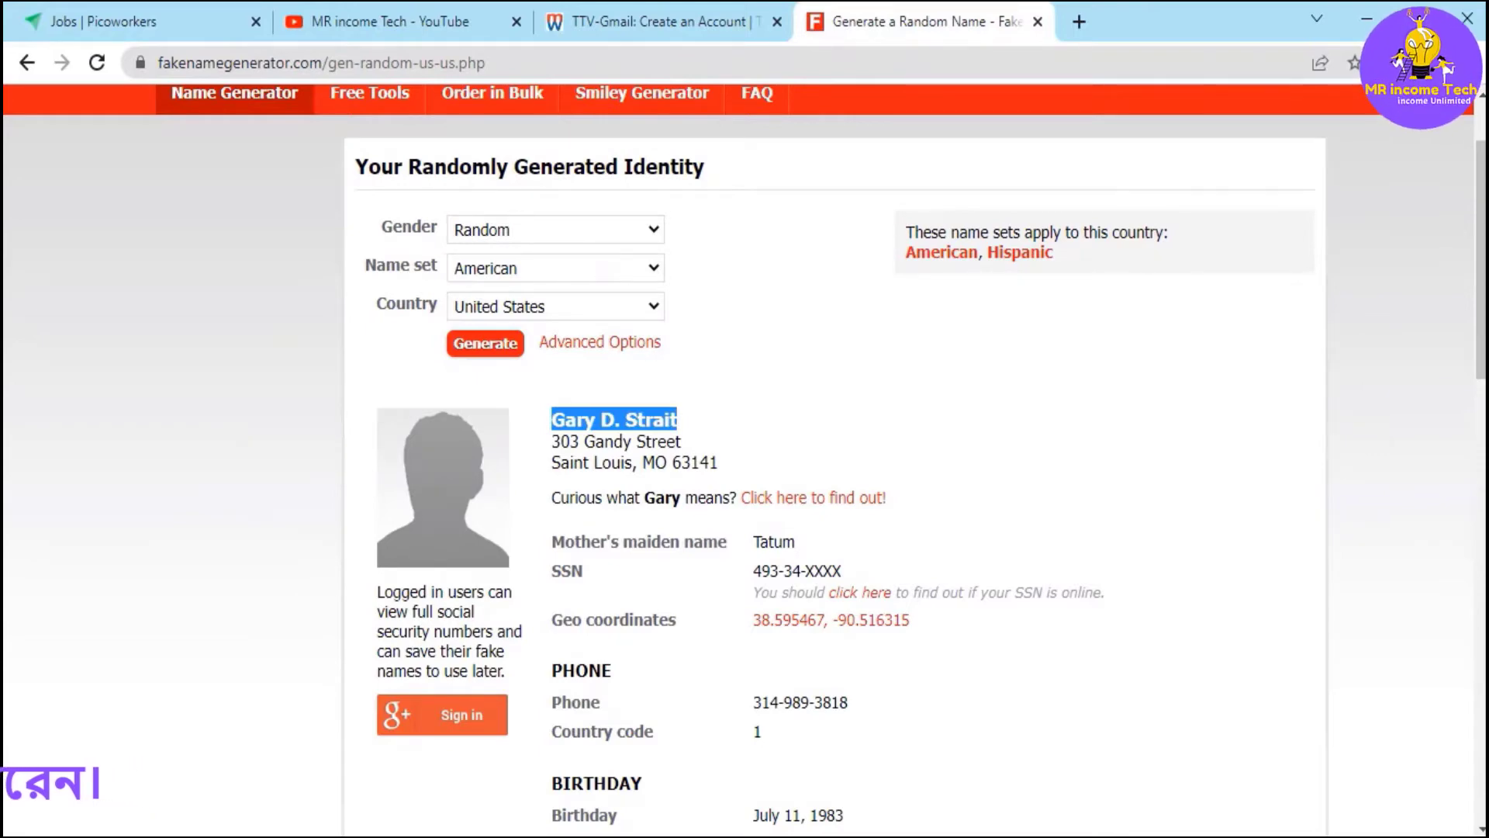
{"action": "key", "text": "ctrl+c"}
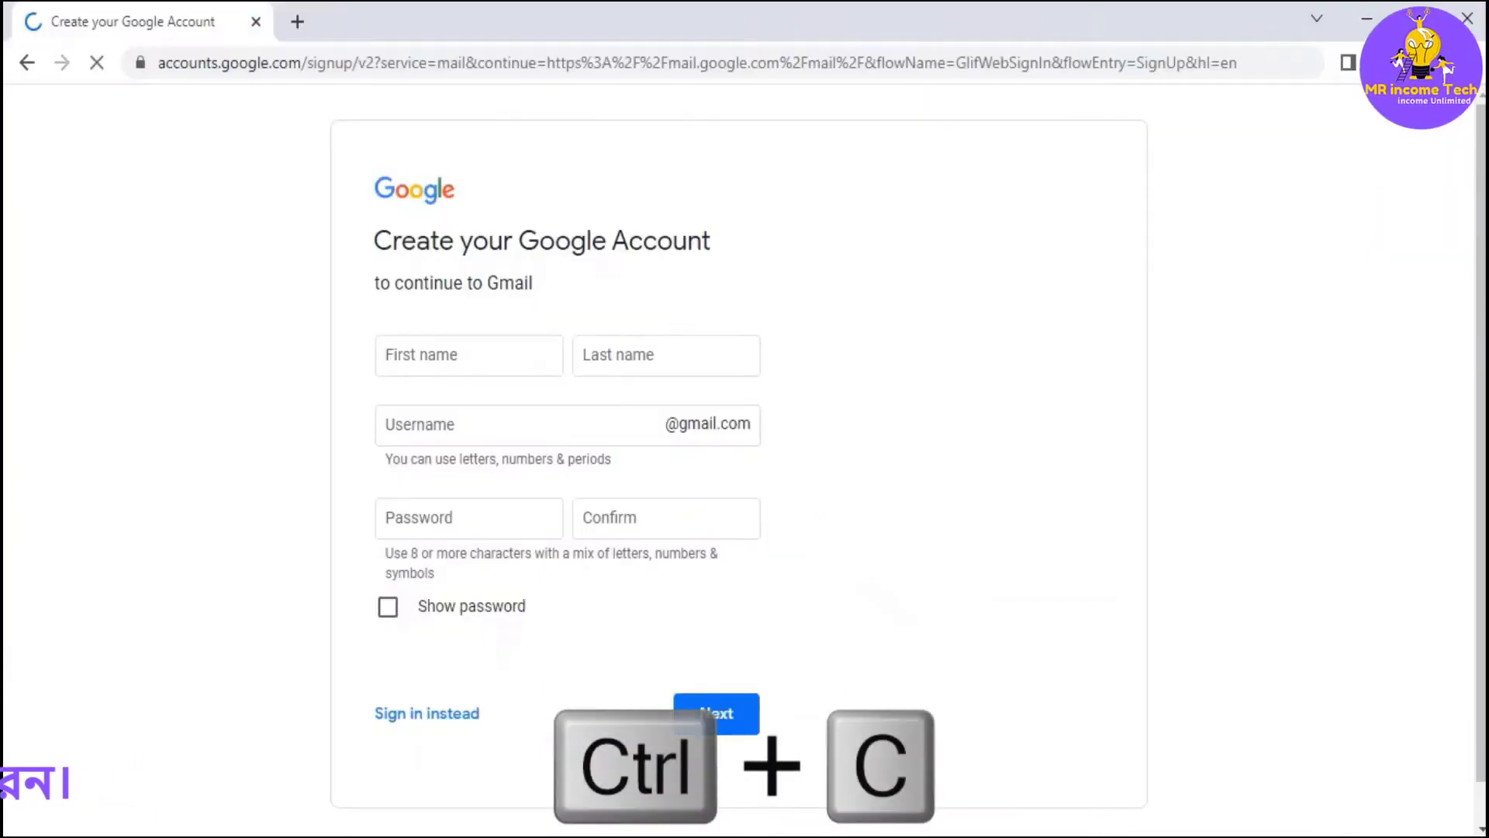
- Paste the name into First name and move the surname into Last name
{"action": "key", "text": "ctrl+v"}
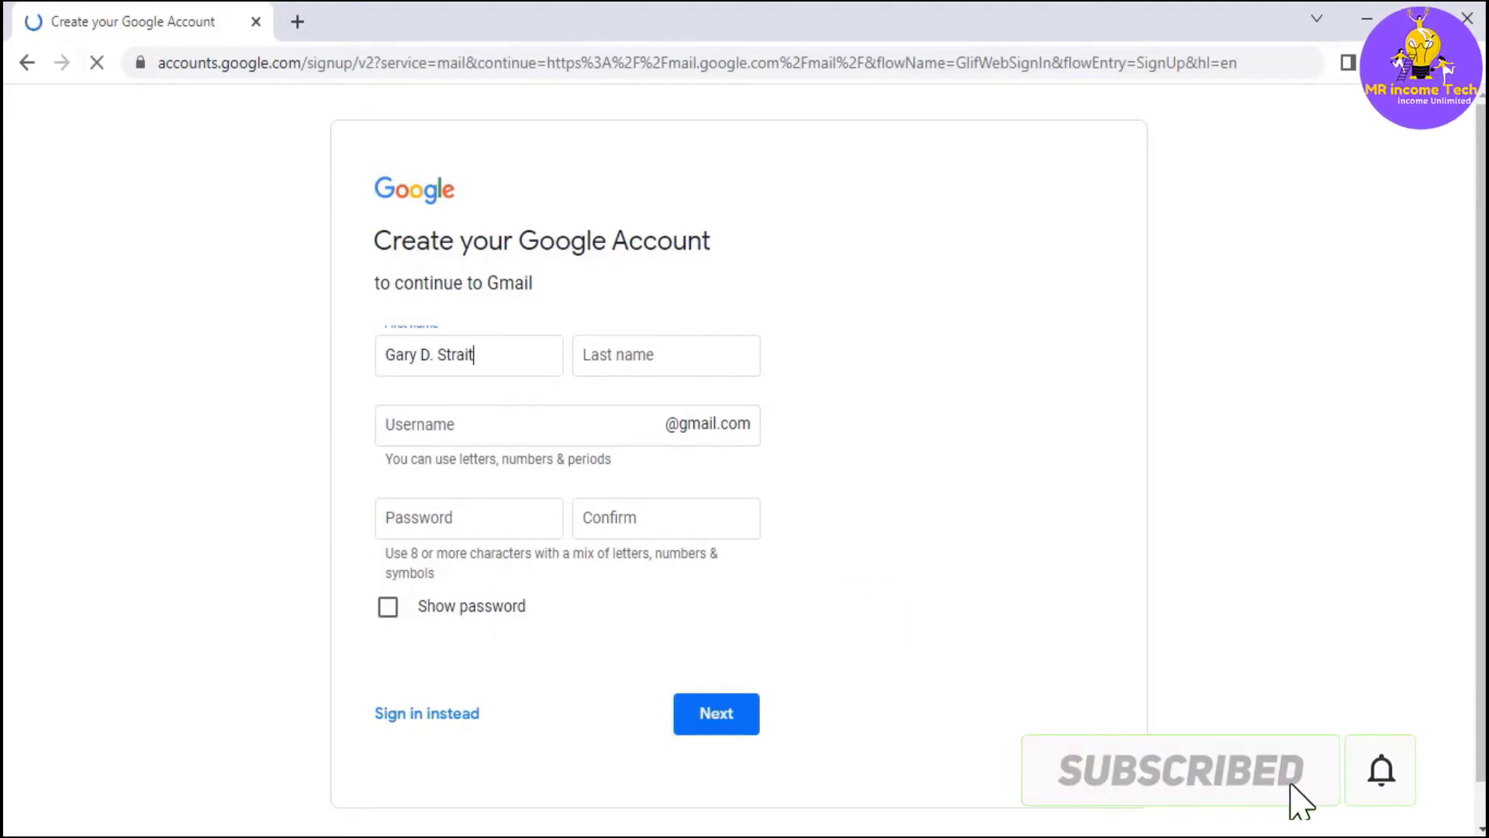
{"action": "key", "text": "ctrl+shift+Left"}
{"action": "key", "text": "ctrl+shift+Left"}
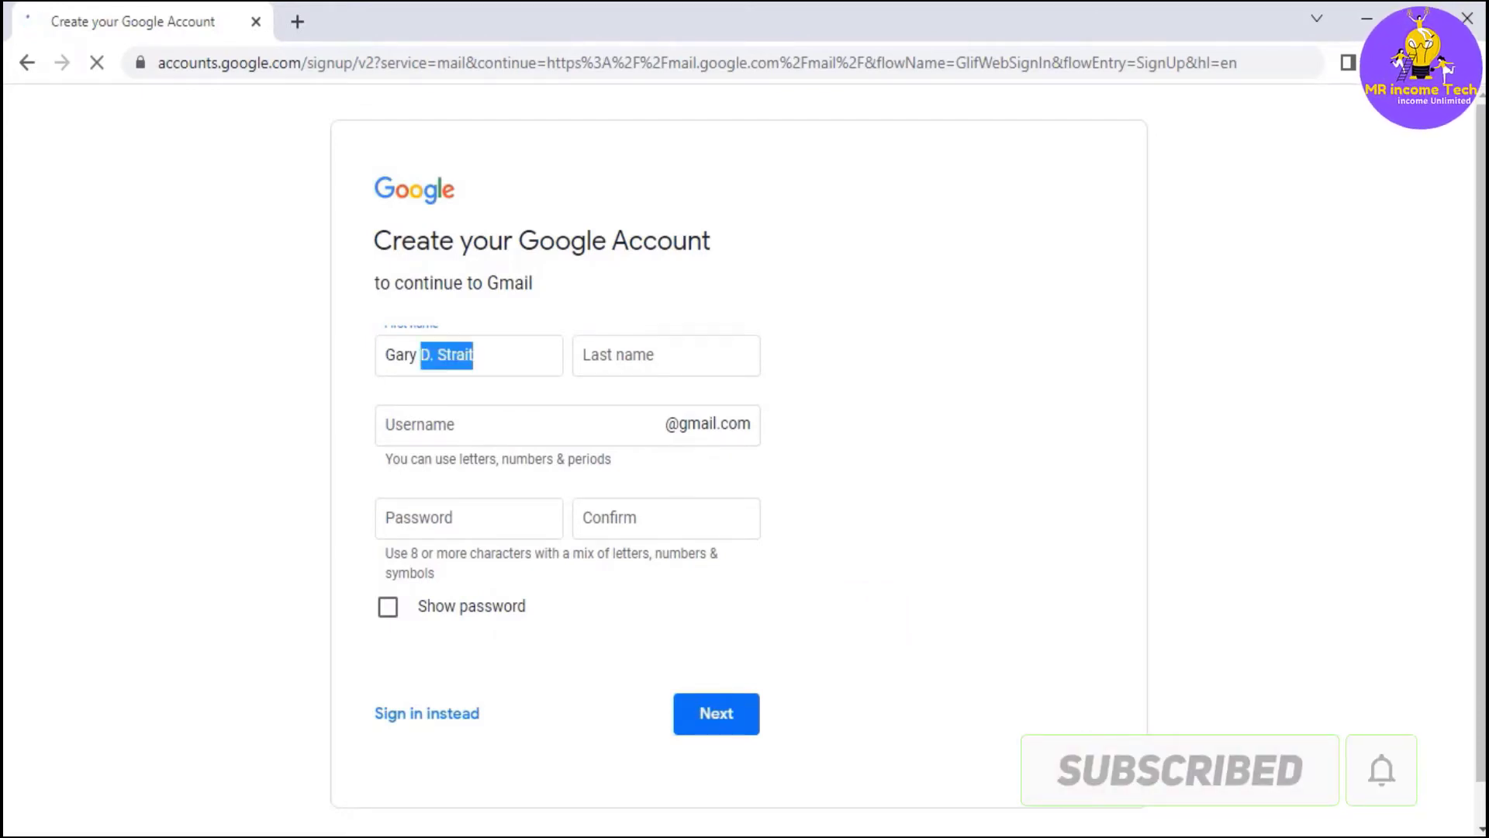
{"action": "key", "text": "ctrl+x"}
{"action": "key", "text": "Tab"}
{"action": "key", "text": "ctrl+v"}
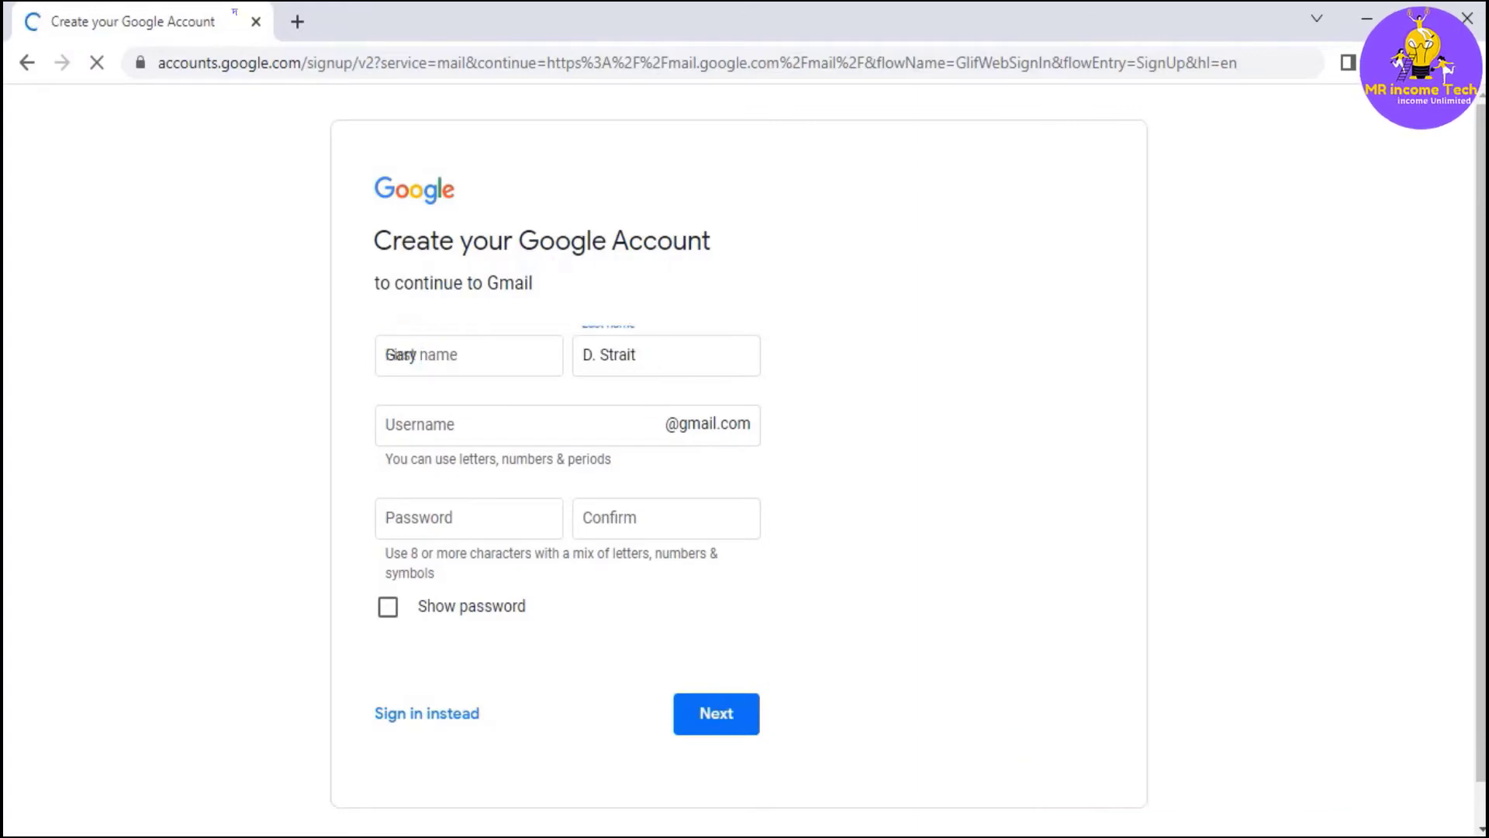
- Check both name fields and enter a username built from the generated name
{"action": "left_click", "coordinate": [421, 355]}
{"action": "left_click", "coordinate": [512, 424]}
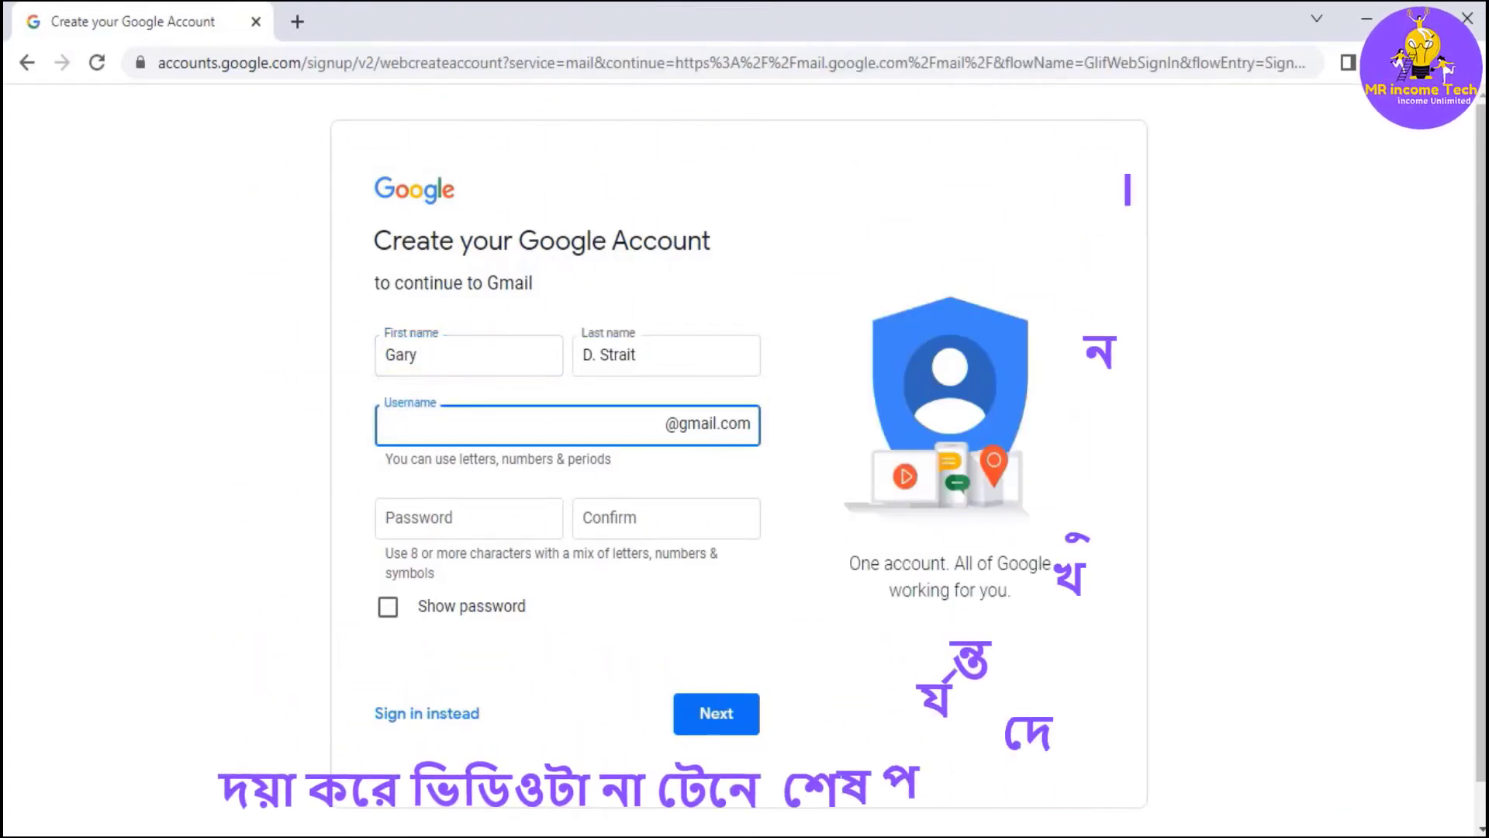
{"action": "left_click", "coordinate": [667, 354]}
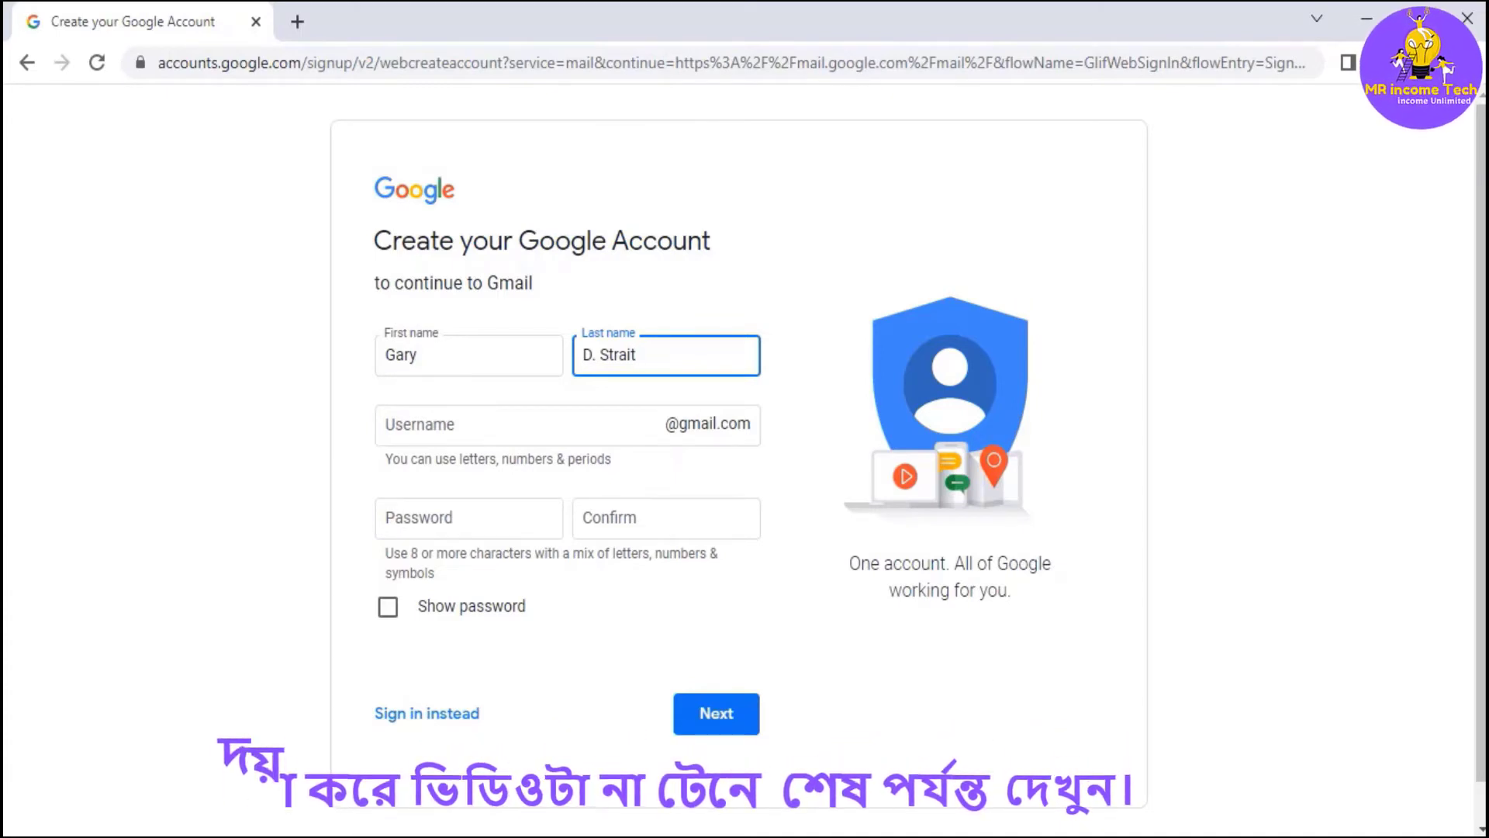
{"action": "left_click", "coordinate": [511, 425]}
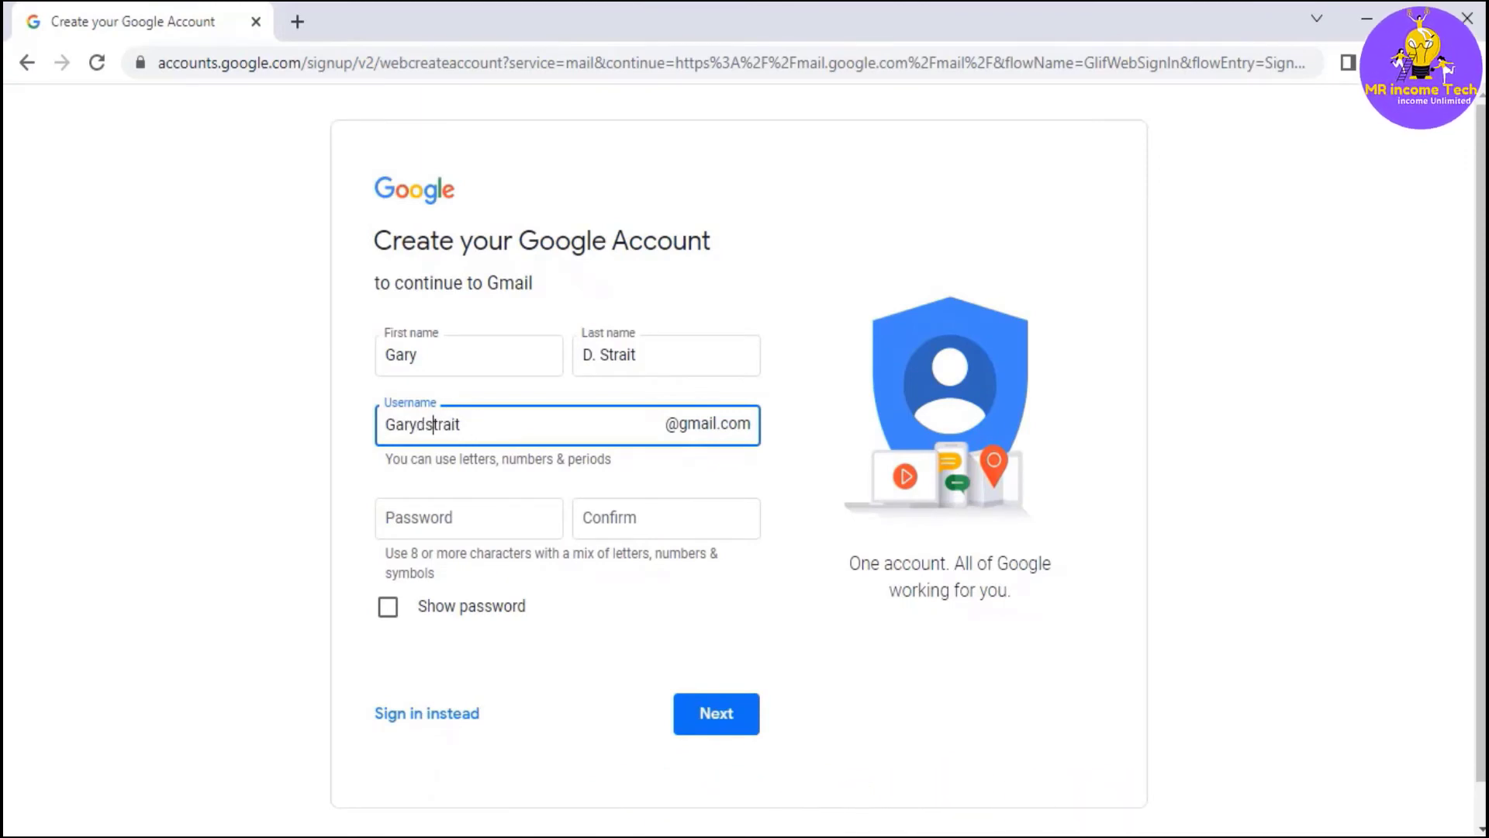
{"action": "left_click", "coordinate": [469, 518]}
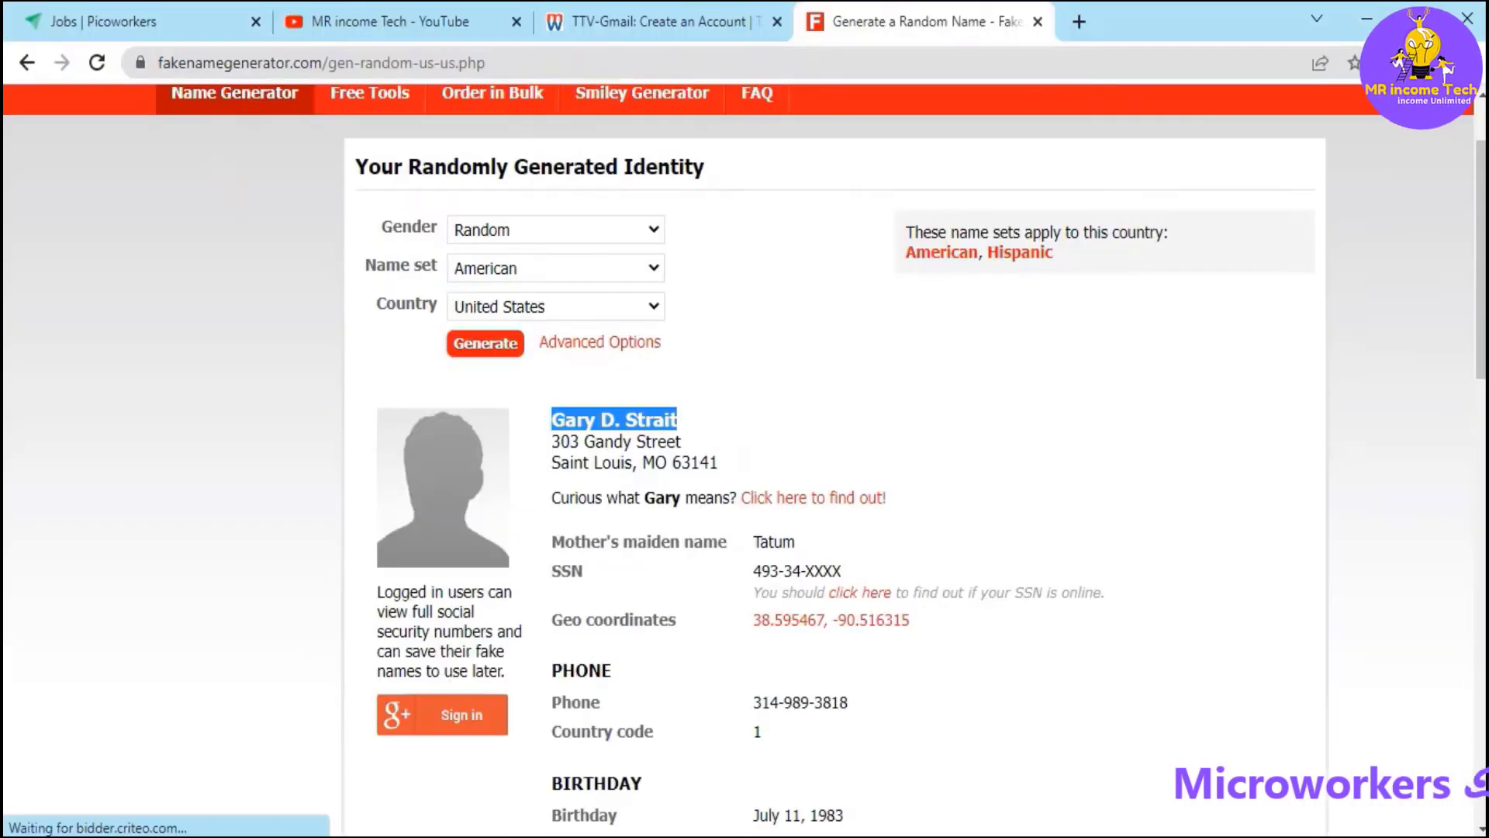
- Launch Notepad from Start search and paste the copied full name into it
{"action": "key", "text": "ctrl+shift+Tab"}
{"action": "scroll", "coordinate": [737, 466], "scroll_direction": "down", "scroll_amount": 1}
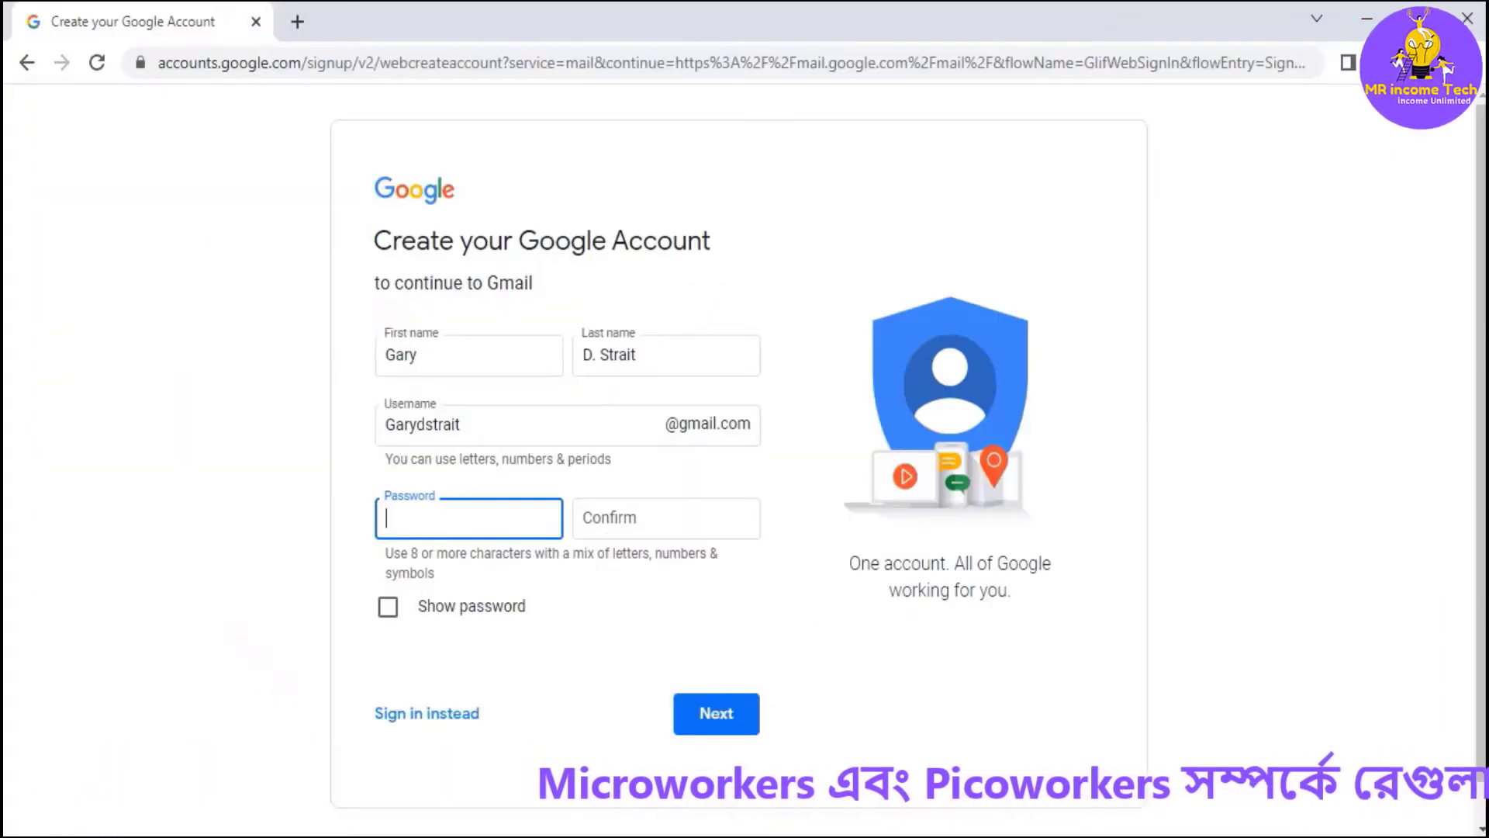
{"action": "key", "text": "super"}
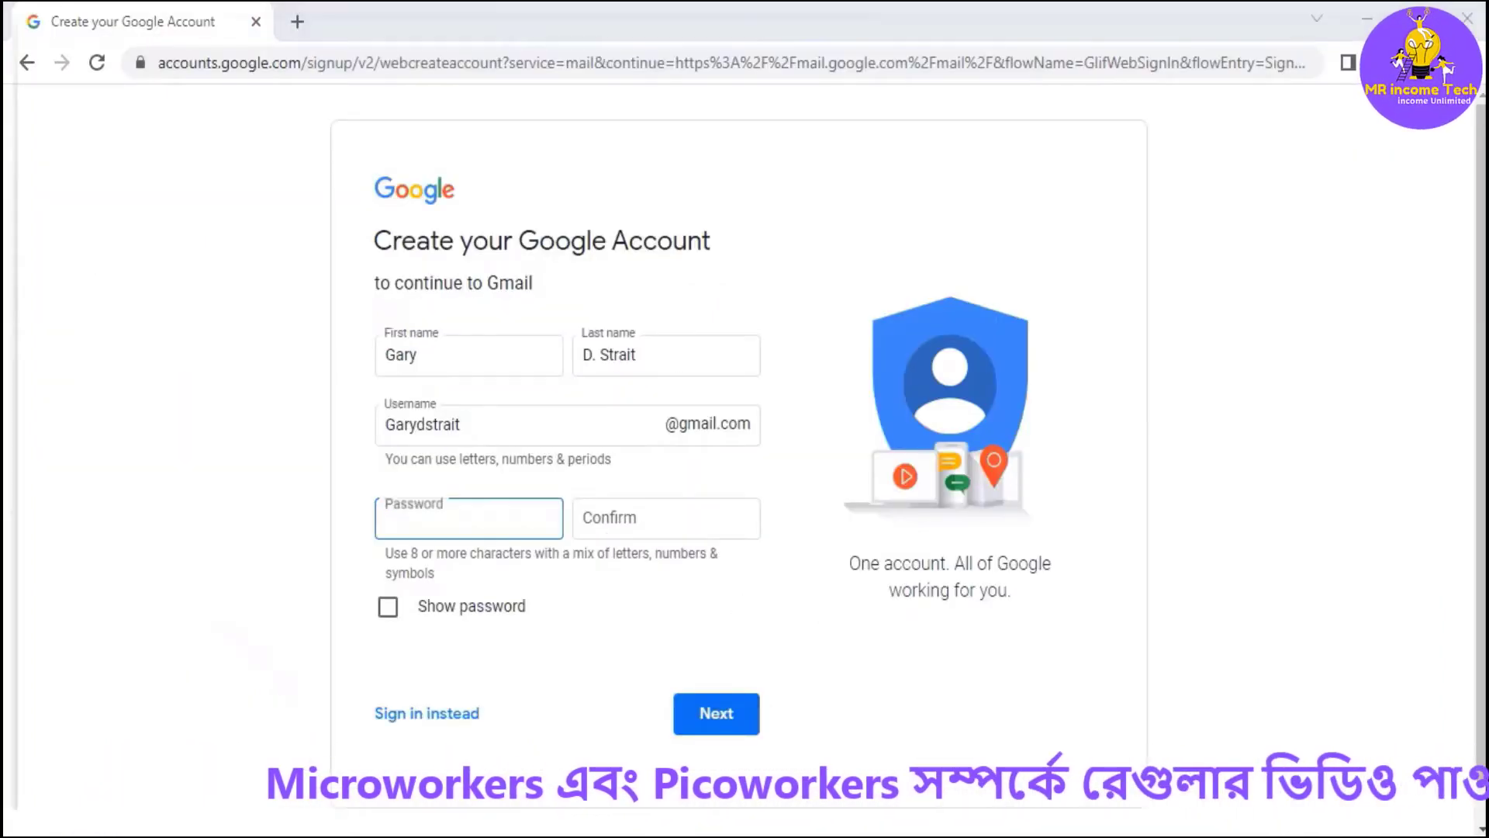
{"action": "type", "text": "notepad"}
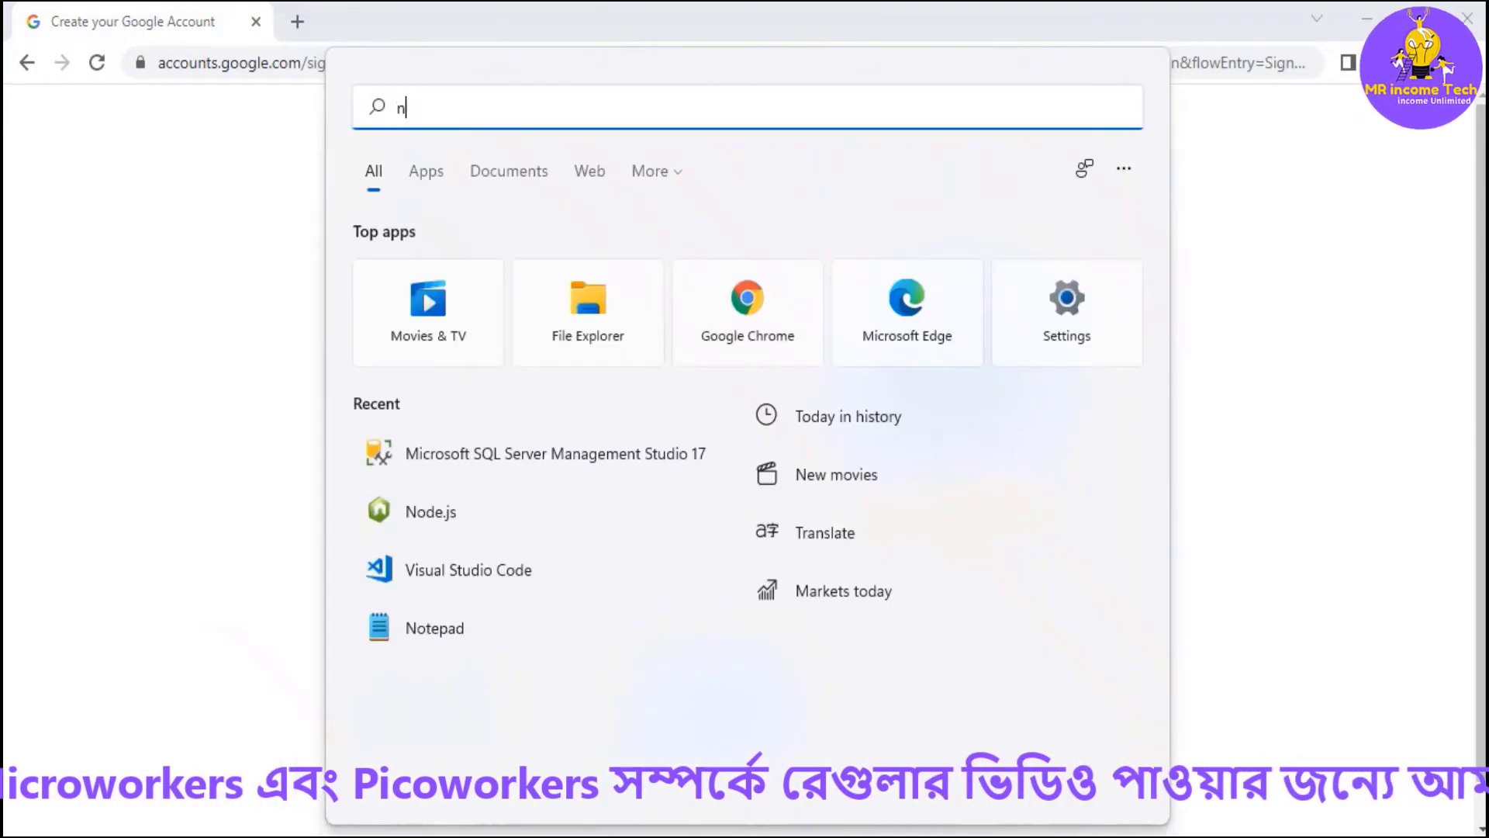
{"action": "key", "text": "Return"}
{"action": "key", "text": "ctrl+v"}
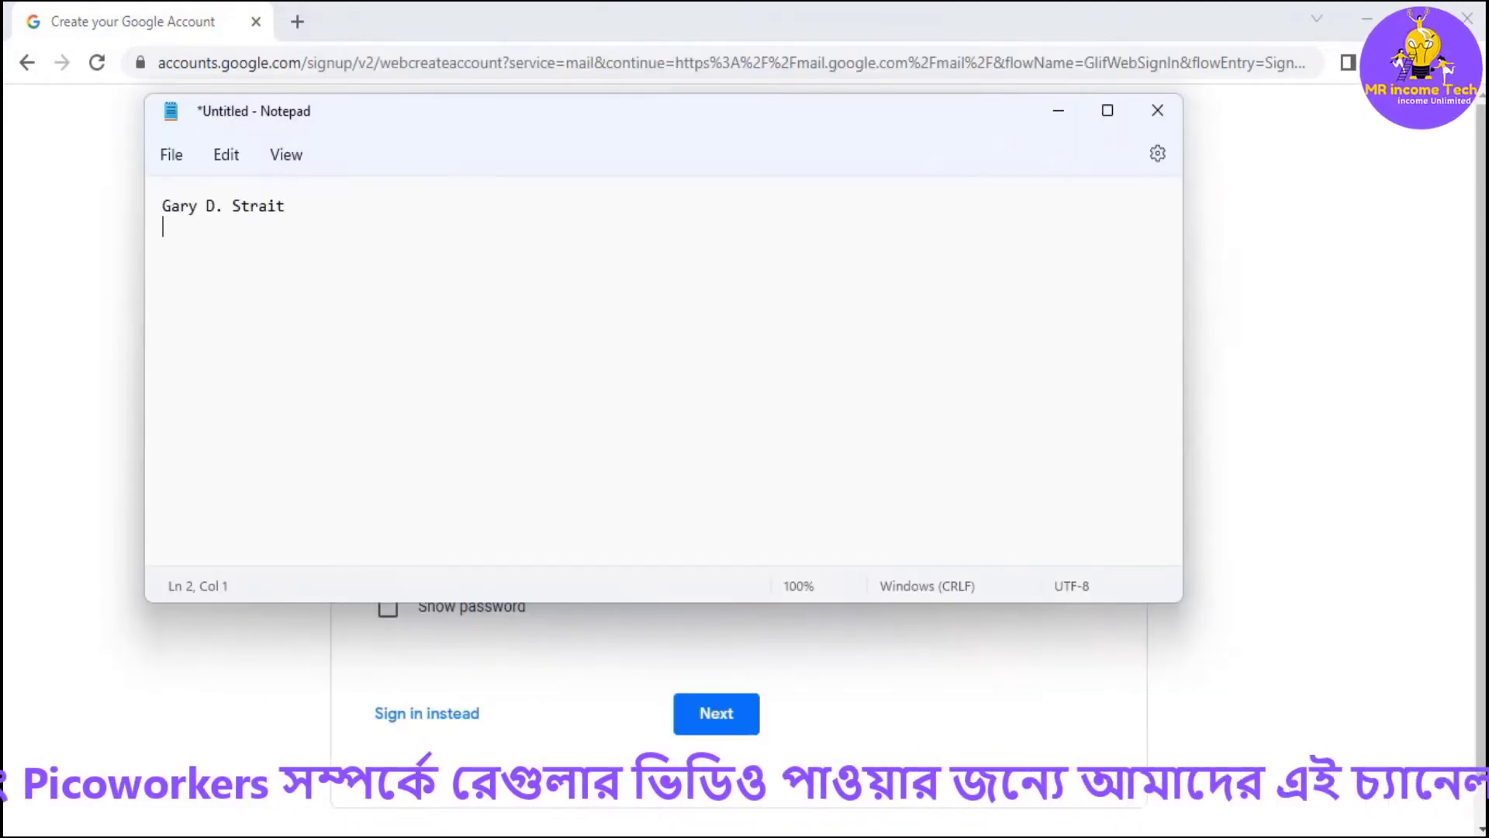
- Replace the name in the note with the username copied from the sign-up form
{"action": "key", "text": "alt+Tab"}
{"action": "double_click", "coordinate": [423, 424]}
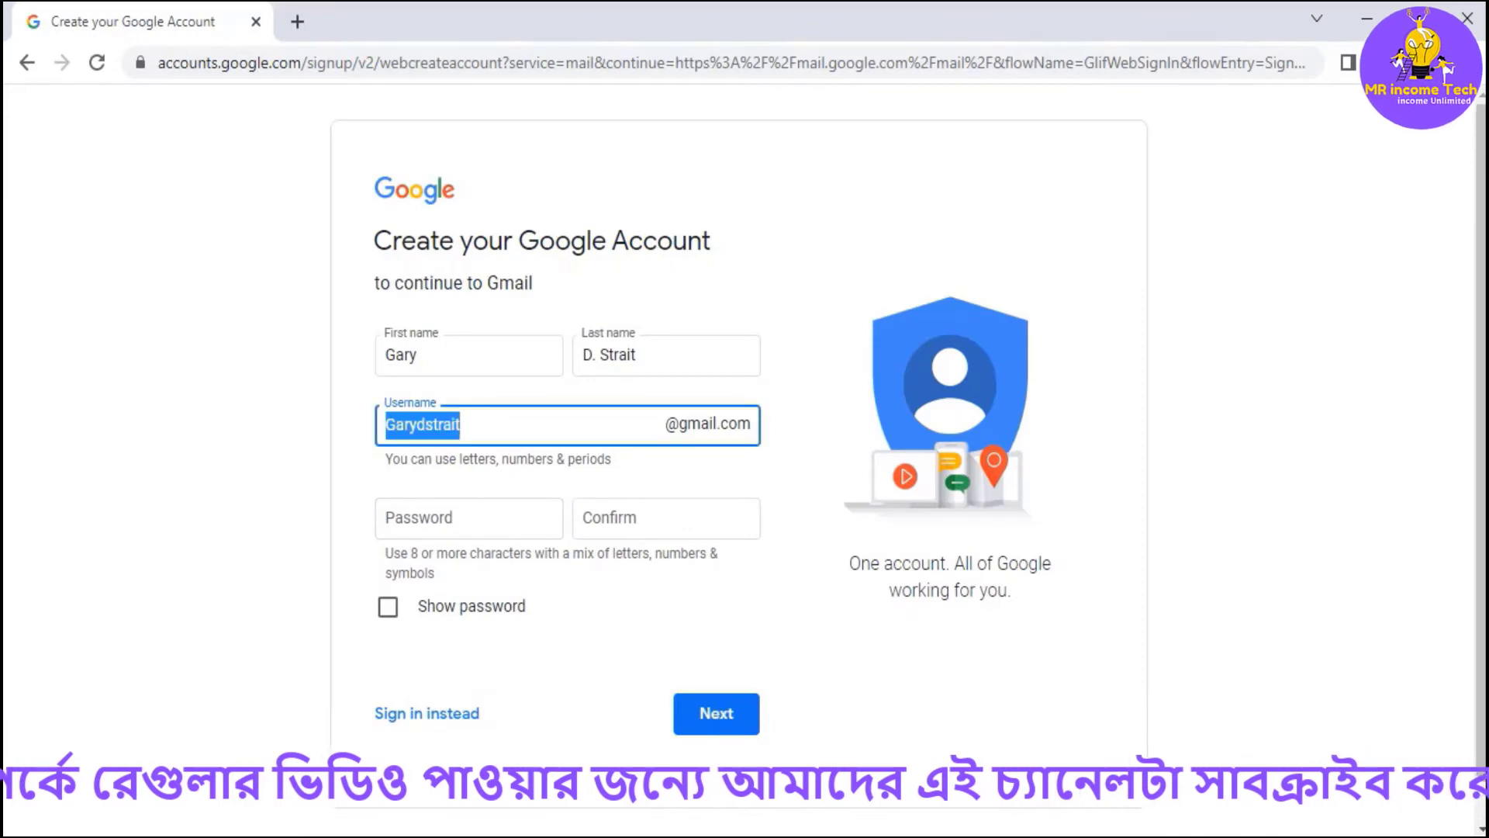
{"action": "key", "text": "ctrl+c"}
{"action": "key", "text": "alt+Tab"}
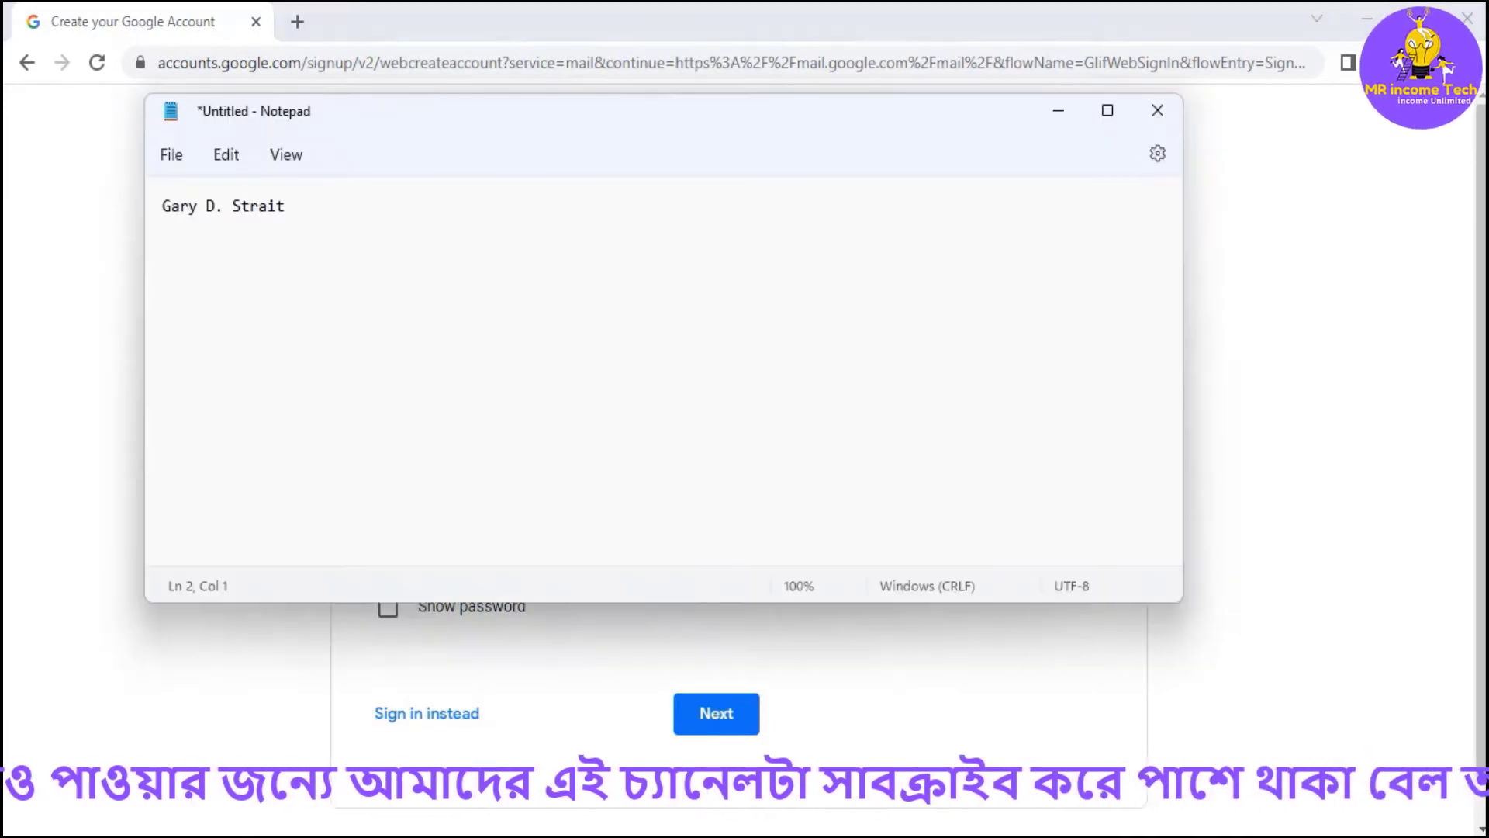
{"action": "key", "text": "ctrl+a"}
{"action": "key", "text": "ctrl+v"}
{"action": "key", "text": "Return"}
{"action": "key", "text": "Return"}
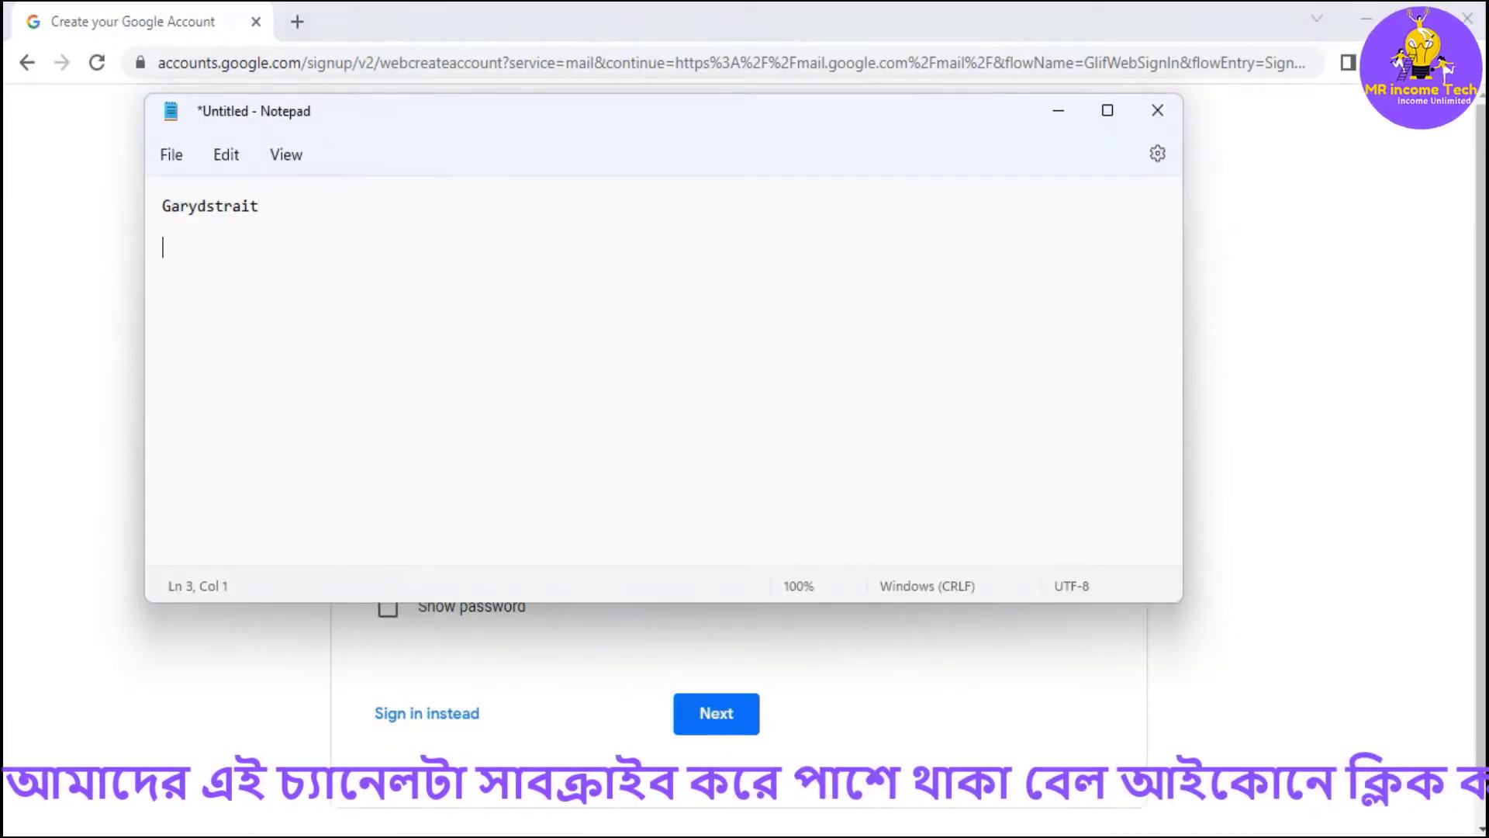
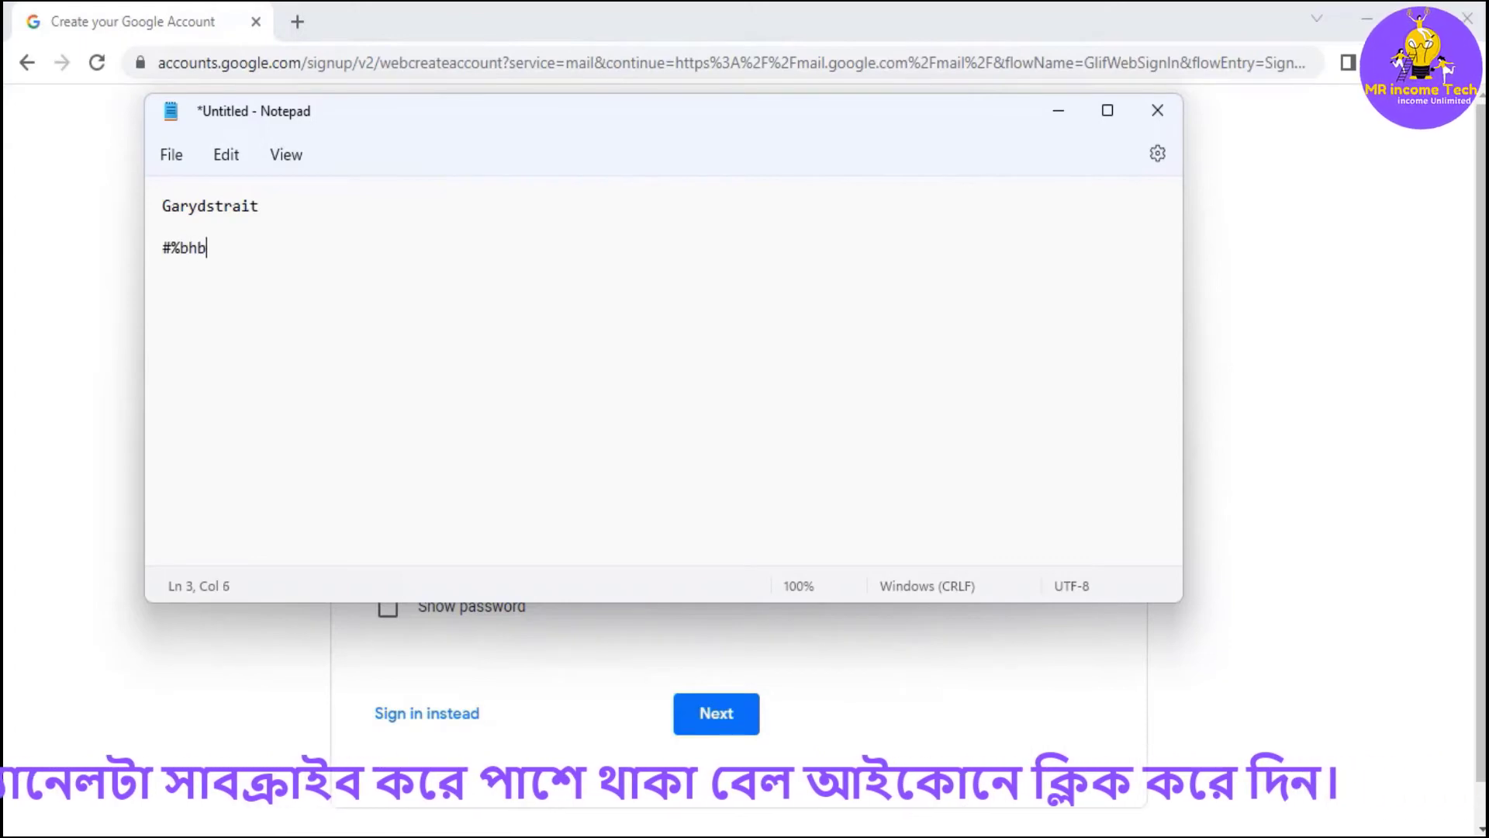
- Draft a password of symbols, the username, letters and digits on the next line and select it
{"action": "key", "text": "ctrl+v"}
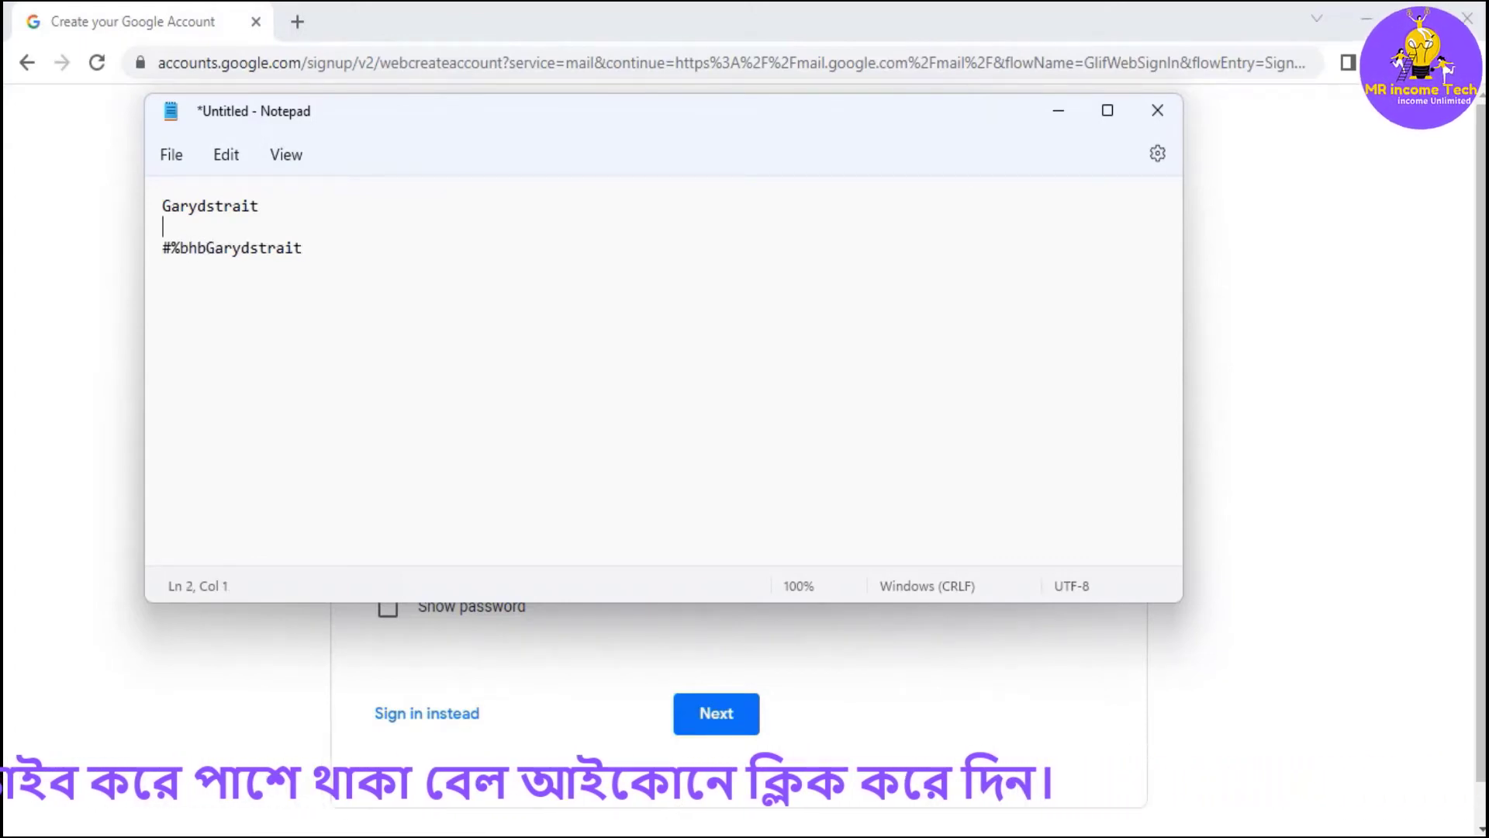
{"action": "left_click", "coordinate": [275, 247]}
{"action": "key", "text": "Right"}
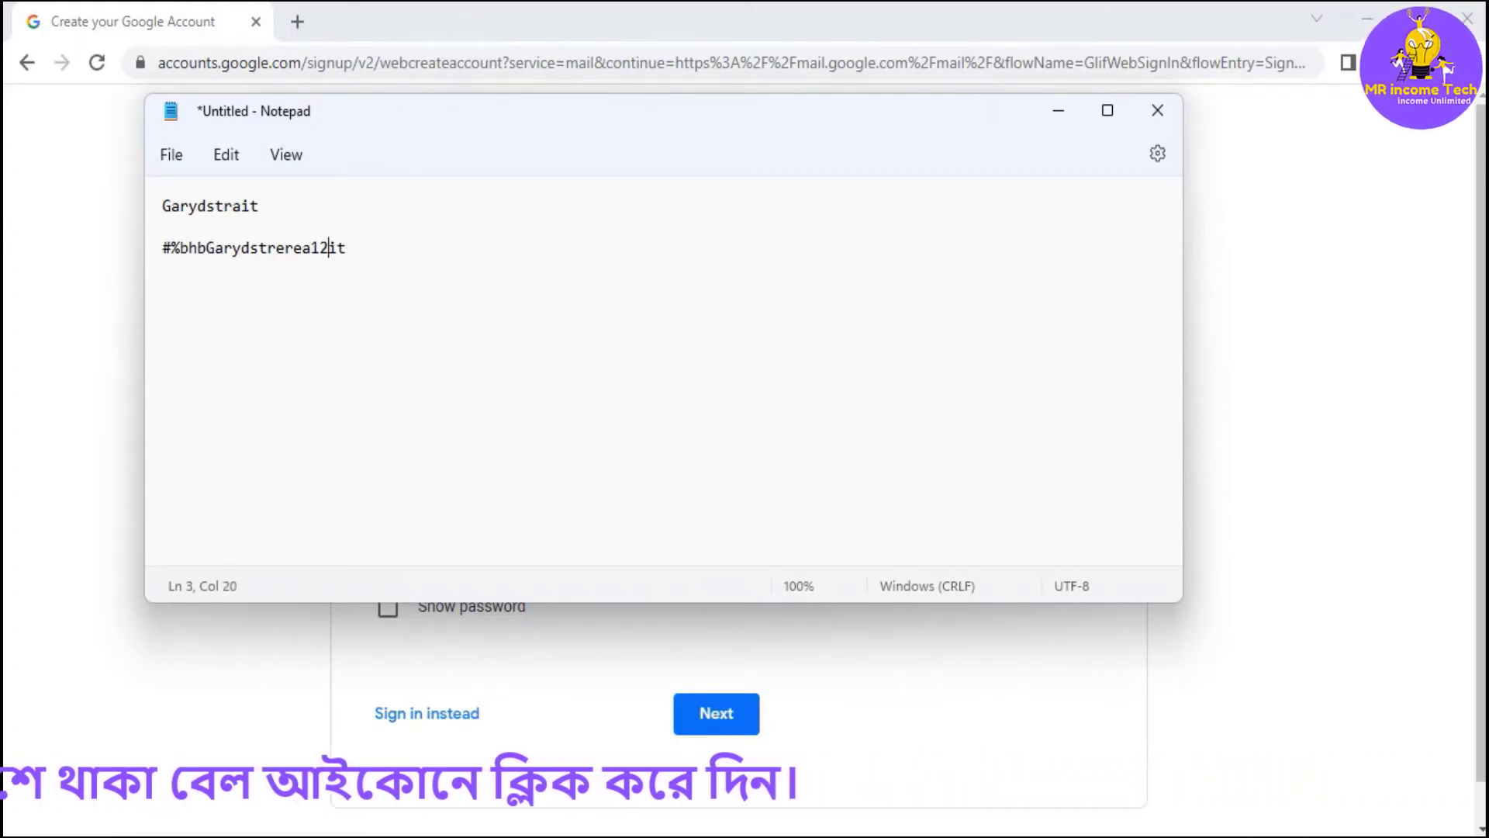
{"action": "key", "text": "Home"}
{"action": "key", "text": "shift+End"}
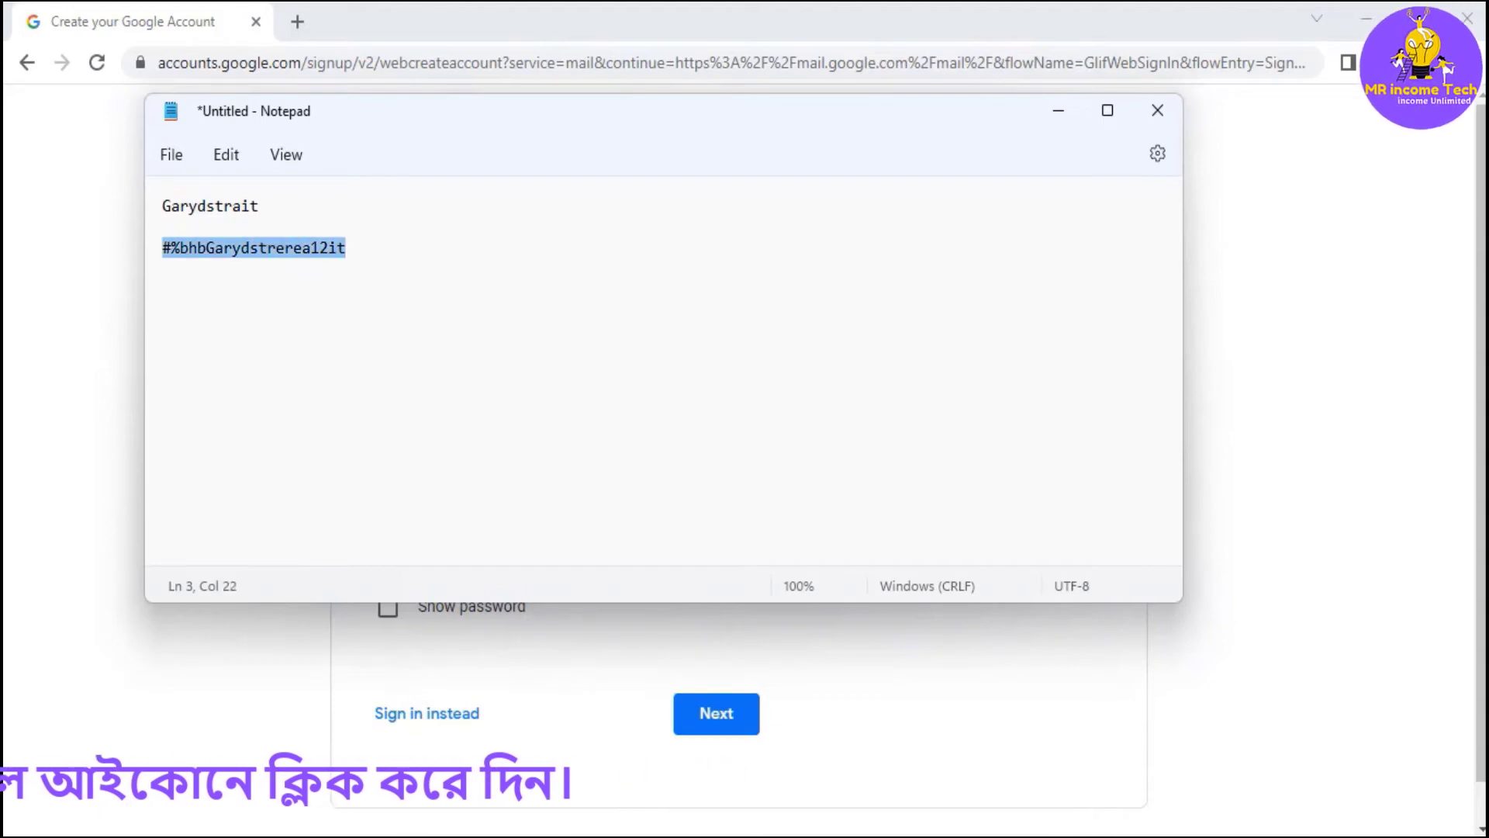
{"action": "key", "text": "alt+Tab"}
{"action": "key", "text": "Tab"}
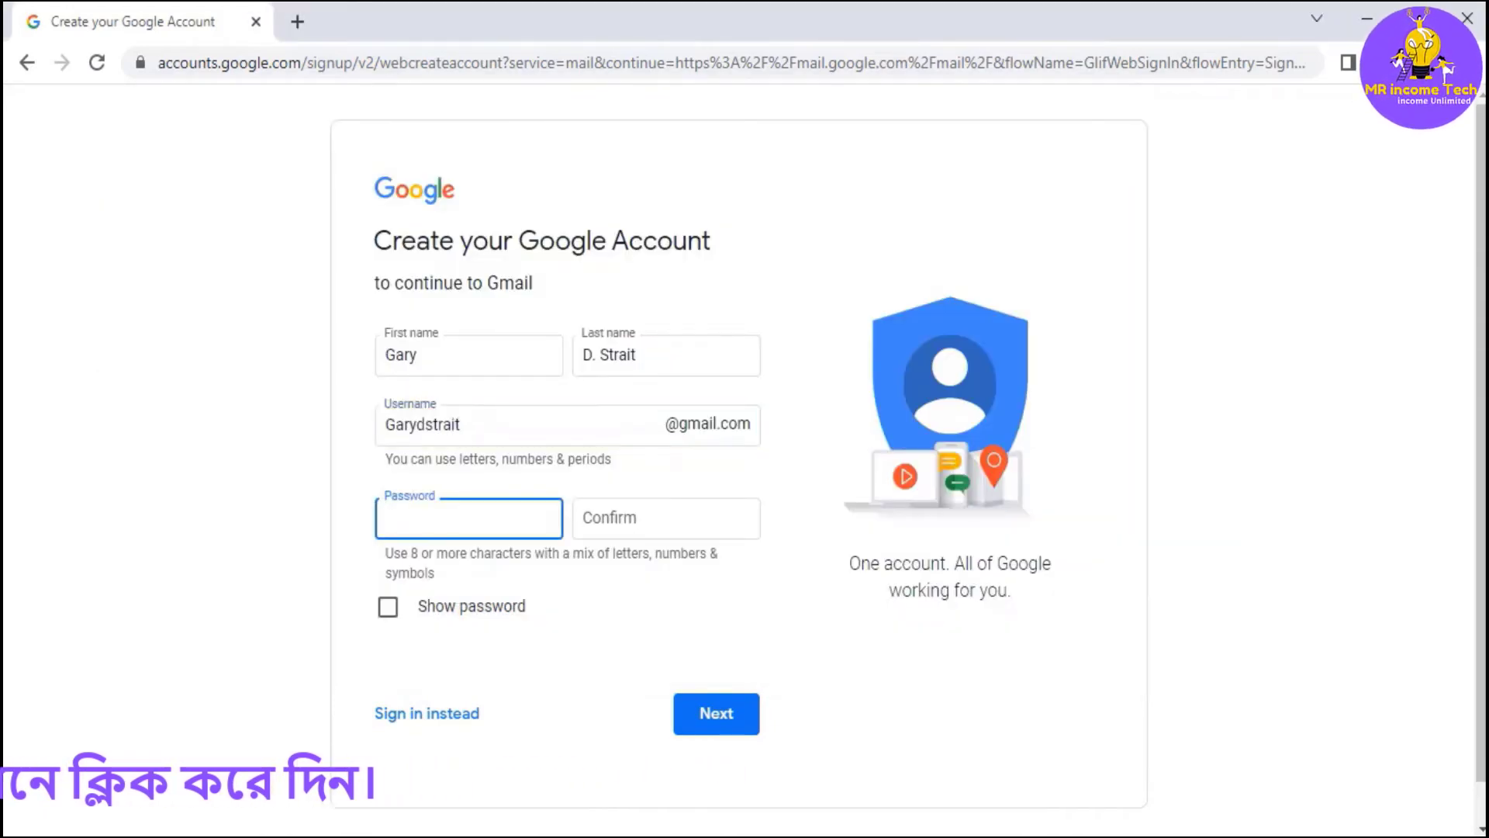
- Paste the drafted password into Password and Confirm, then submit the sign-up form
{"action": "key", "text": "ctrl+v"}
{"action": "key", "text": "Tab"}
{"action": "key", "text": "ctrl+v"}
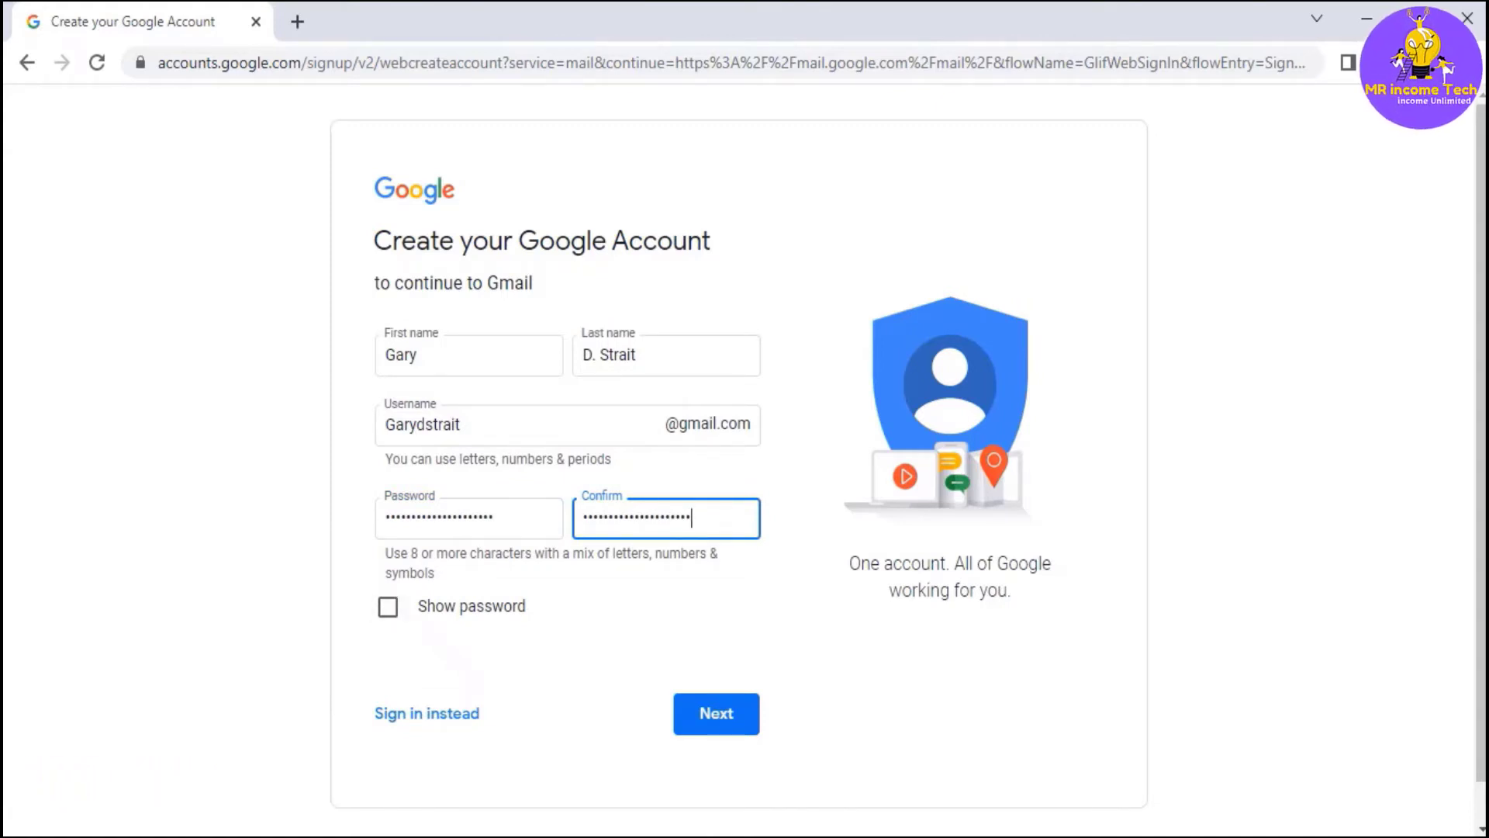
{"action": "key", "text": "Return"}
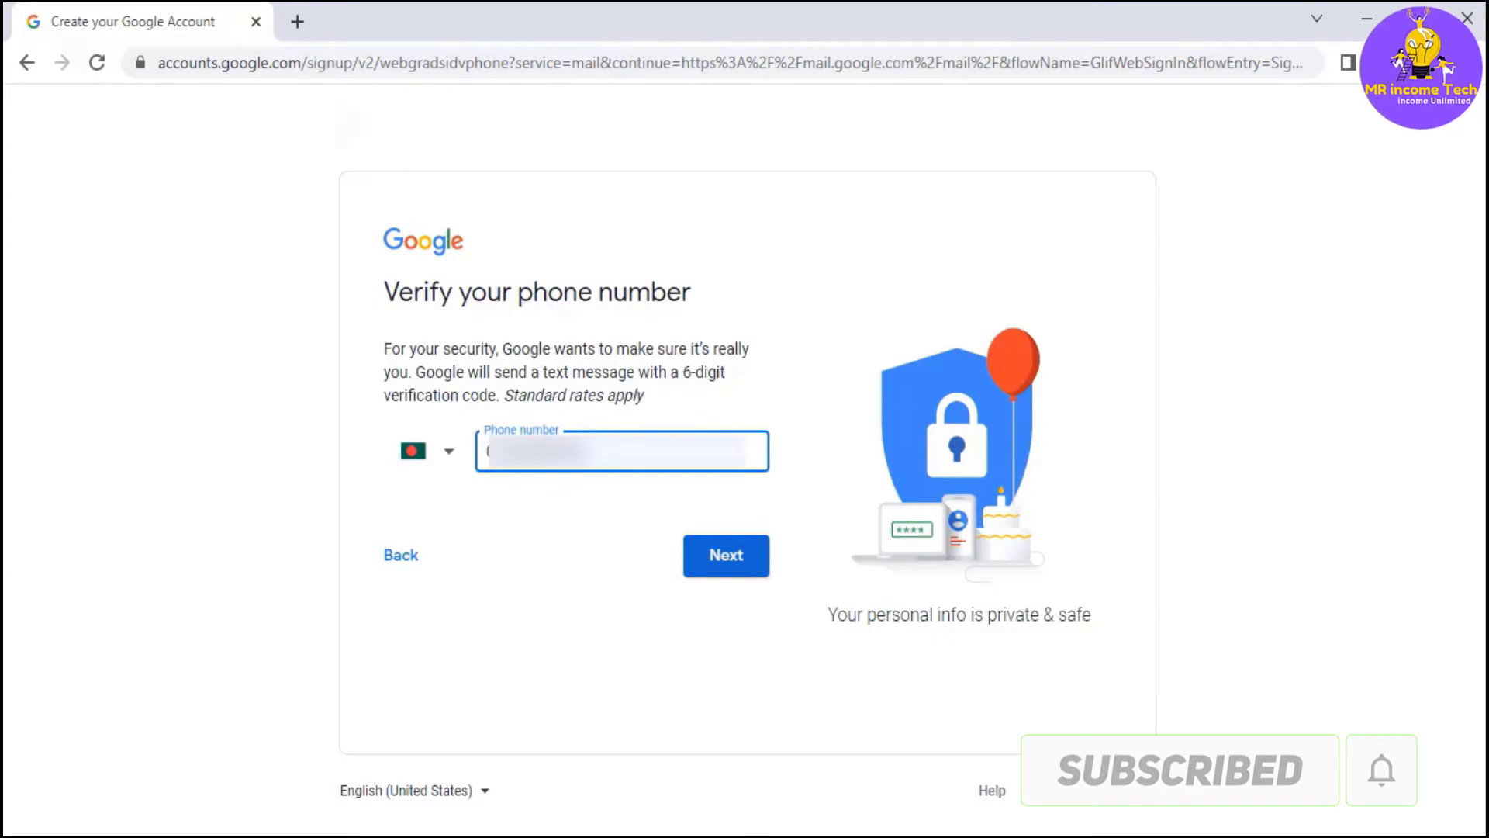
- Verify the phone number with the texted verification code
{"action": "left_click", "coordinate": [726, 555]}
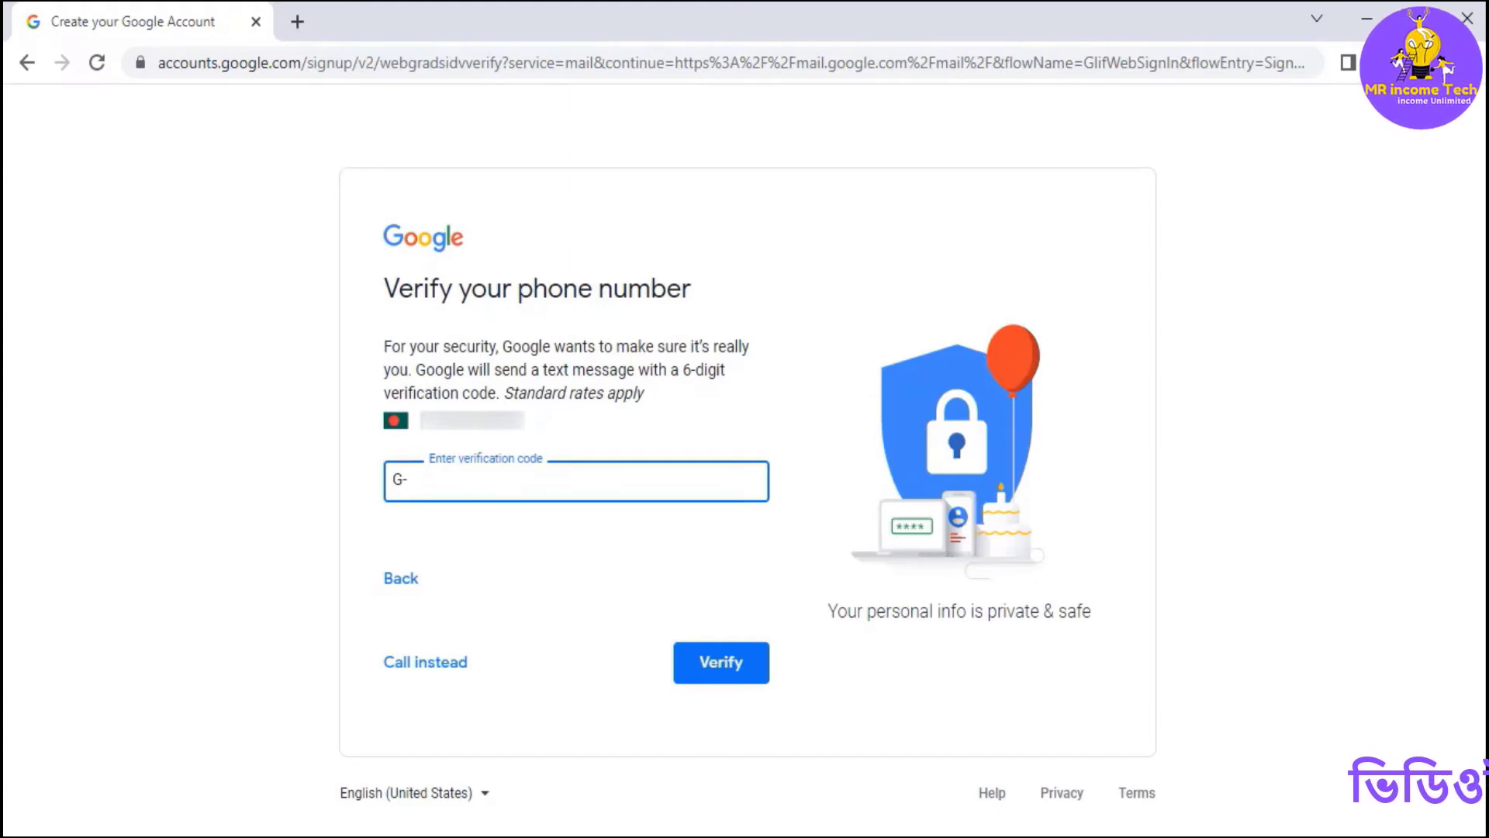
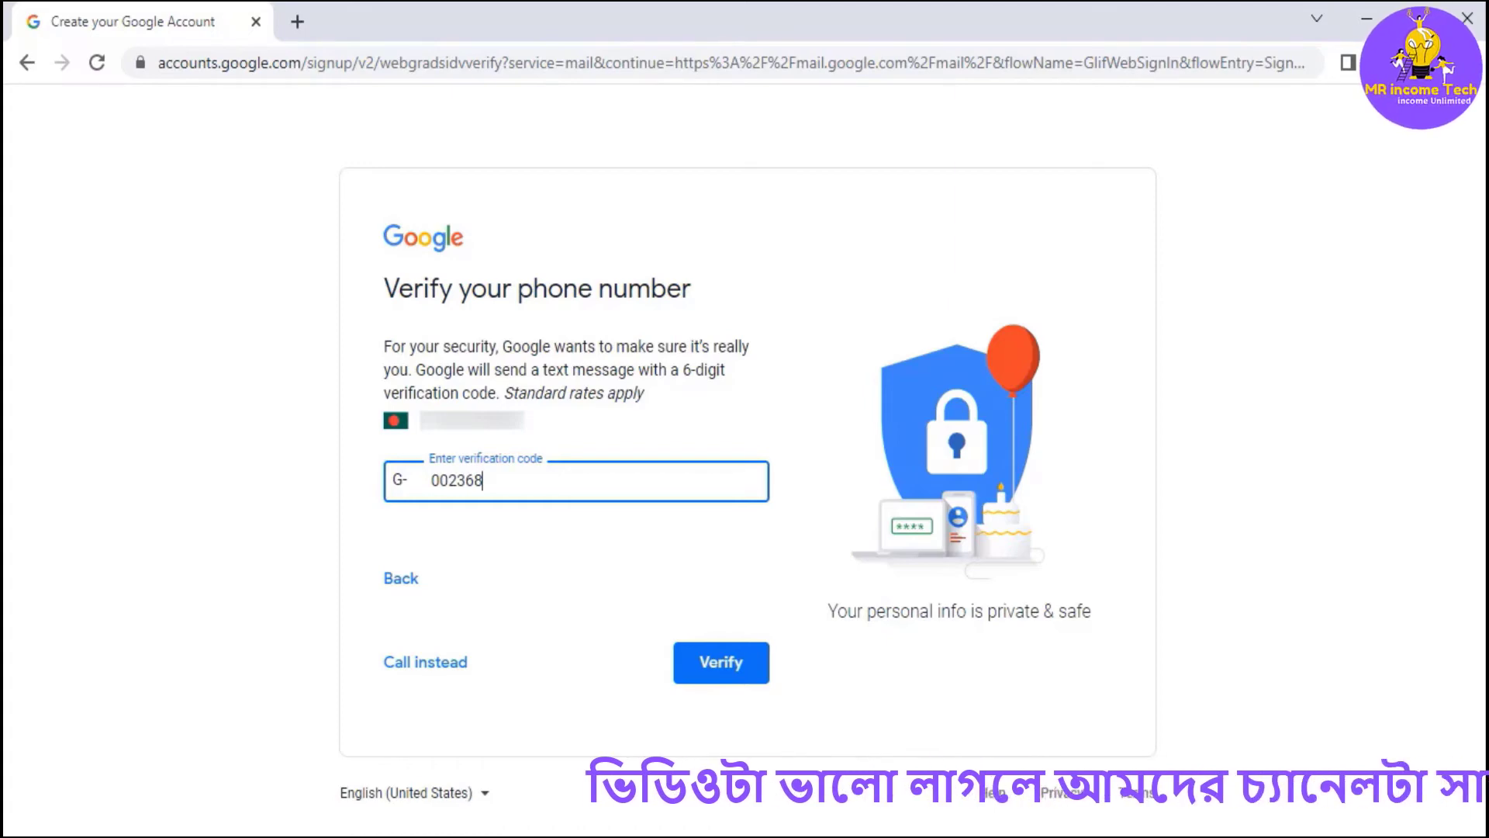
{"action": "key", "text": "Return"}
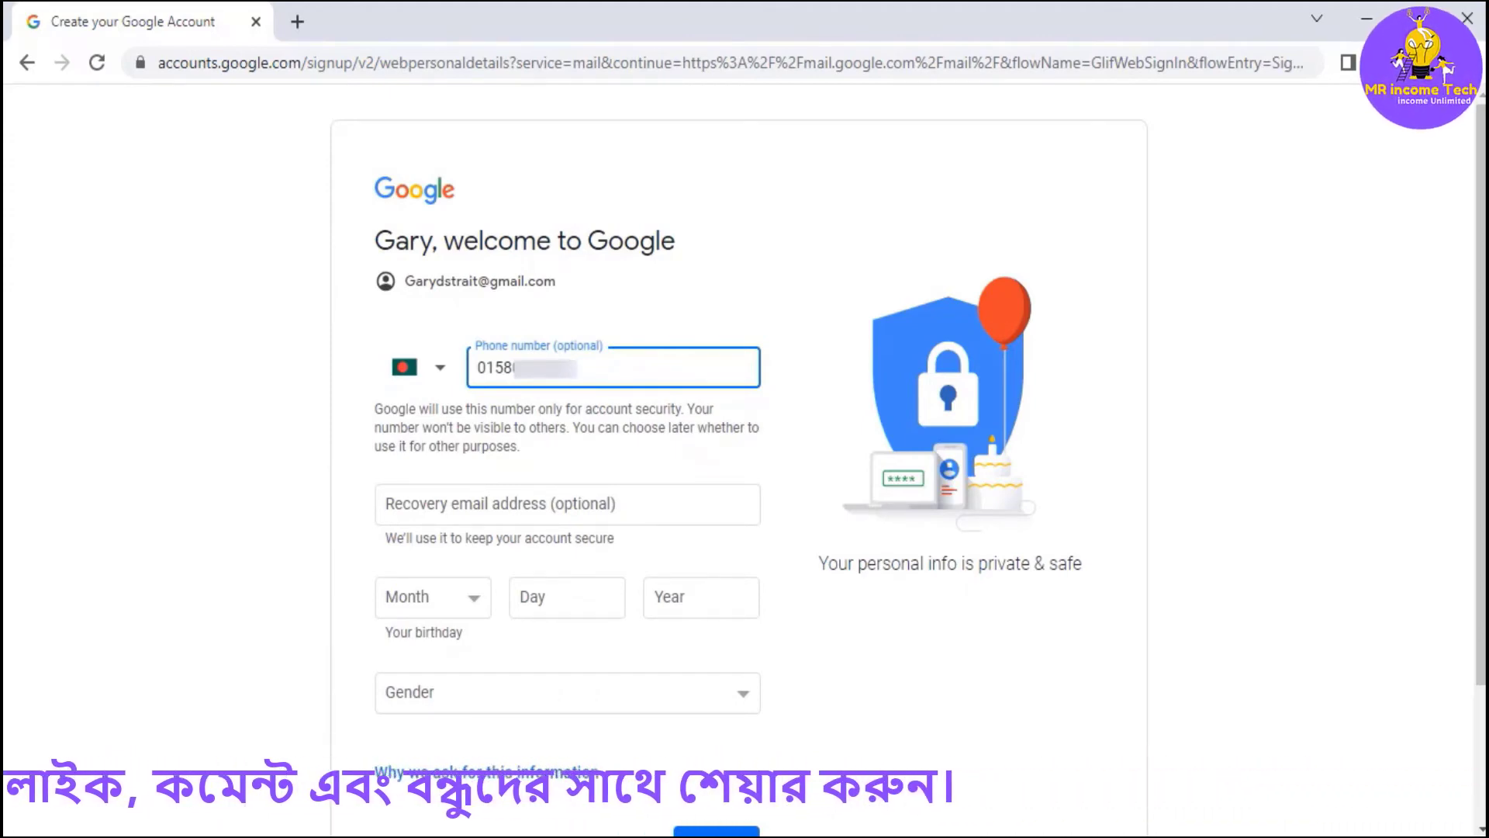
- Delete the prefilled phone number from the sign-up form
{"action": "key", "text": "alt+Tab"}
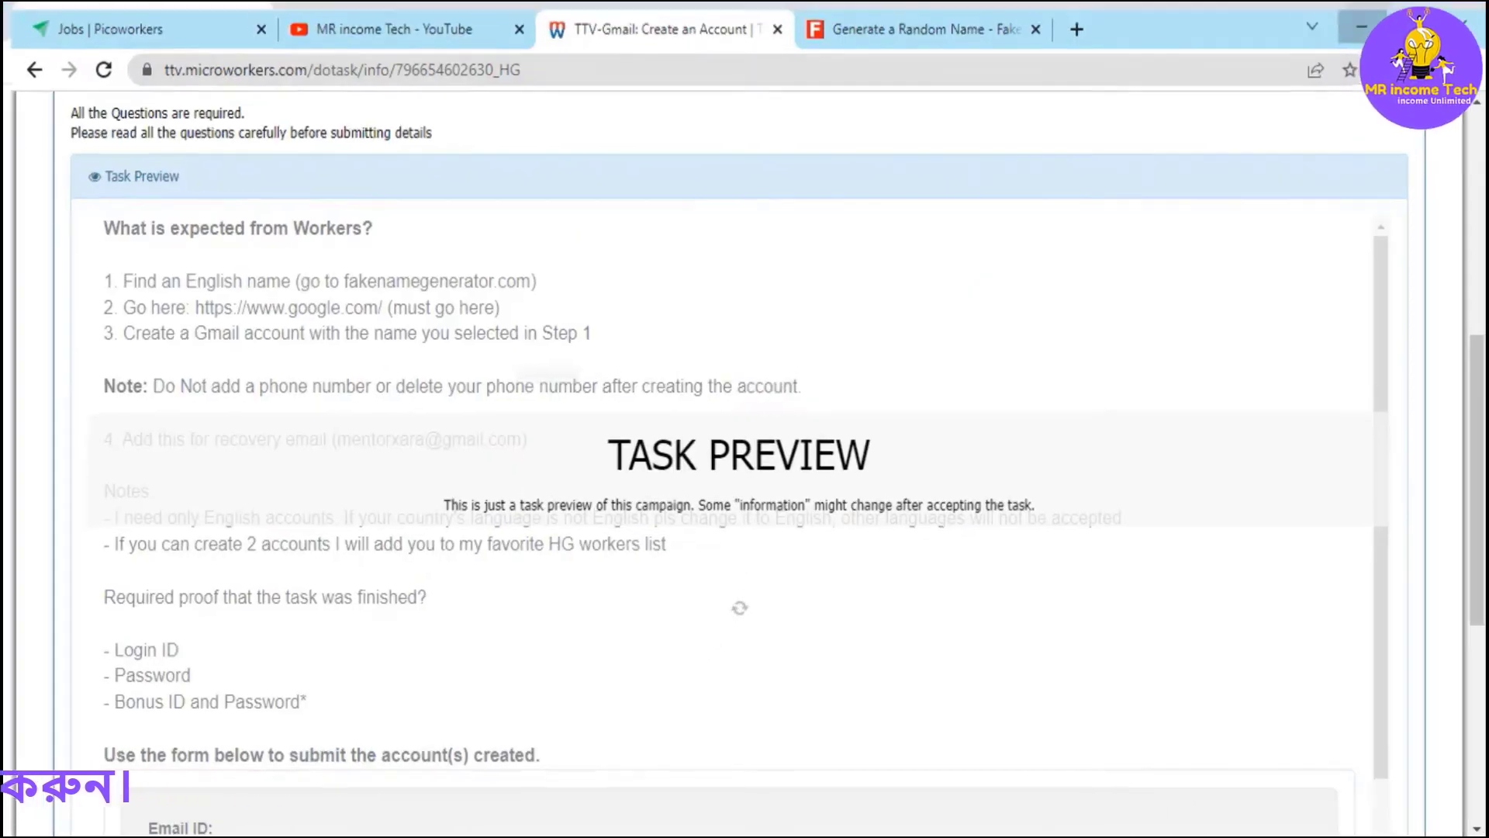
{"action": "key", "text": "ctrl+a"}
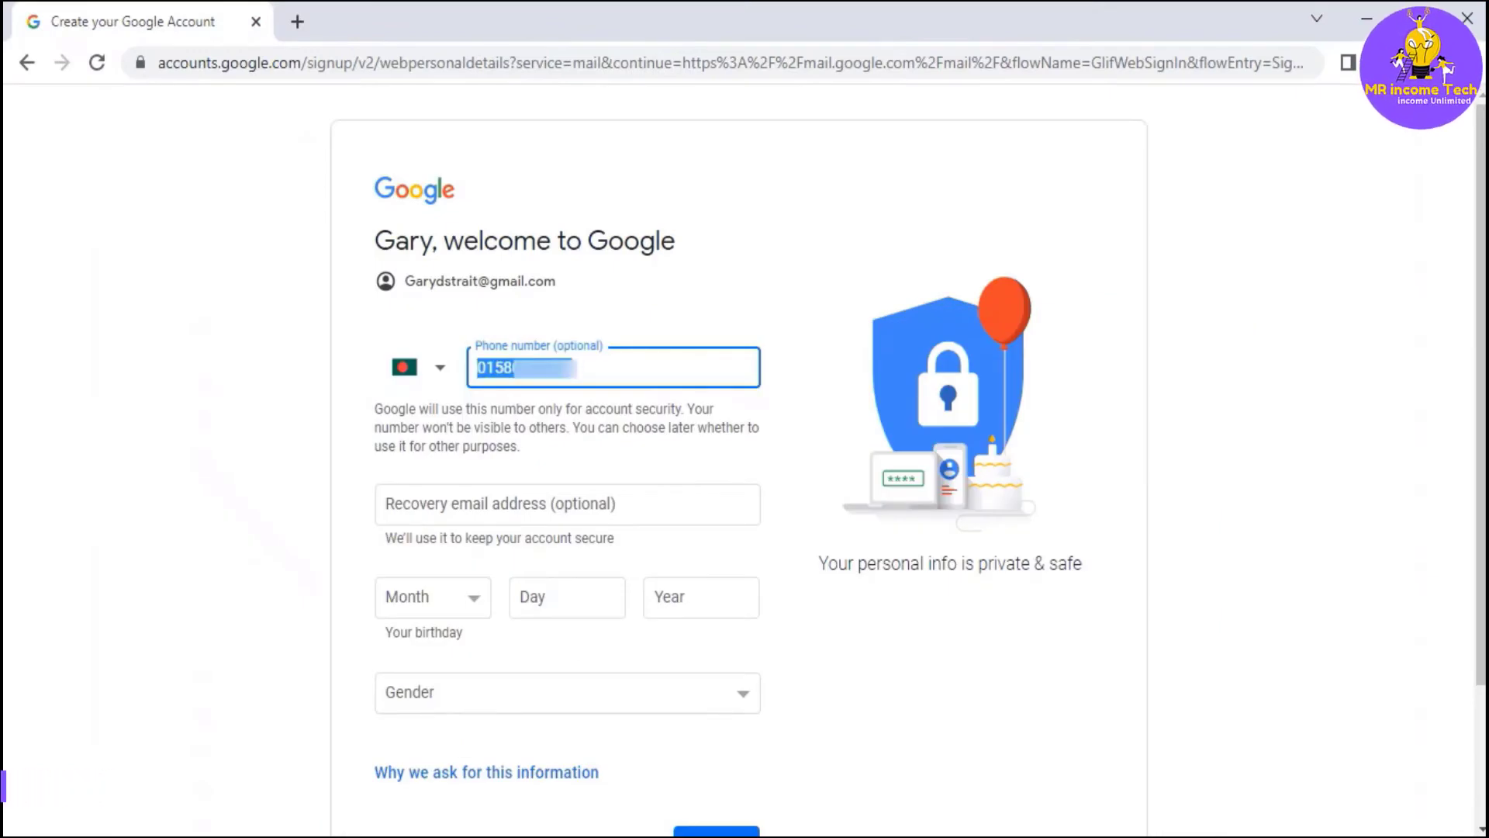
{"action": "key", "text": "BackSpace"}
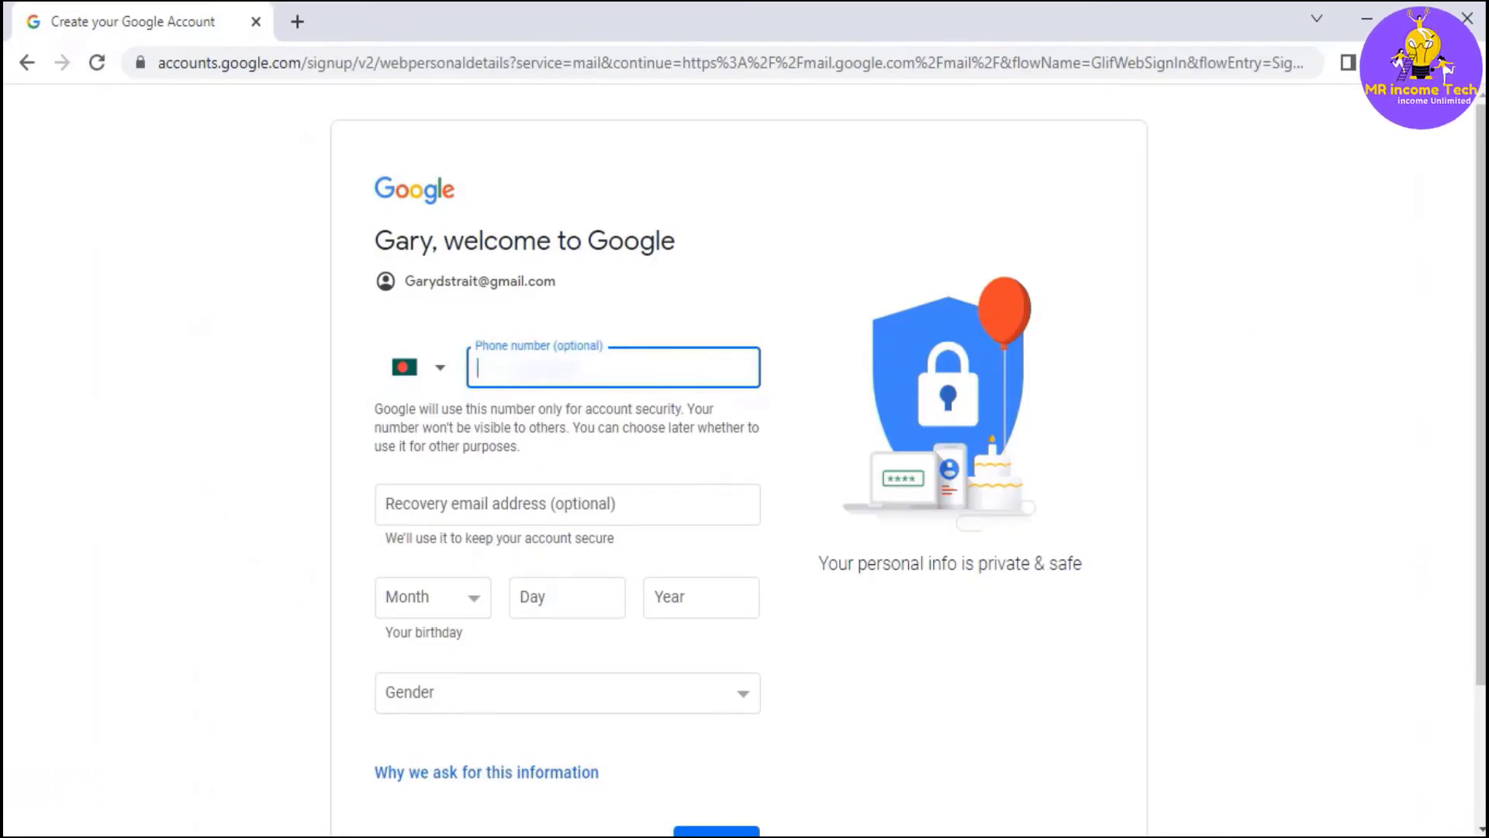
{"action": "left_click", "coordinate": [567, 504]}
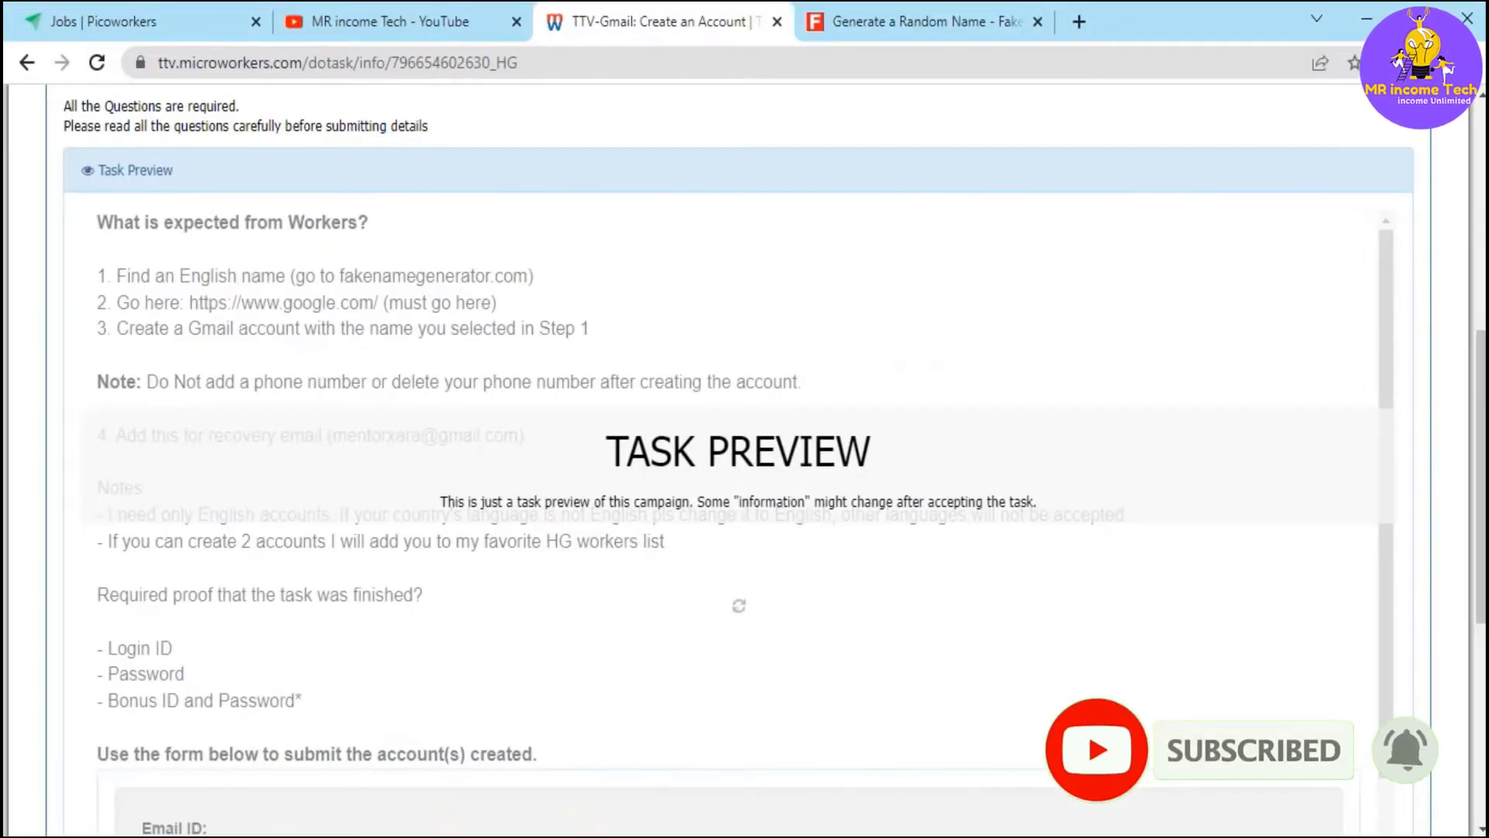
- Copy the recovery email address from item 4 of the Microworkers task instructions
{"action": "scroll", "coordinate": [737, 466], "scroll_direction": "down", "scroll_amount": 3}
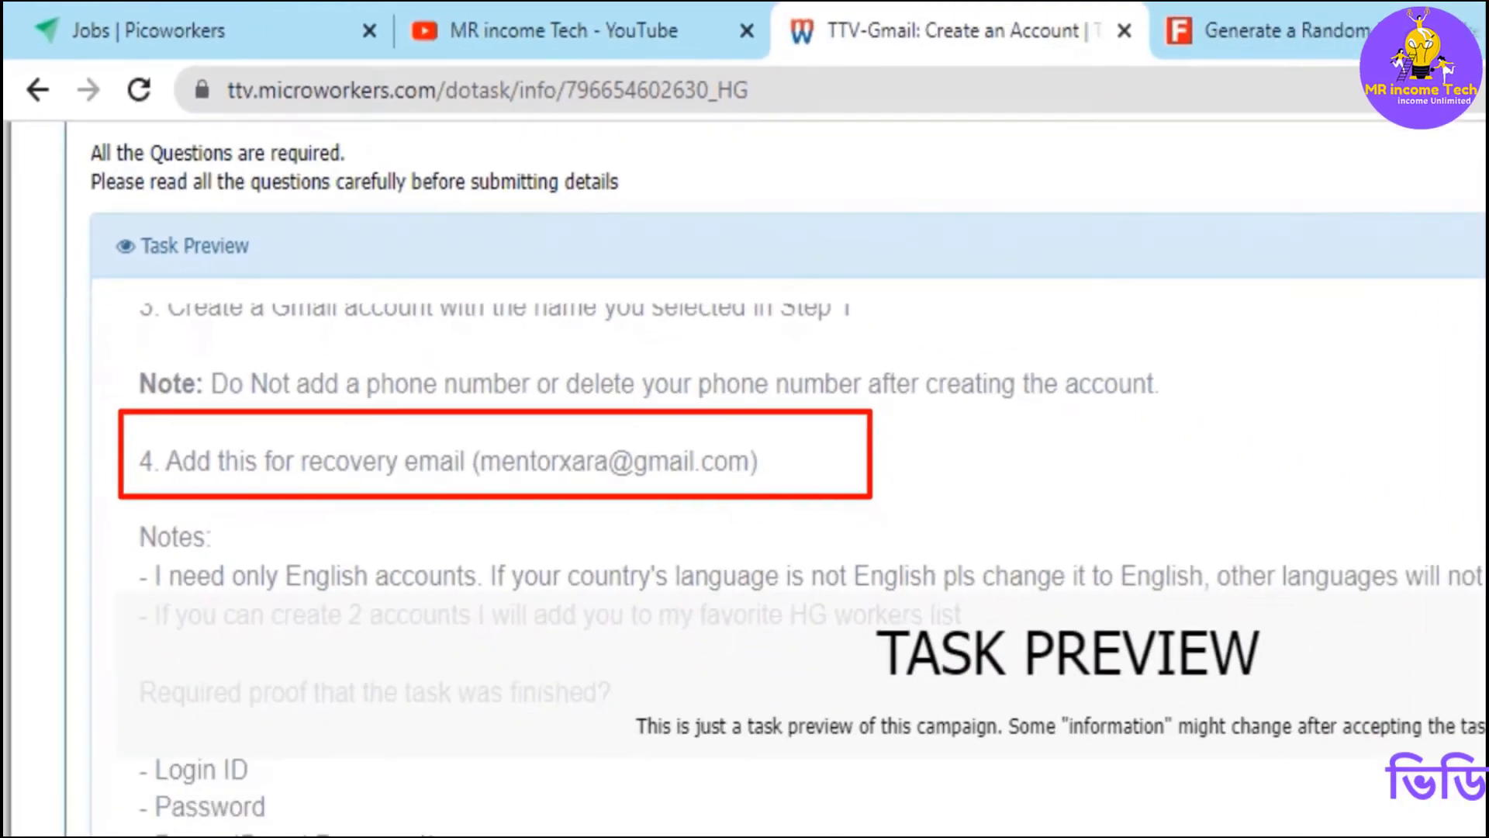
{"action": "left_click_drag", "start_coordinate": [673, 646], "coordinate": [1018, 644]}
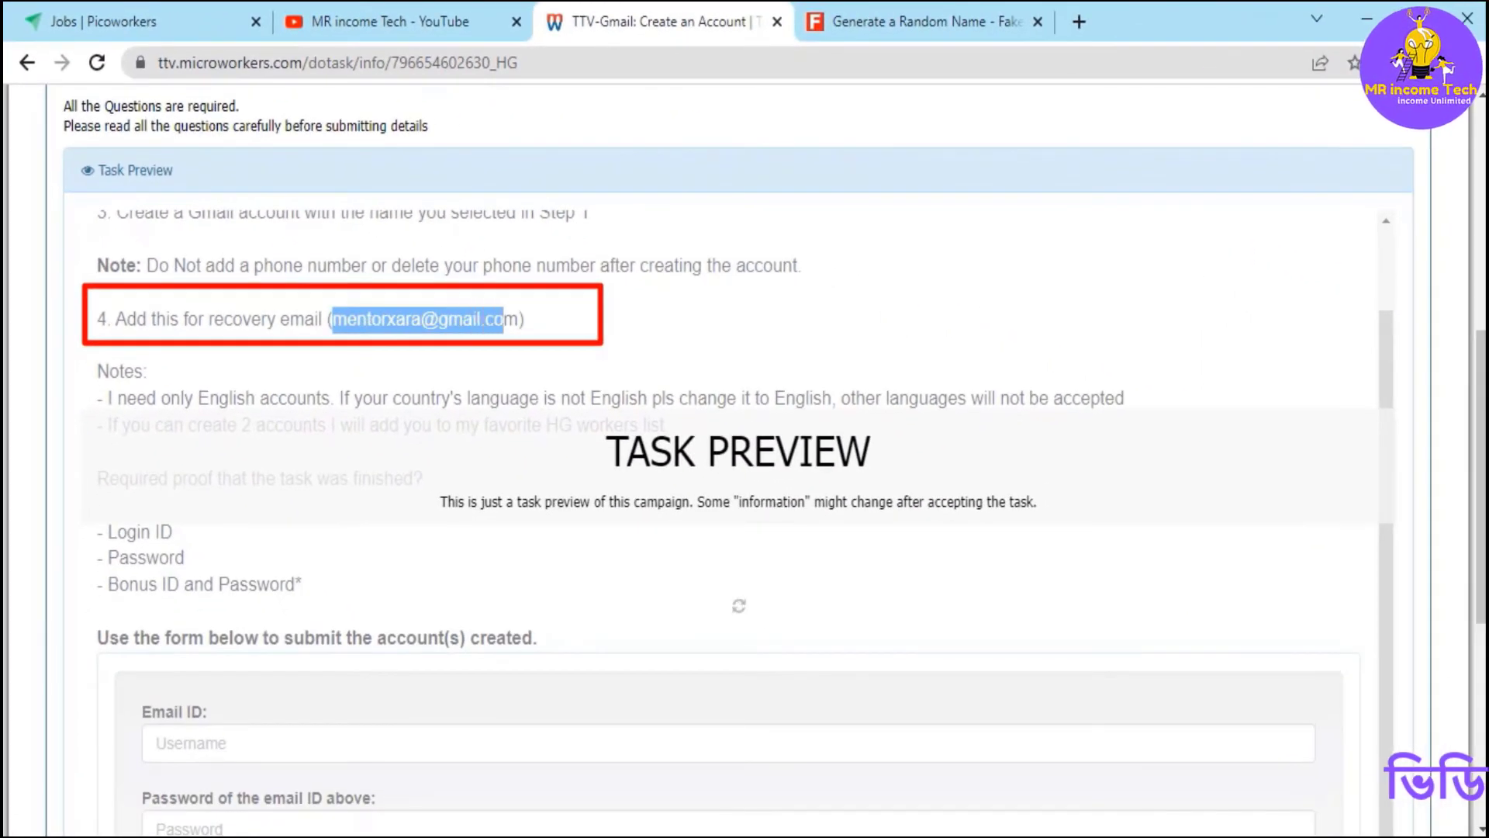
{"action": "left_click_drag", "start_coordinate": [505, 319], "coordinate": [517, 319]}
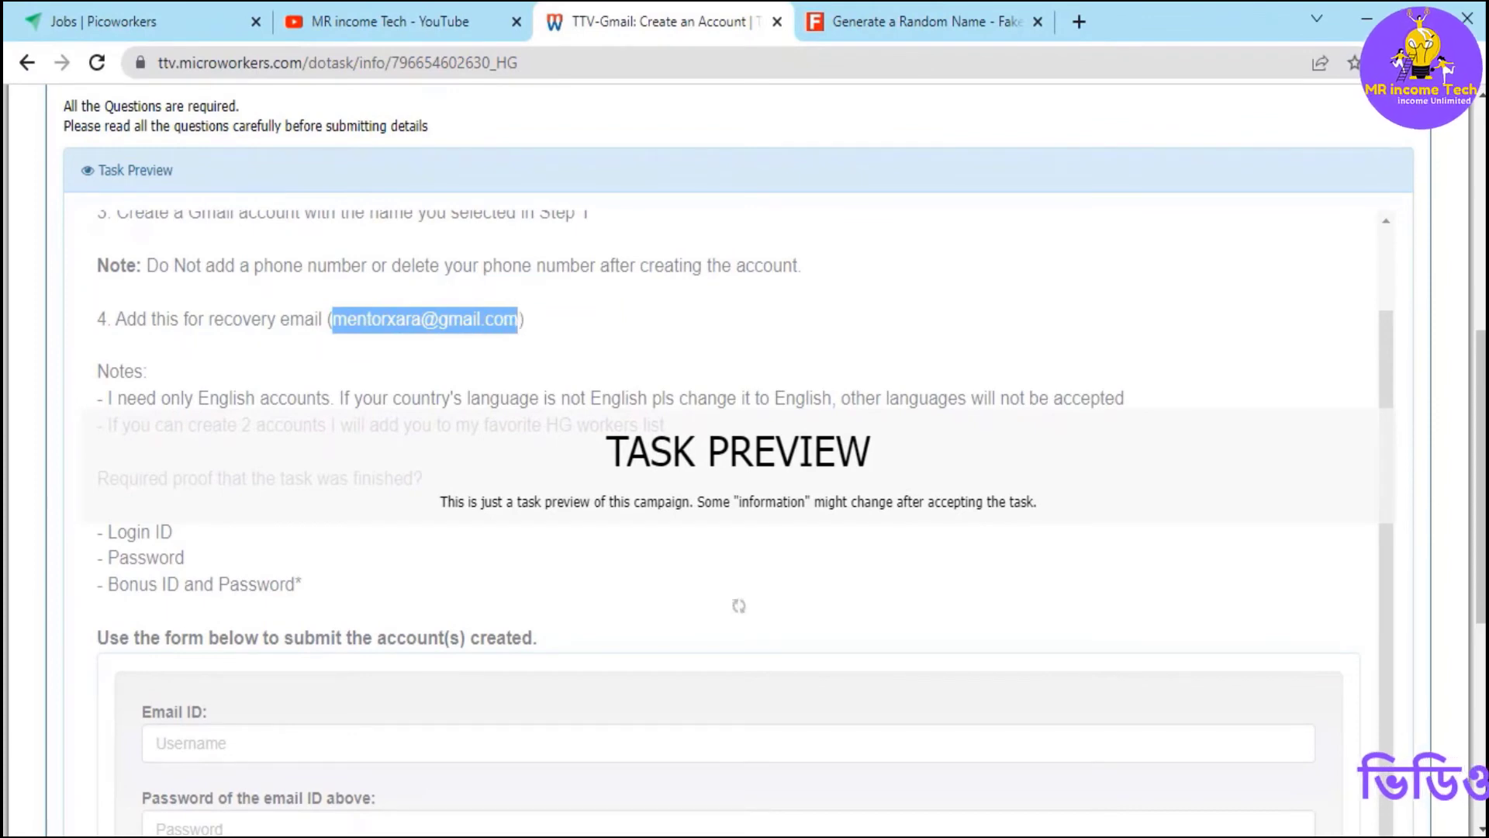
{"action": "key", "text": "alt+Tab"}
{"action": "left_click", "coordinate": [568, 505]}
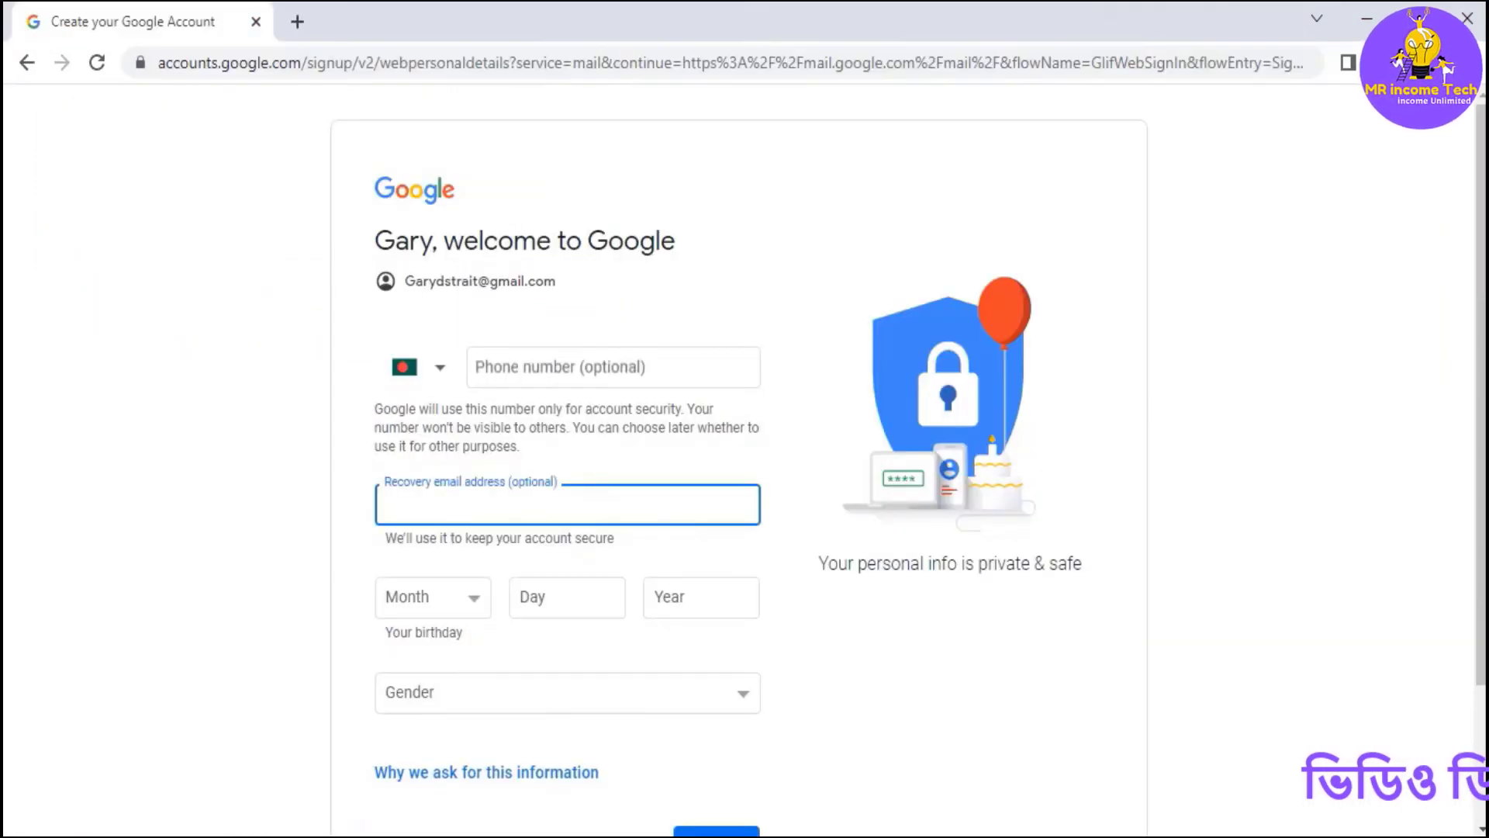
- Paste the recovery email, set the birthday to 12 September 2000 and the gender to Male
{"action": "key", "text": "ctrl+v"}
{"action": "left_click", "coordinate": [433, 597]}
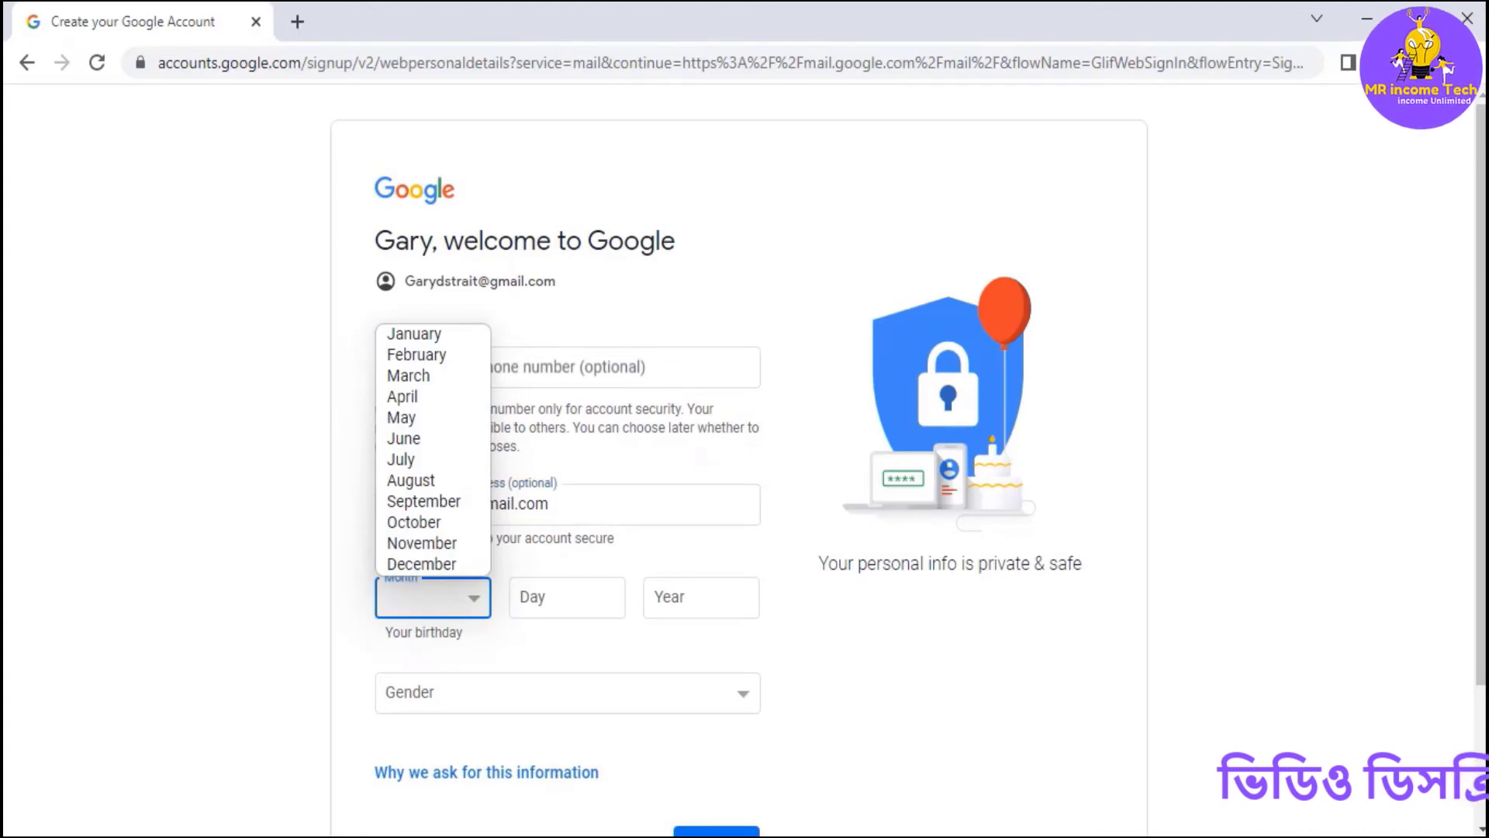
{"action": "left_click", "coordinate": [423, 501]}
{"action": "left_click", "coordinate": [567, 597]}
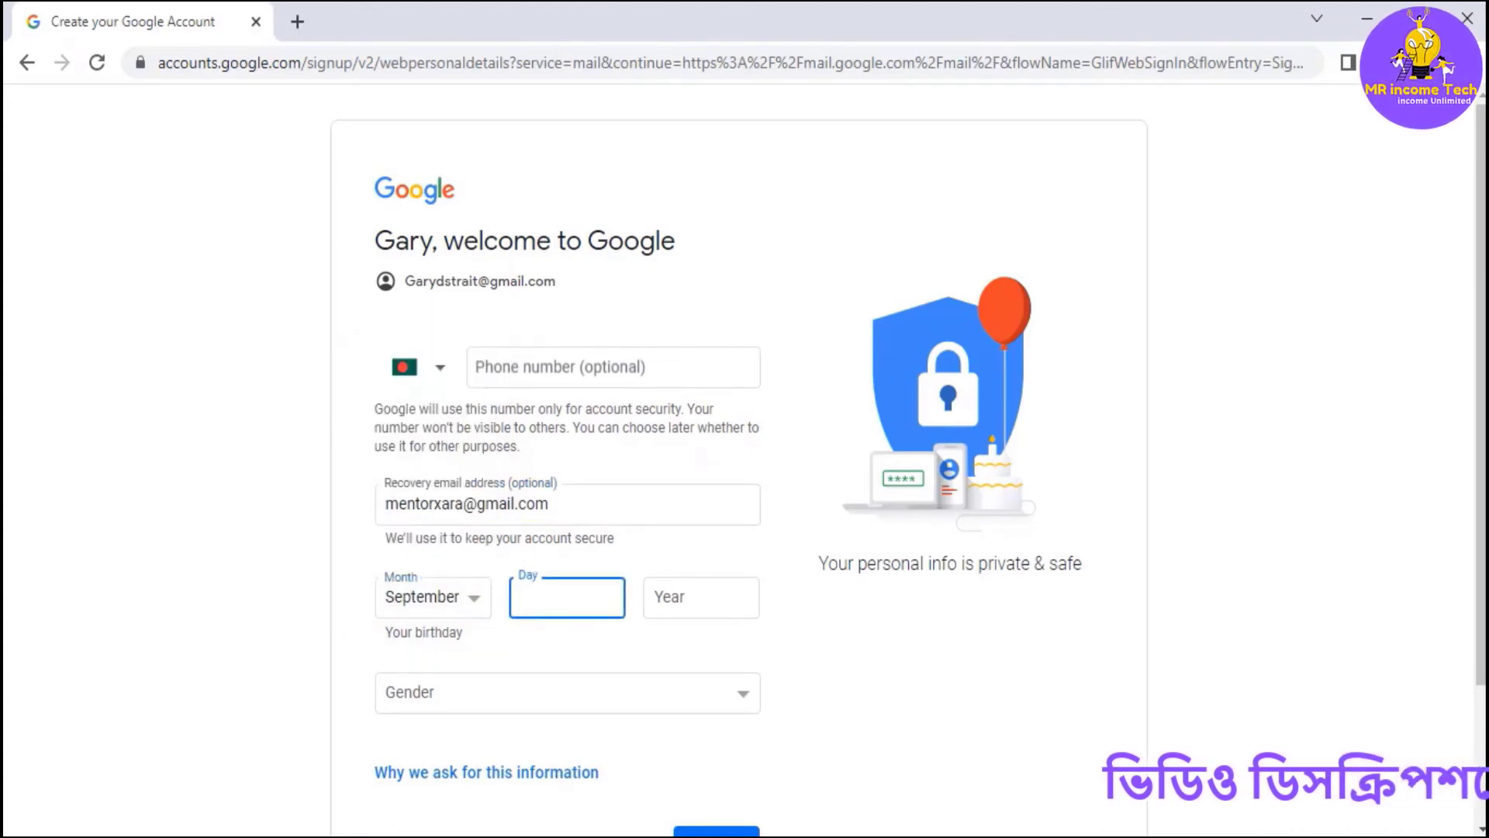
{"action": "type", "text": "12"}
{"action": "left_click", "coordinate": [683, 597]}
{"action": "type", "text": "2000"}
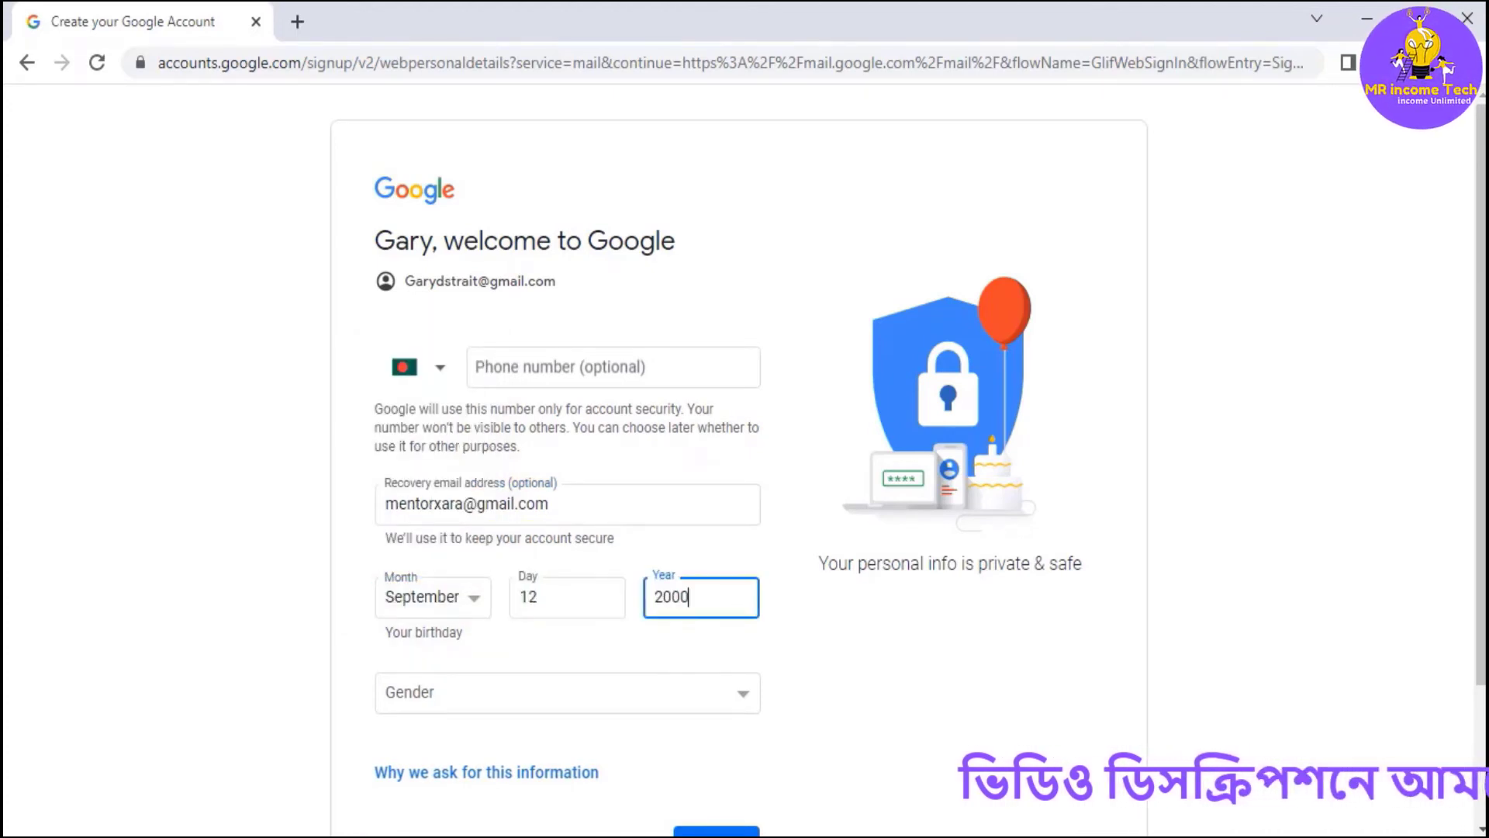
{"action": "left_click", "coordinate": [566, 692]}
{"action": "left_click", "coordinate": [404, 746]}
- Continue to the terms of service and agree to create the account
{"action": "scroll", "coordinate": [745, 465], "scroll_direction": "down", "scroll_amount": 2}
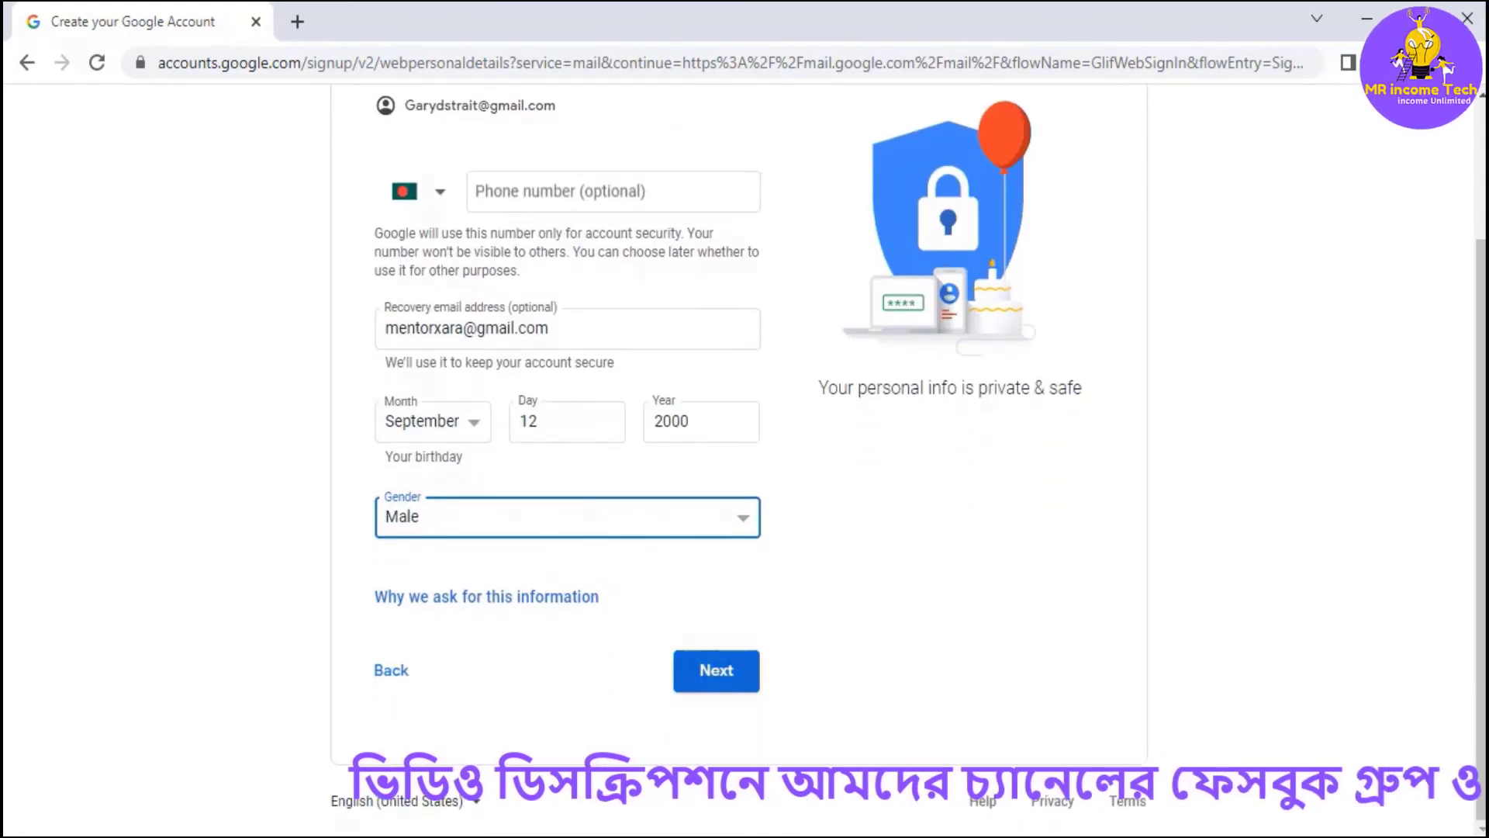
{"action": "left_click", "coordinate": [716, 670]}
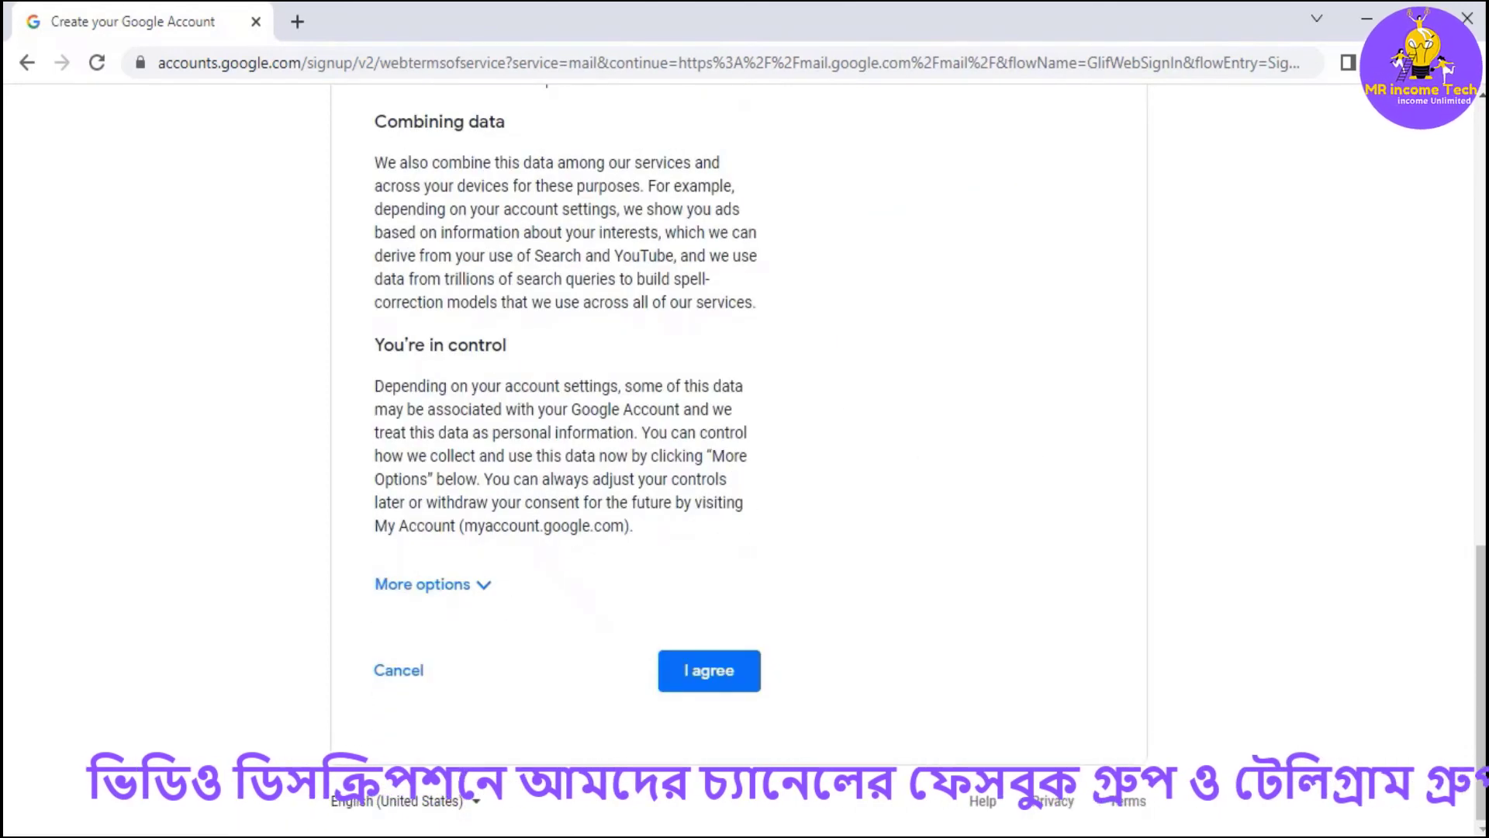
{"action": "left_click", "coordinate": [709, 670]}
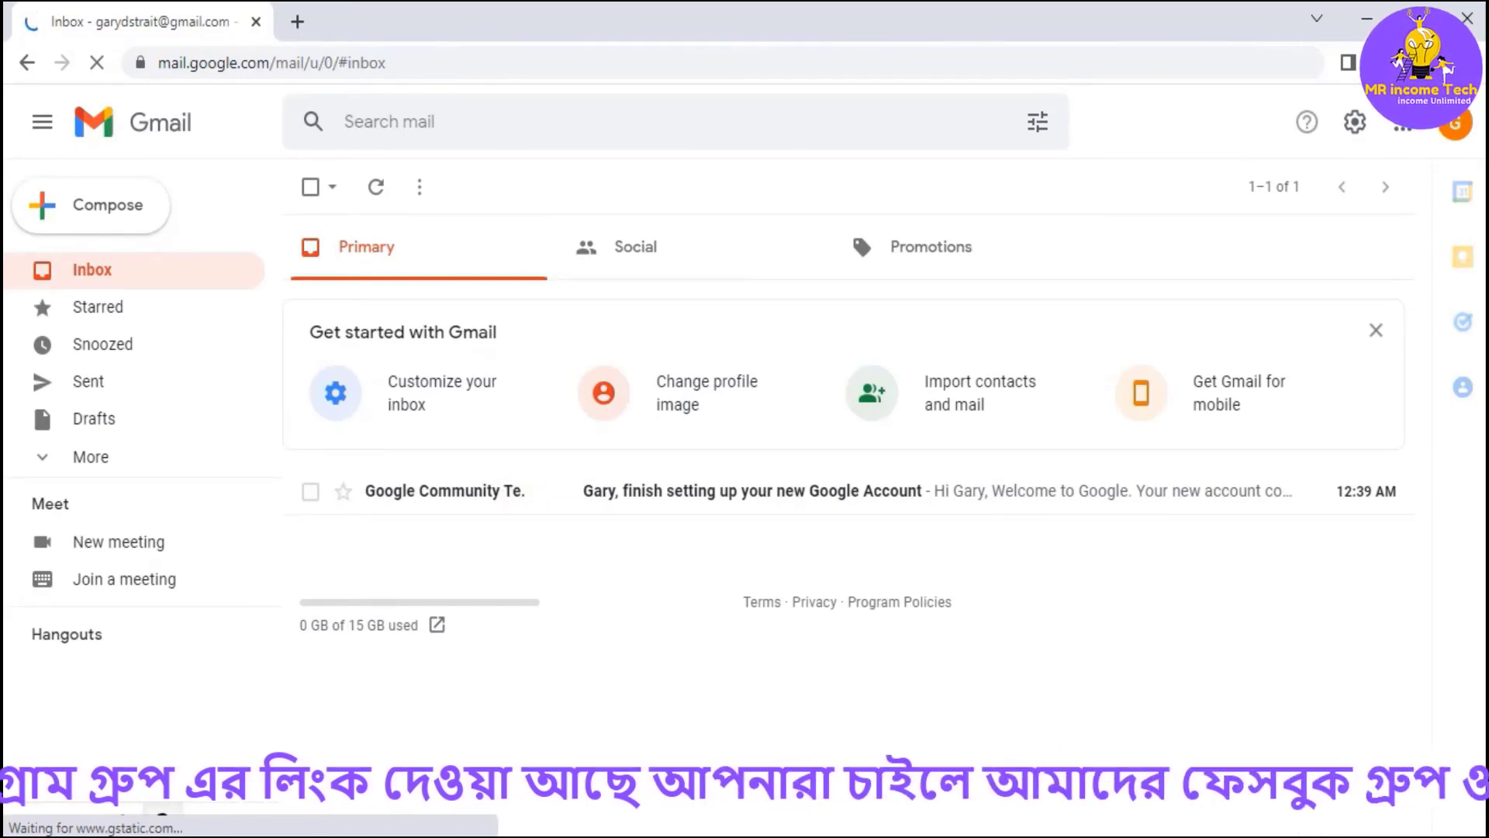
- Copy the new Gmail address from the account menu and paste it below the password in Notepad
{"action": "left_click", "coordinate": [1455, 122]}
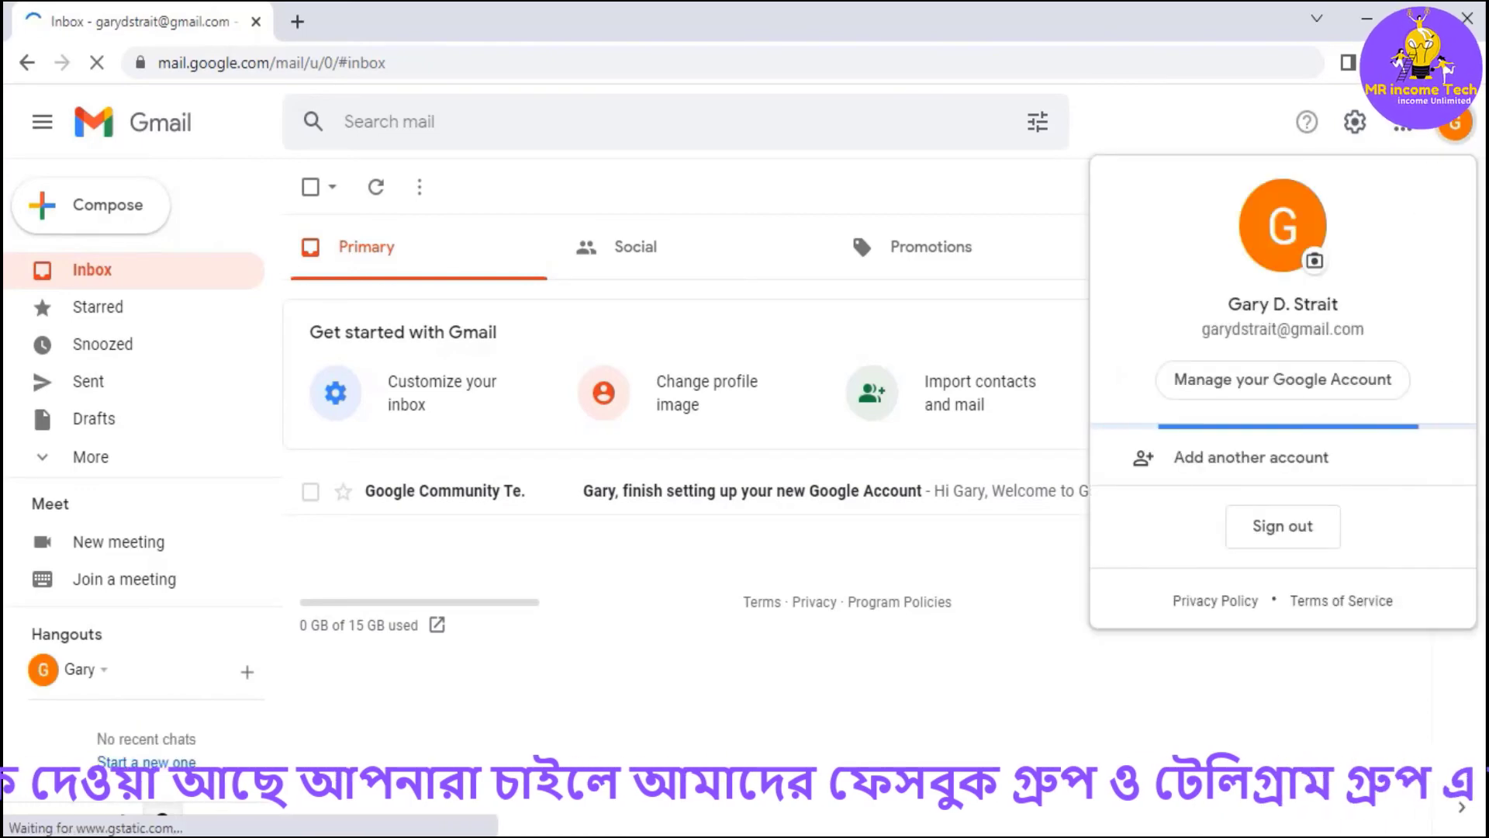
{"action": "triple_click", "coordinate": [1283, 329]}
{"action": "key", "text": "ctrl+c"}
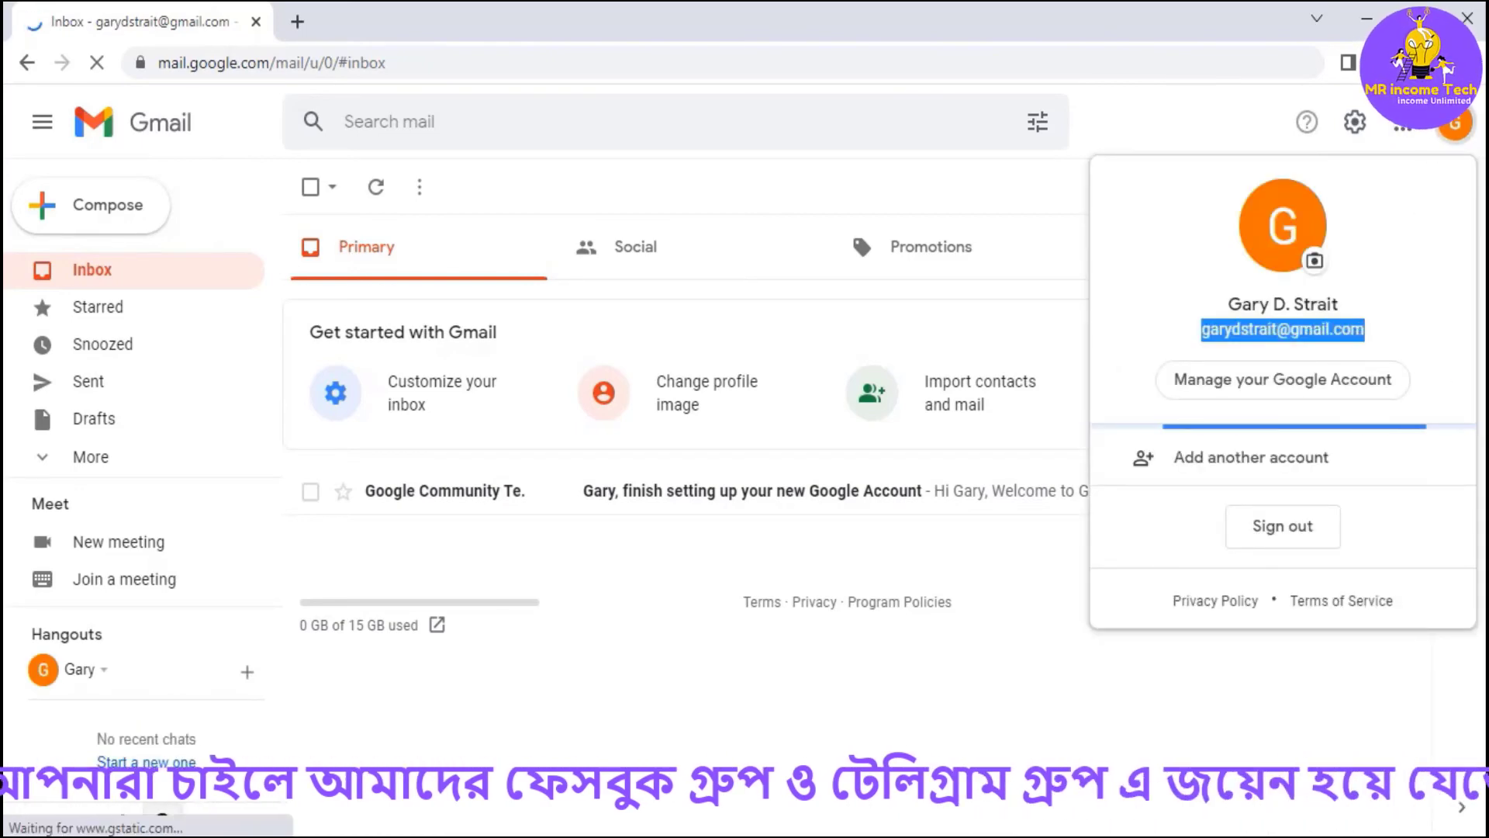
{"action": "key", "text": "alt+Tab"}
{"action": "key", "text": "End"}
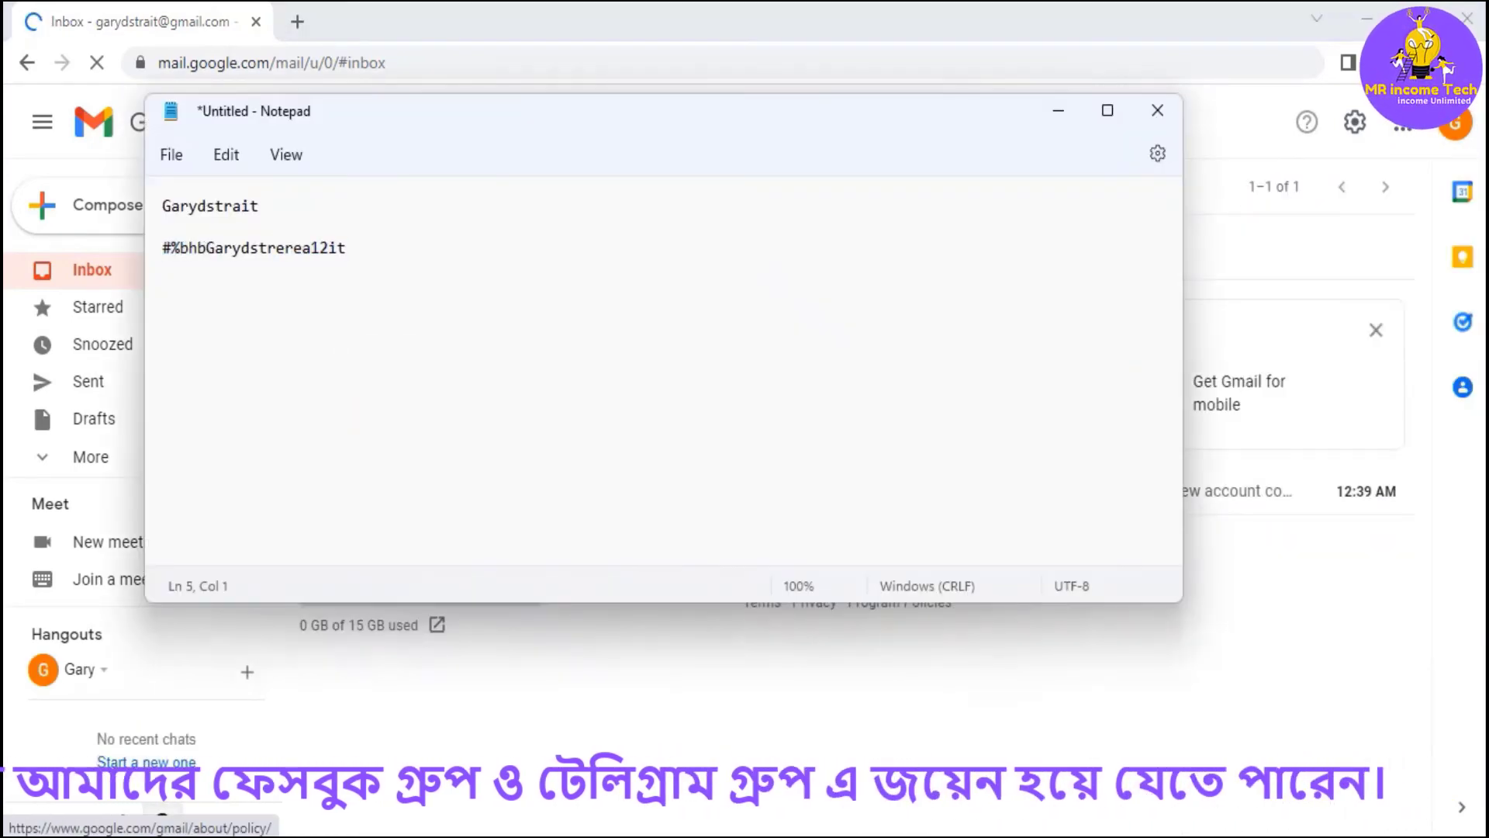
{"action": "key", "text": "Return"}
{"action": "key", "text": "Return"}
{"action": "key", "text": "ctrl+v"}
{"action": "double_click", "coordinate": [290, 290]}
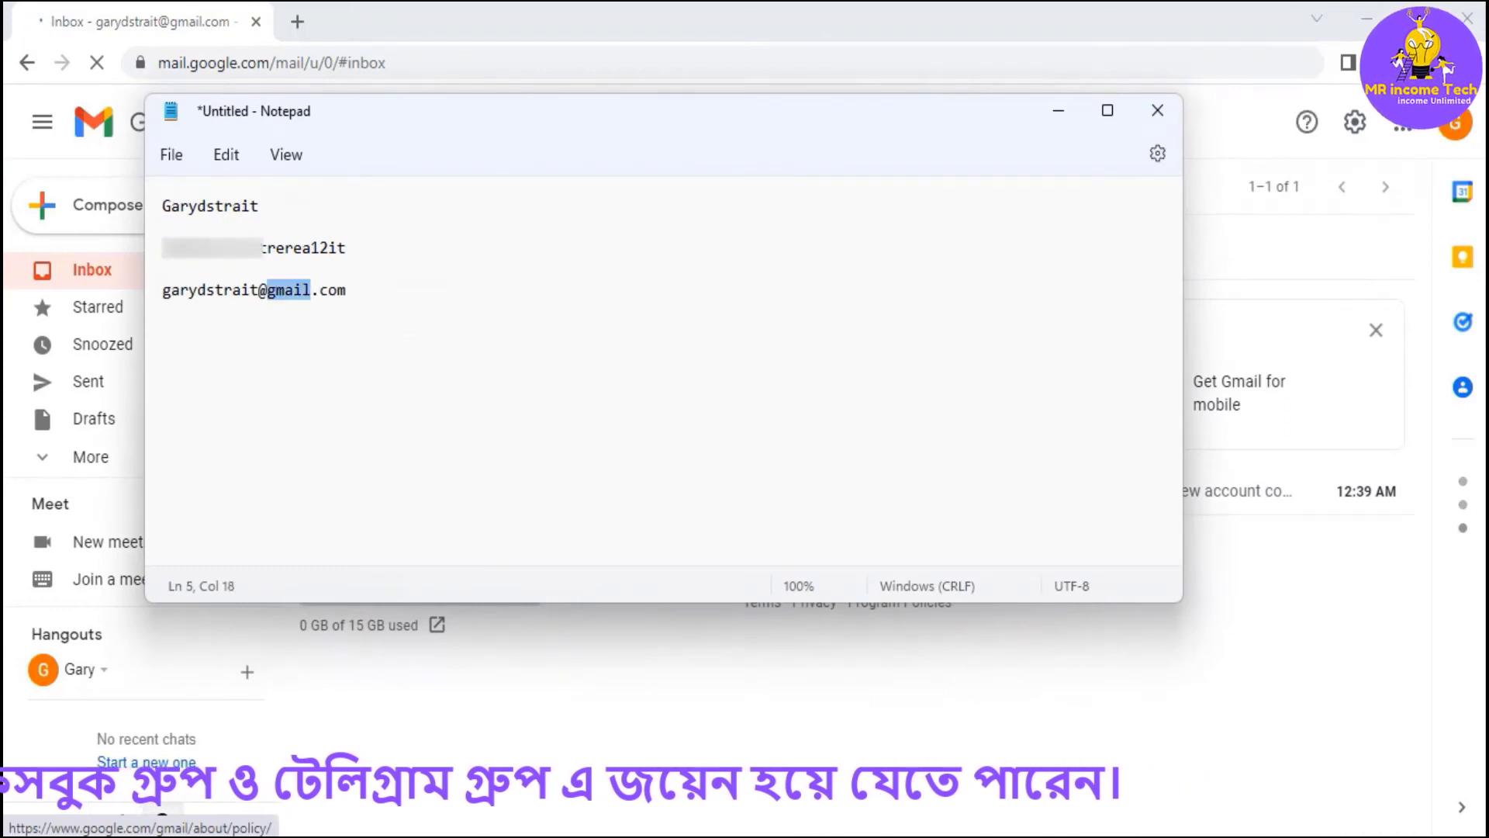
{"action": "double_click", "coordinate": [288, 249]}
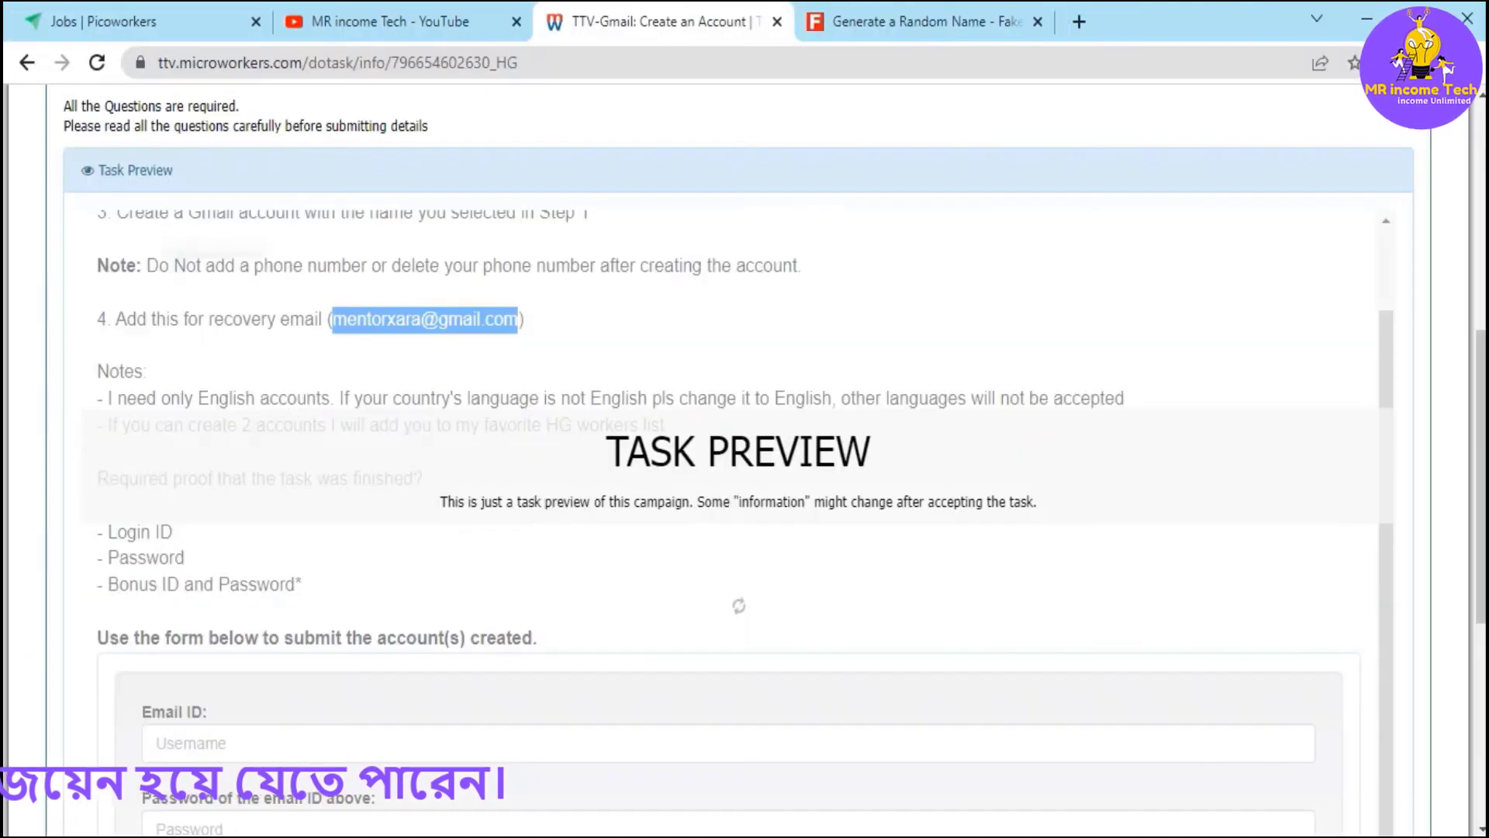
- Accept the Microworkers task and paste the new Gmail address into Email ID
{"action": "scroll", "coordinate": [745, 388], "scroll_direction": "down", "scroll_amount": 5}
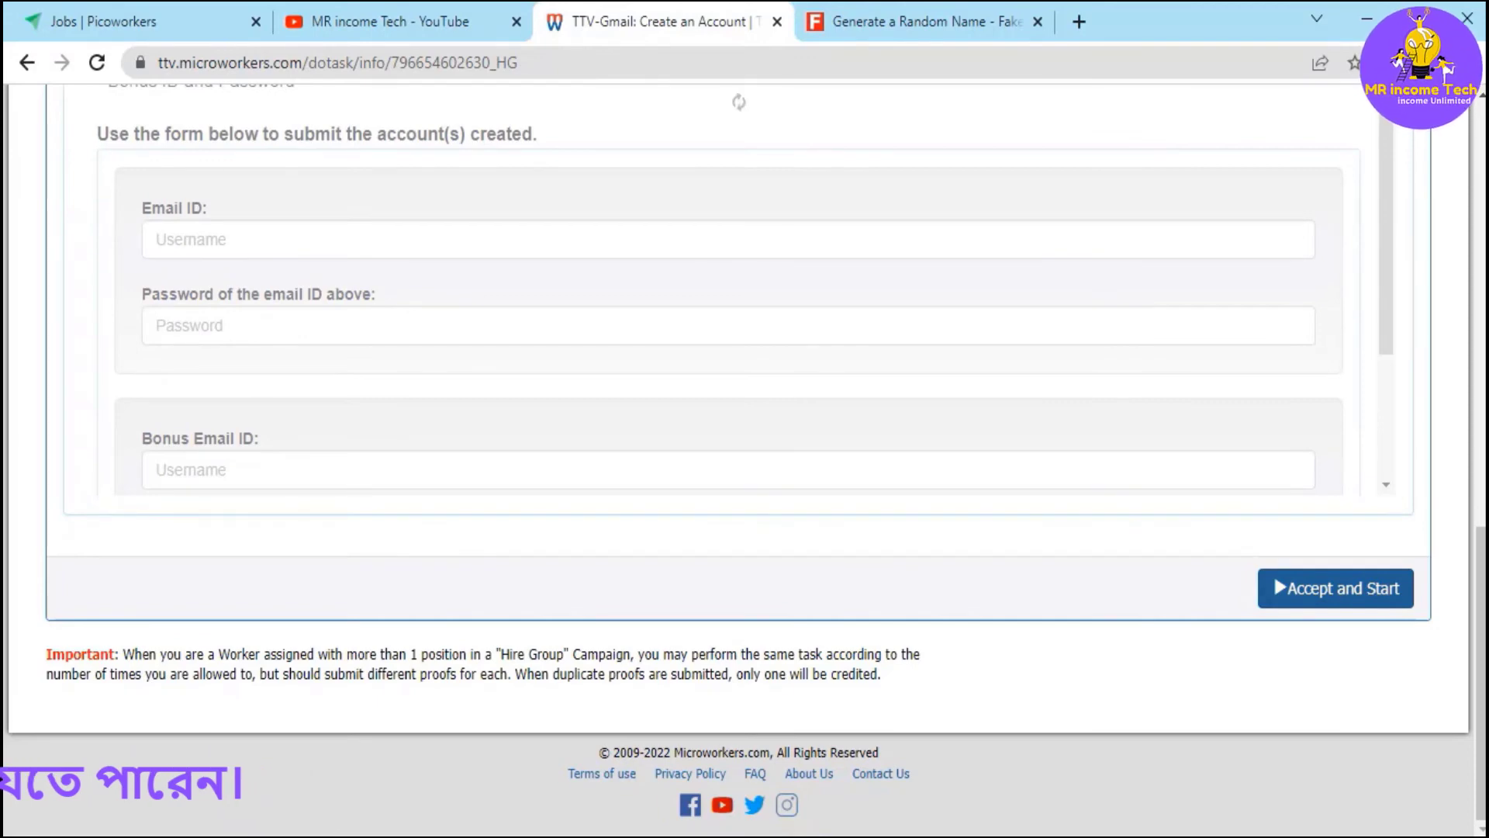
{"action": "left_click", "coordinate": [1335, 588]}
{"action": "scroll", "coordinate": [744, 466], "scroll_direction": "down", "scroll_amount": 5}
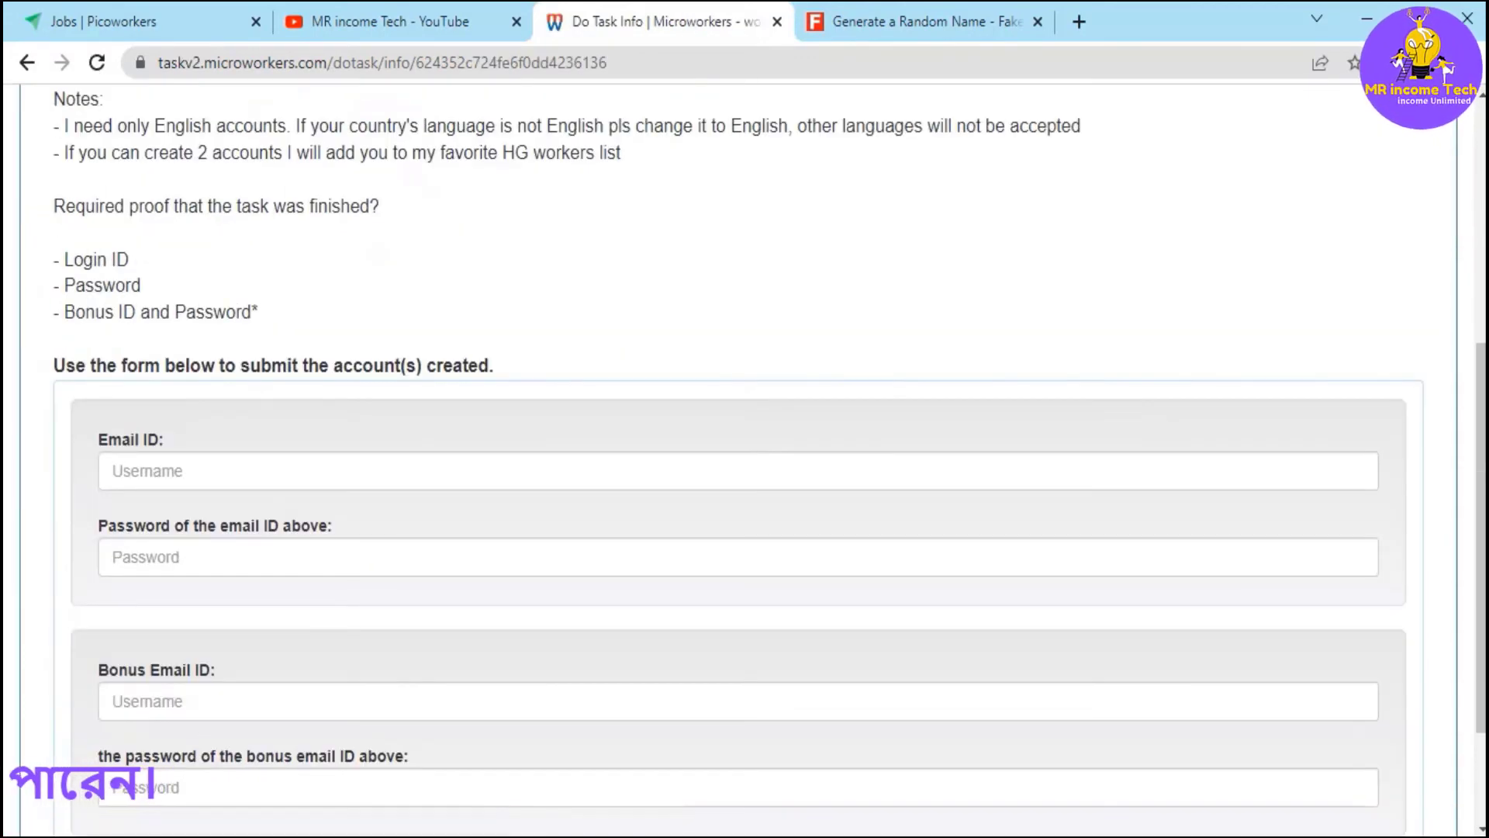
{"action": "scroll", "coordinate": [745, 465], "scroll_direction": "down", "scroll_amount": 2}
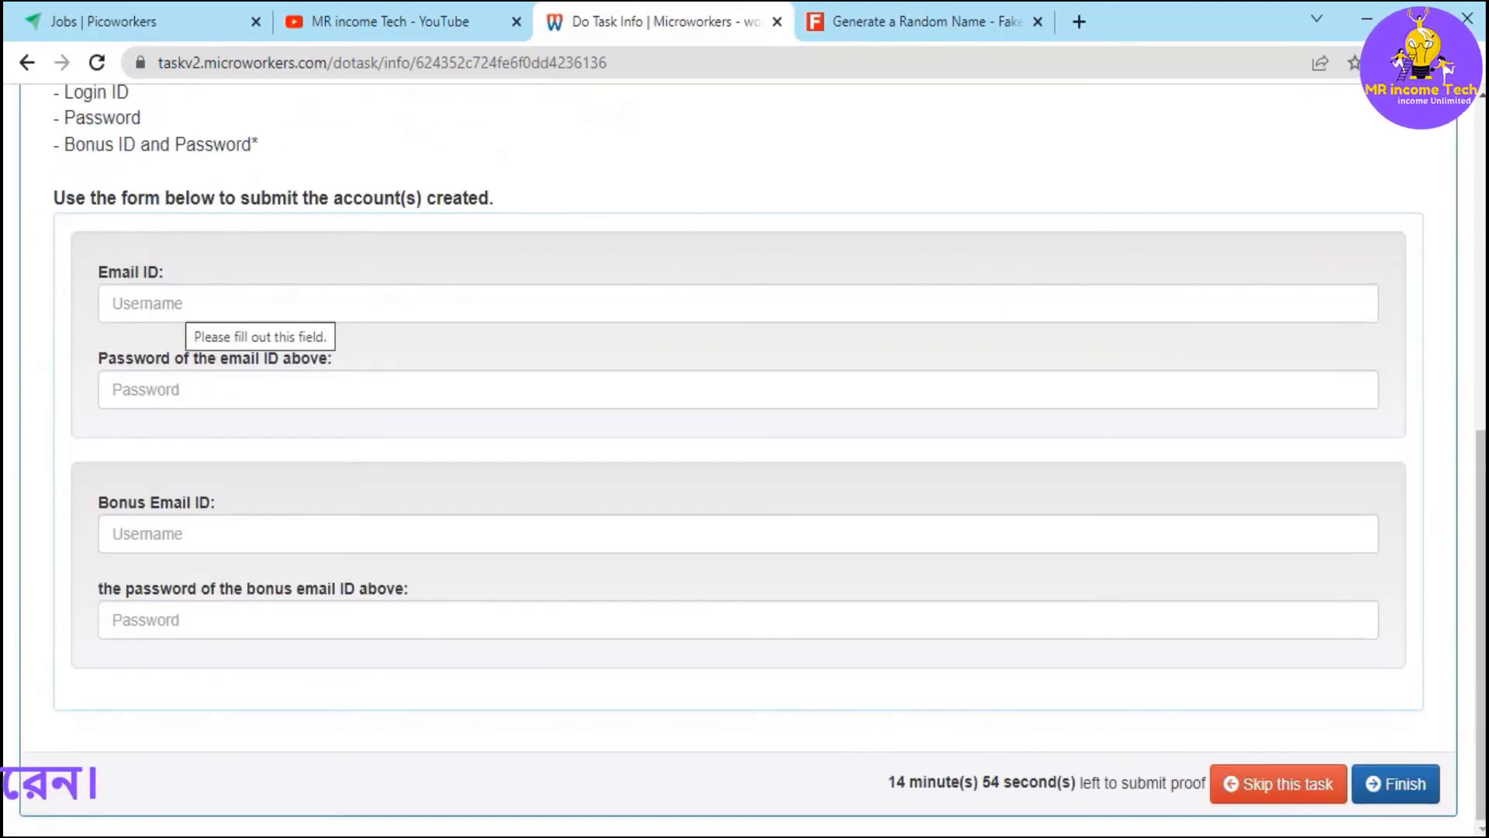
{"action": "left_click", "coordinate": [178, 304]}
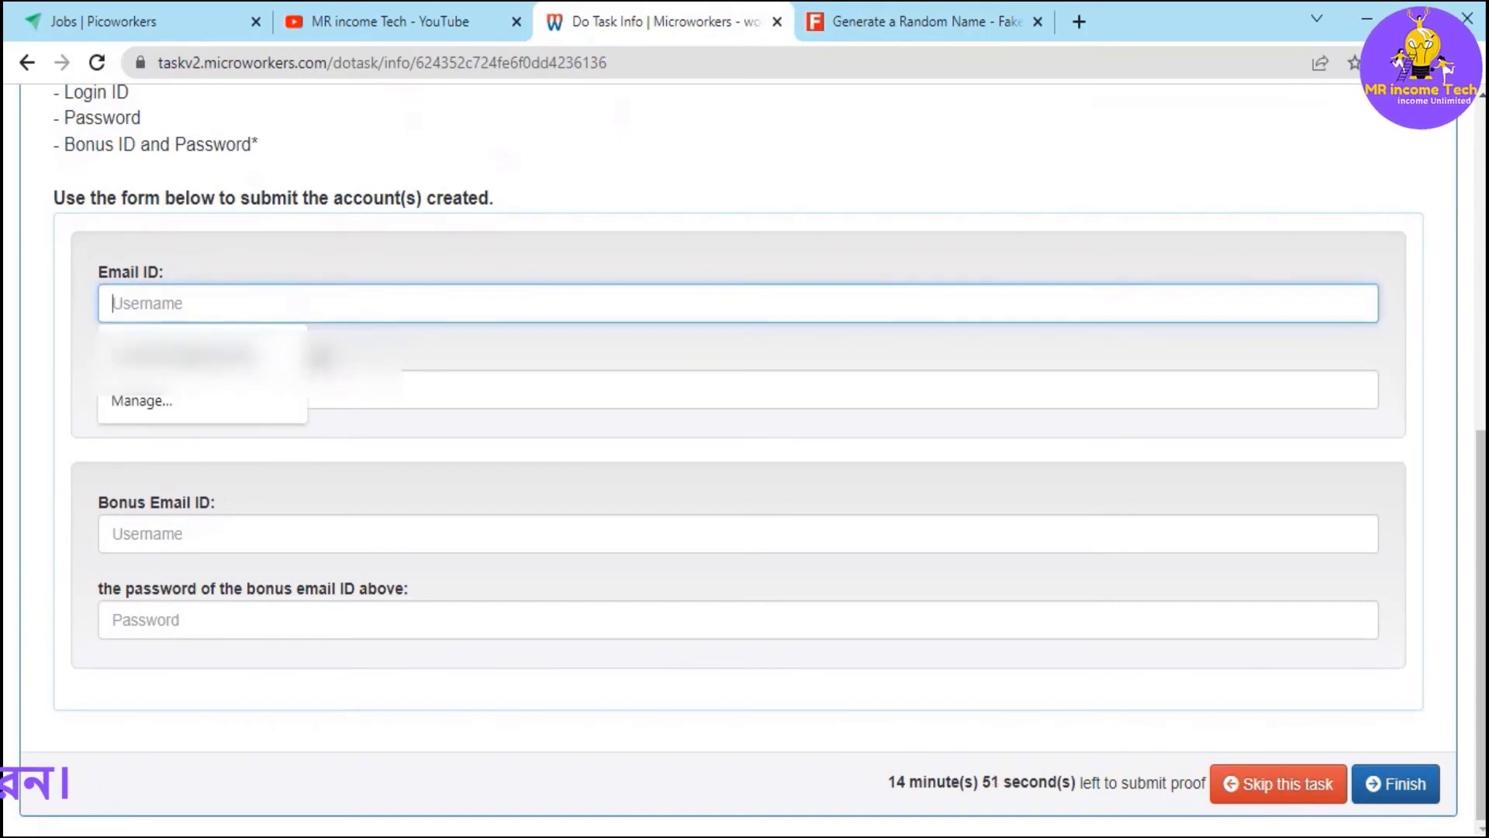
{"action": "key", "text": "ctrl+v"}
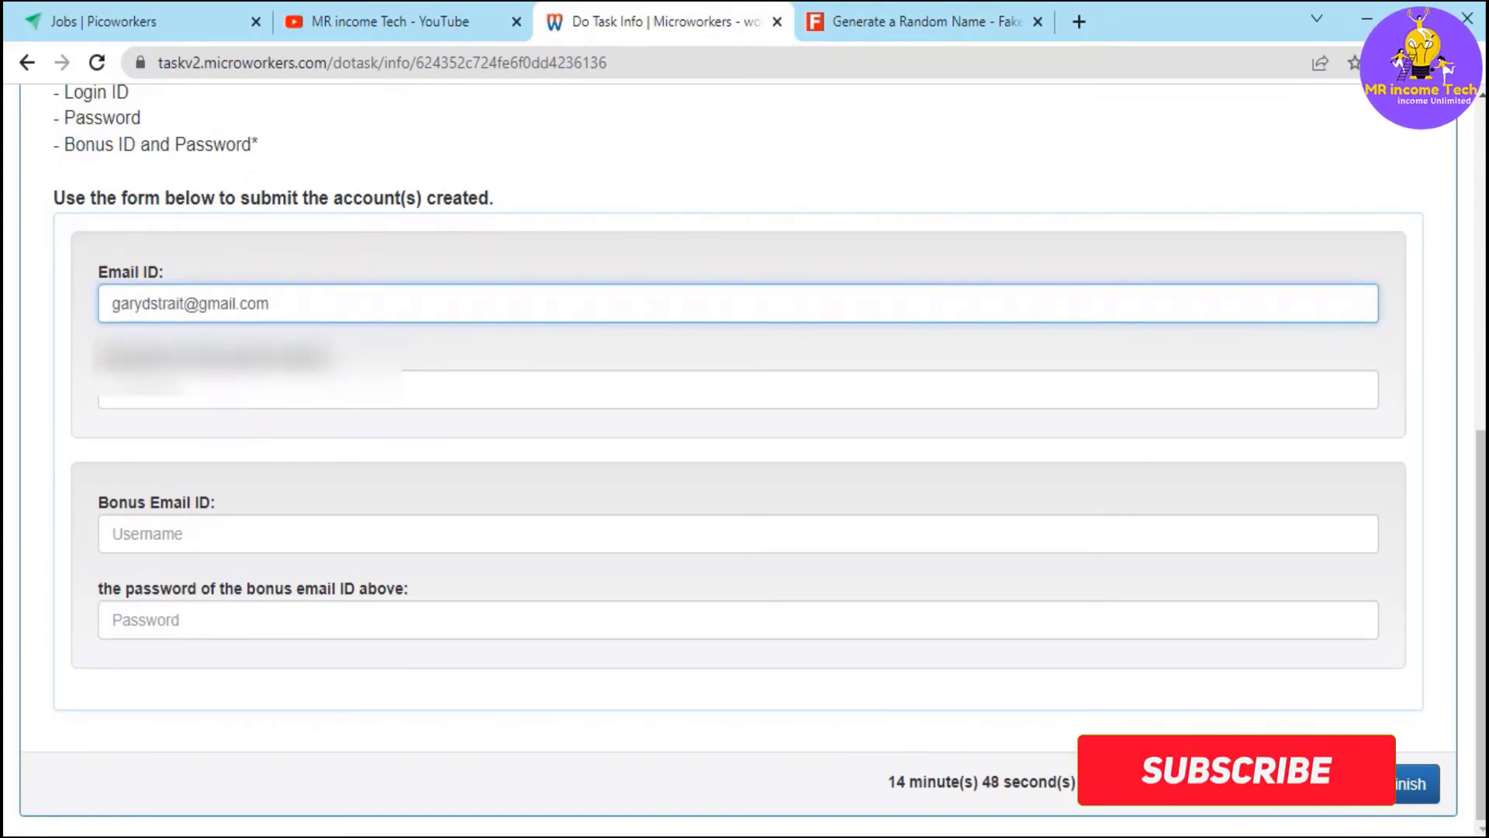
- Copy the saved password from Notepad into the form's password field
{"action": "left_click", "coordinate": [315, 383]}
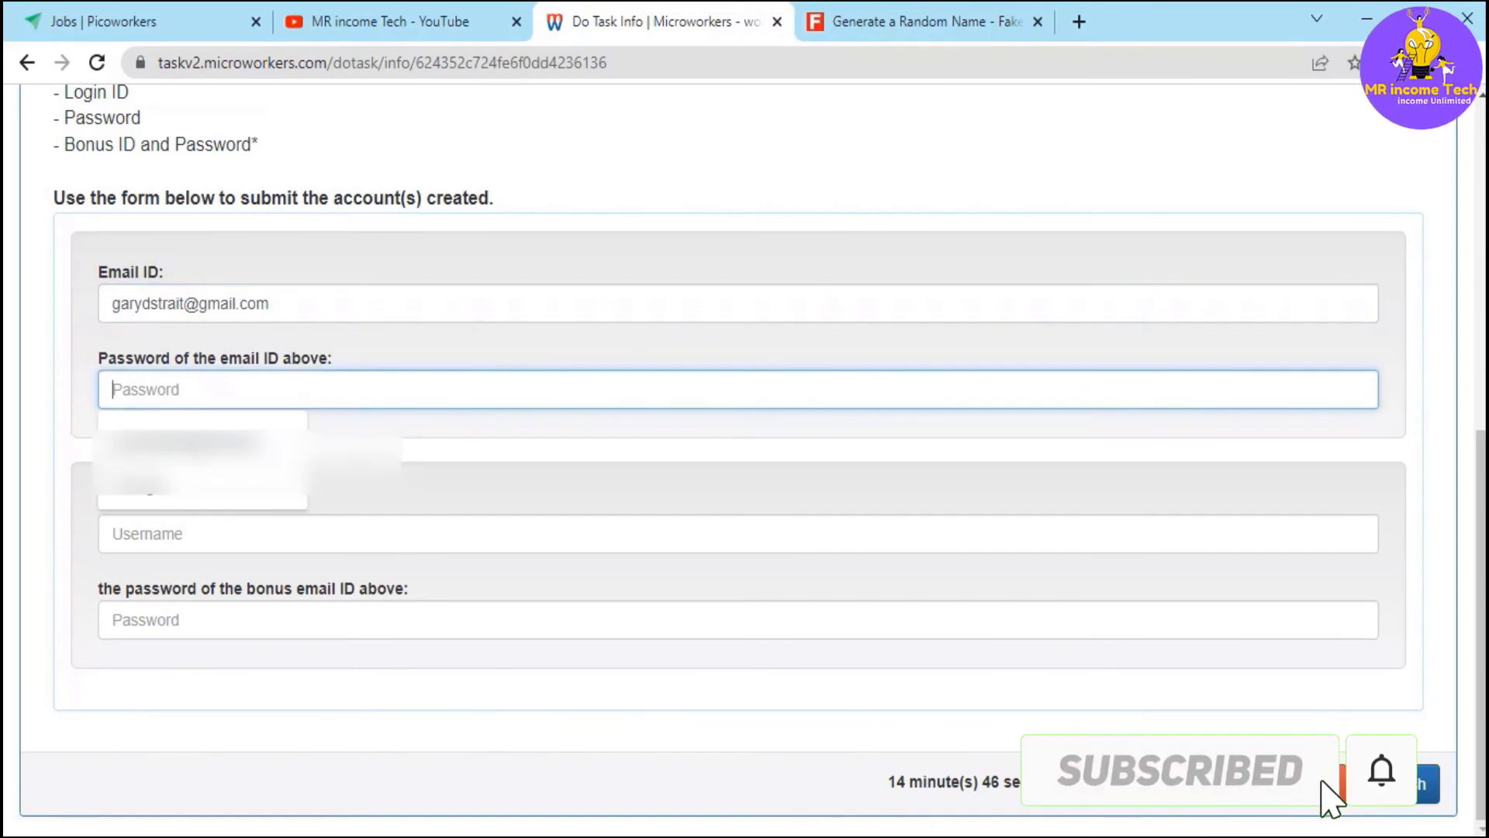
{"action": "key", "text": "alt+Tab"}
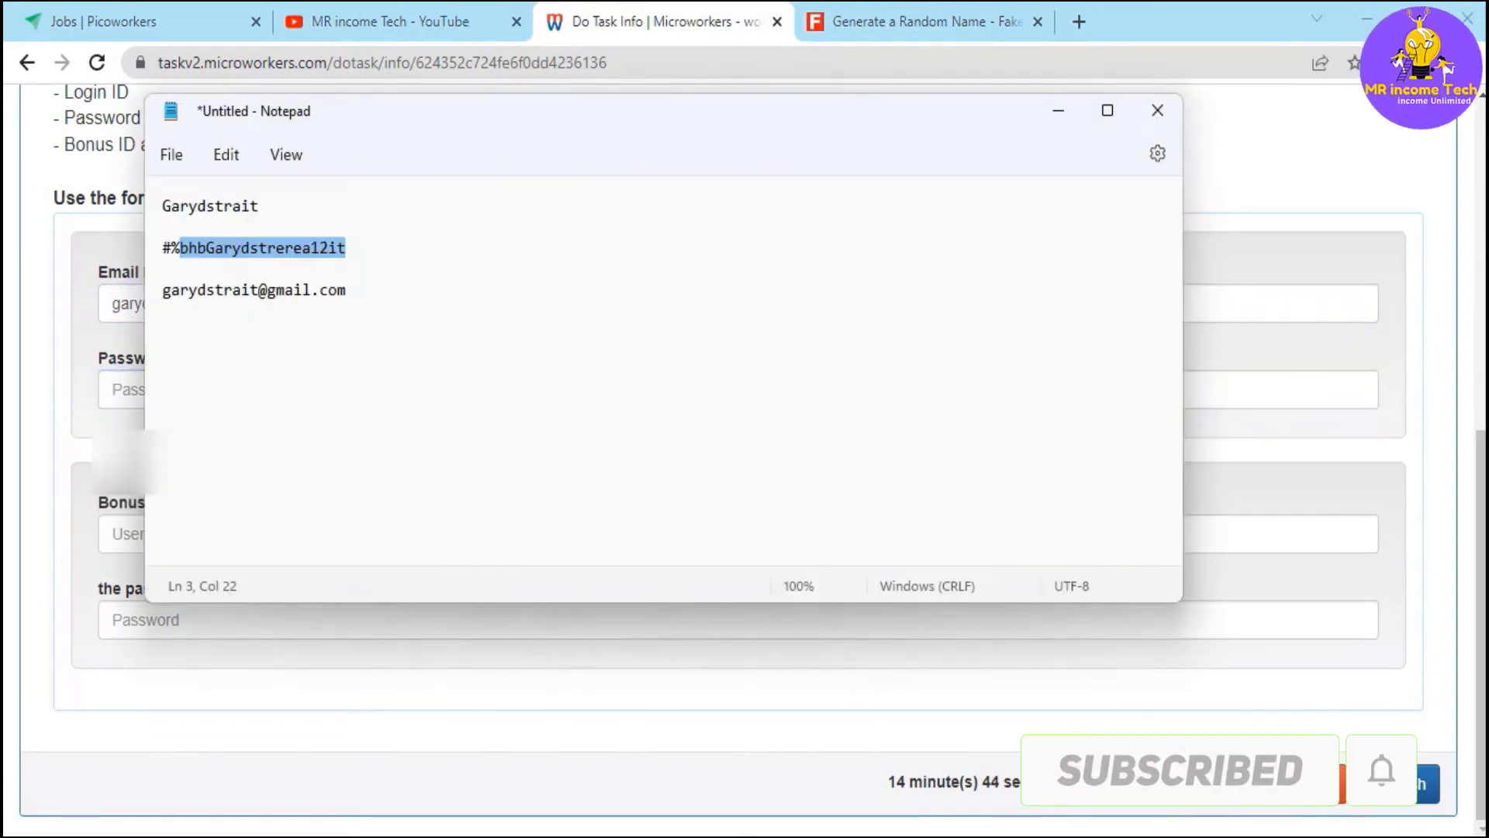
{"action": "left_click_drag", "start_coordinate": [347, 248], "coordinate": [161, 248]}
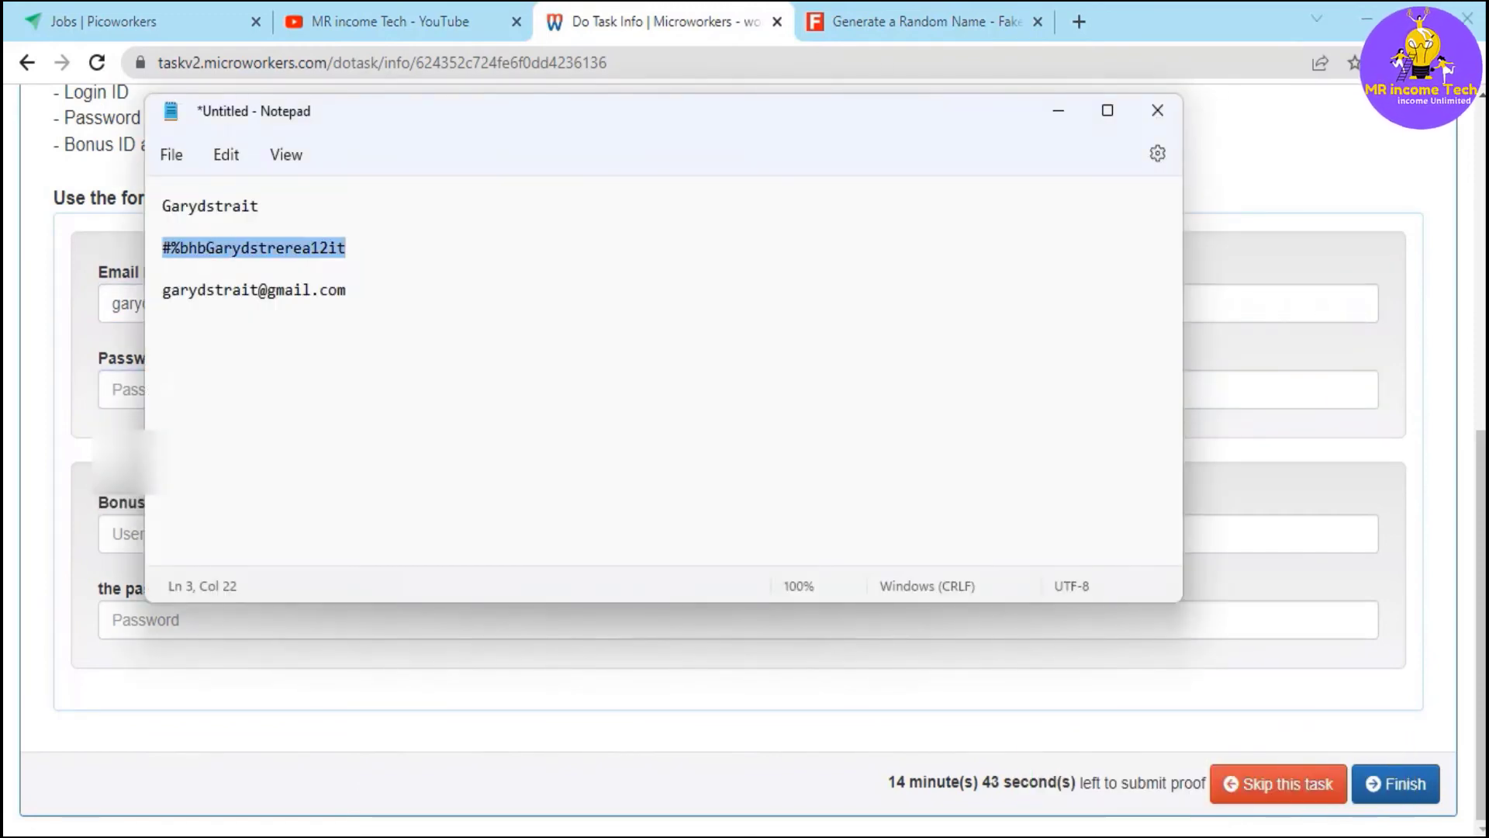
{"action": "key", "text": "ctrl+c"}
{"action": "key", "text": "alt+Tab"}
{"action": "key", "text": "ctrl+v"}
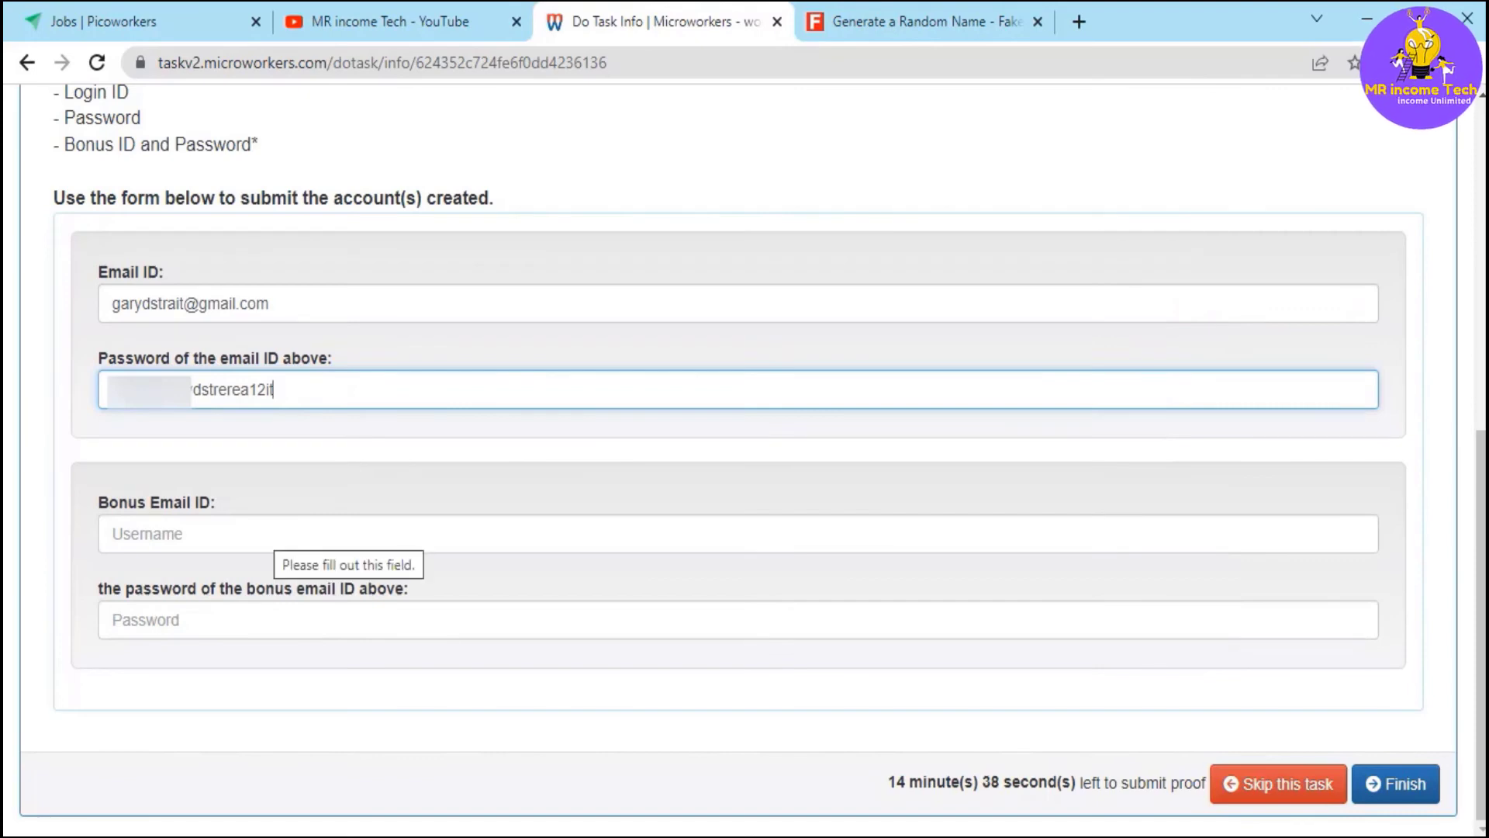
- Enter 'na' in both the Bonus Email ID and bonus password fields
{"action": "left_click", "coordinate": [272, 534]}
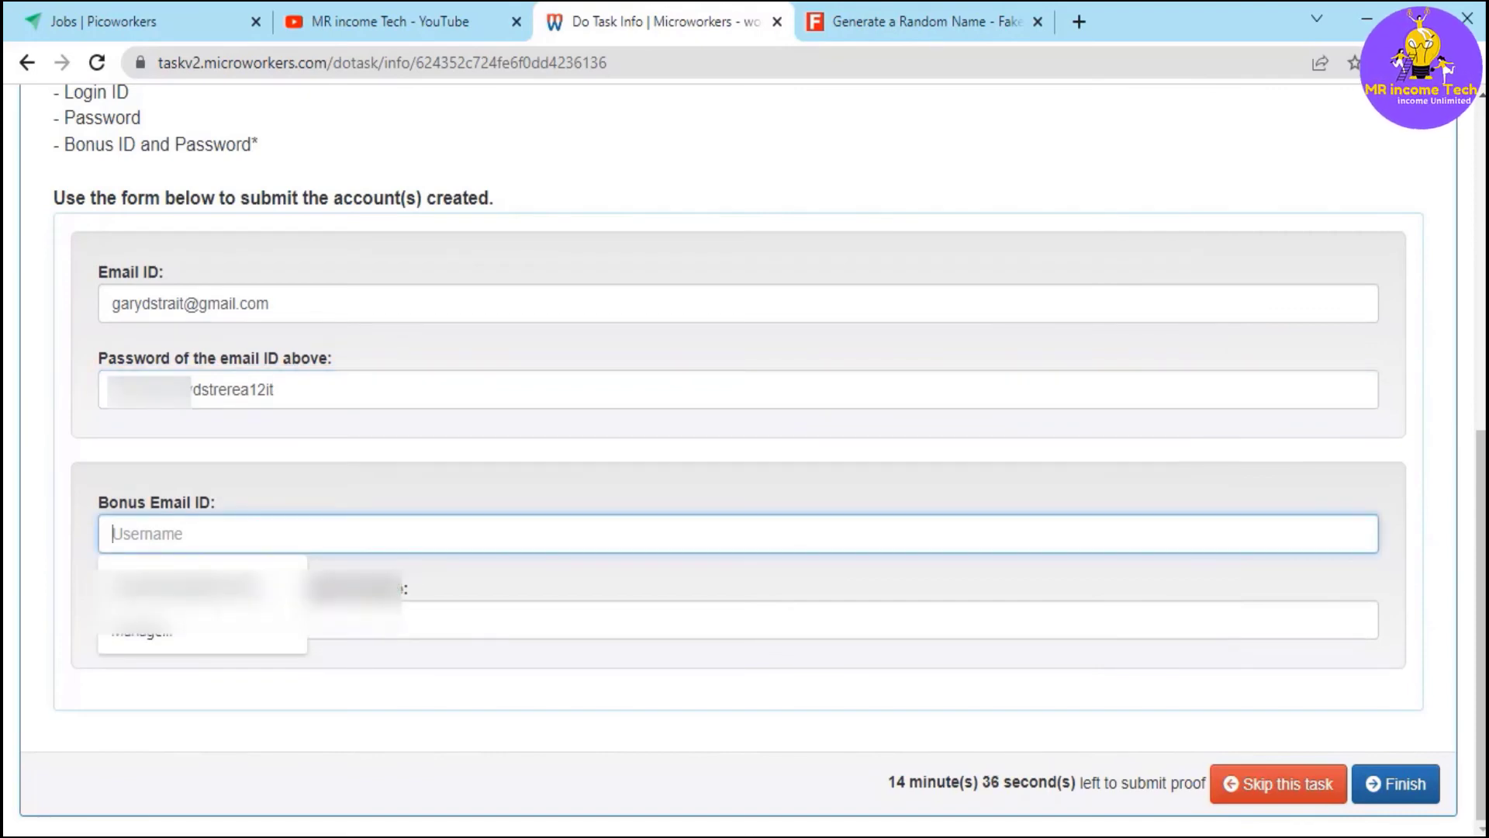
{"action": "type", "text": "na"}
{"action": "key", "text": "Tab"}
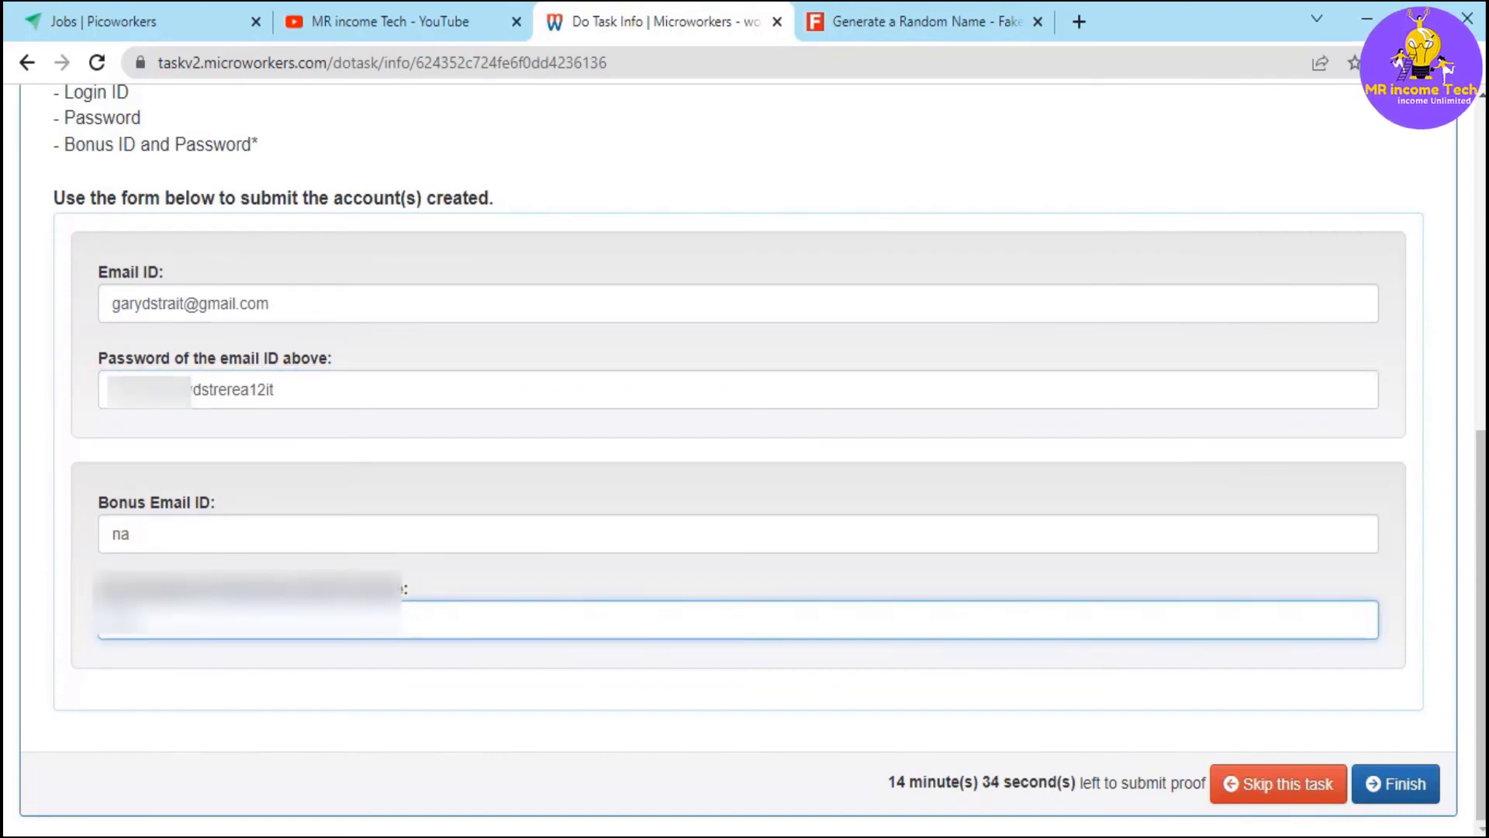
{"action": "type", "text": "na"}
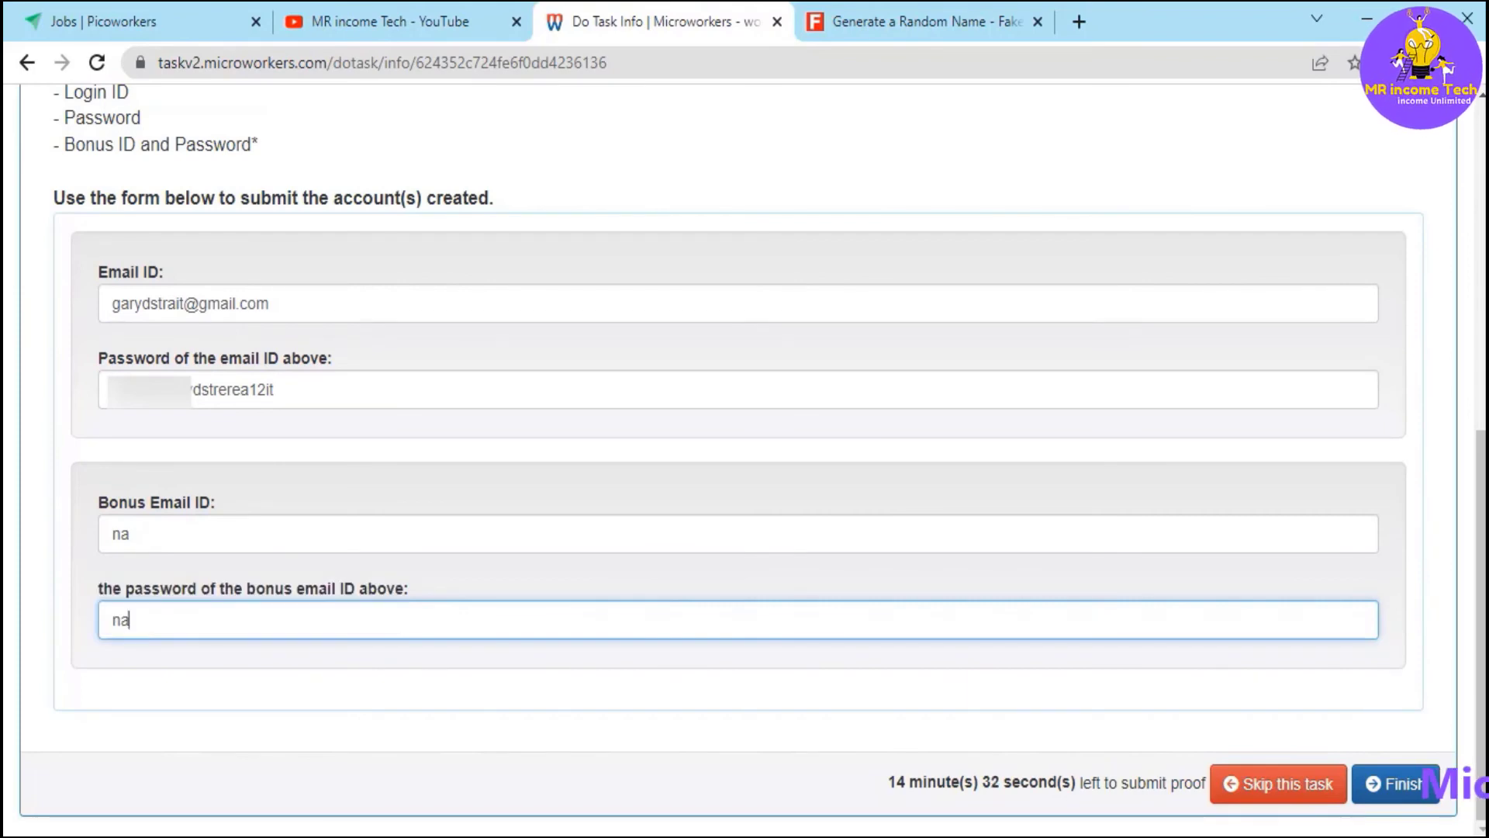